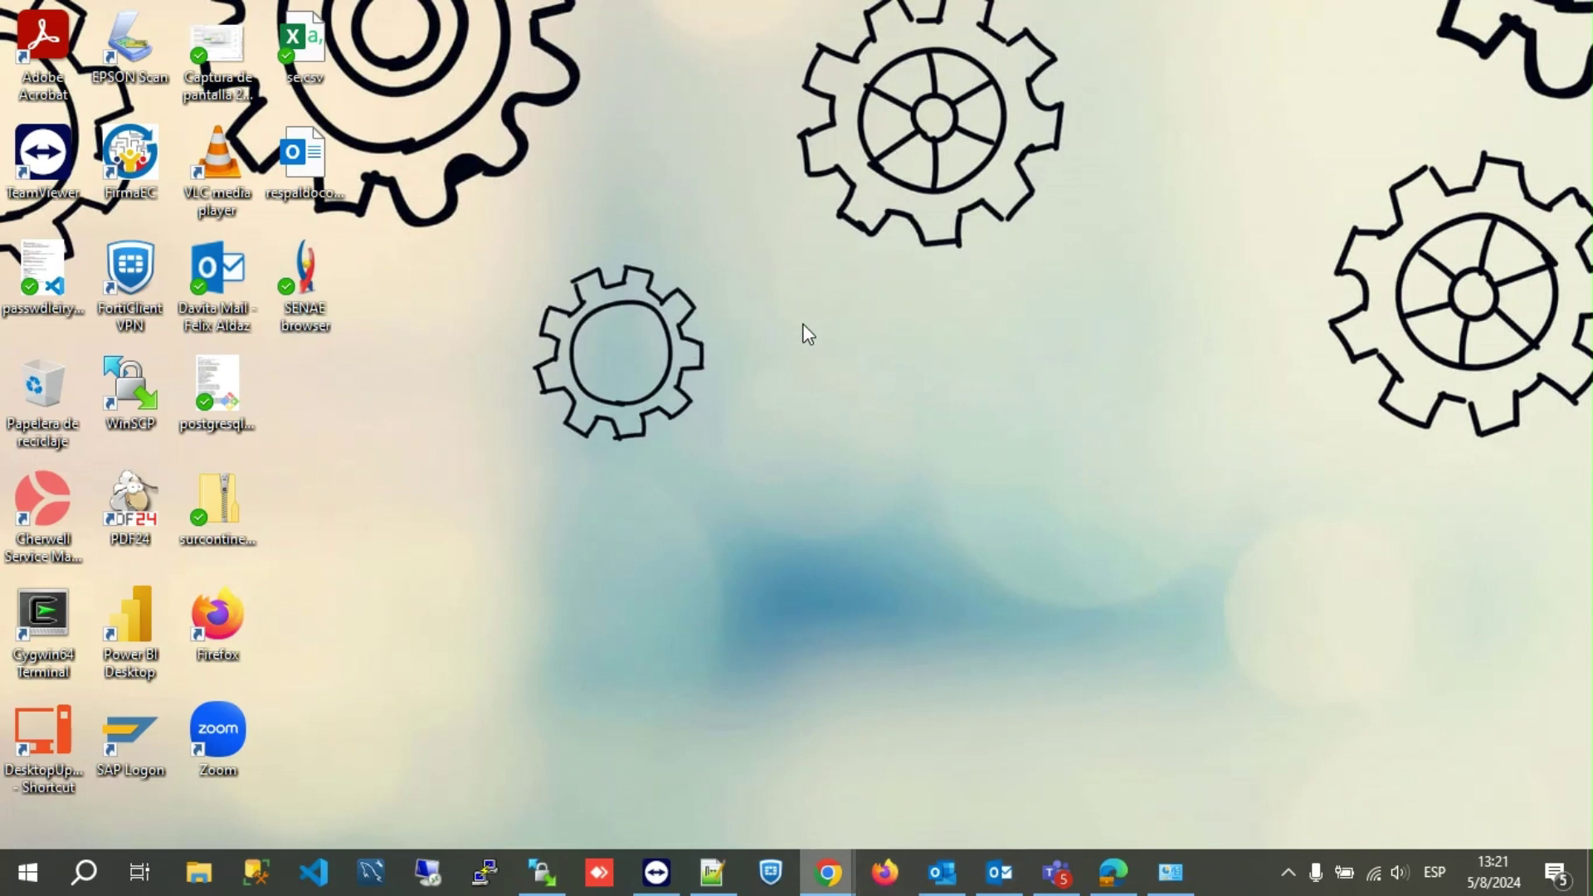
Search the web for "java downloader" in a new Chrome tab and open the "Descargar Java para Windows" download page.
click(314, 281)
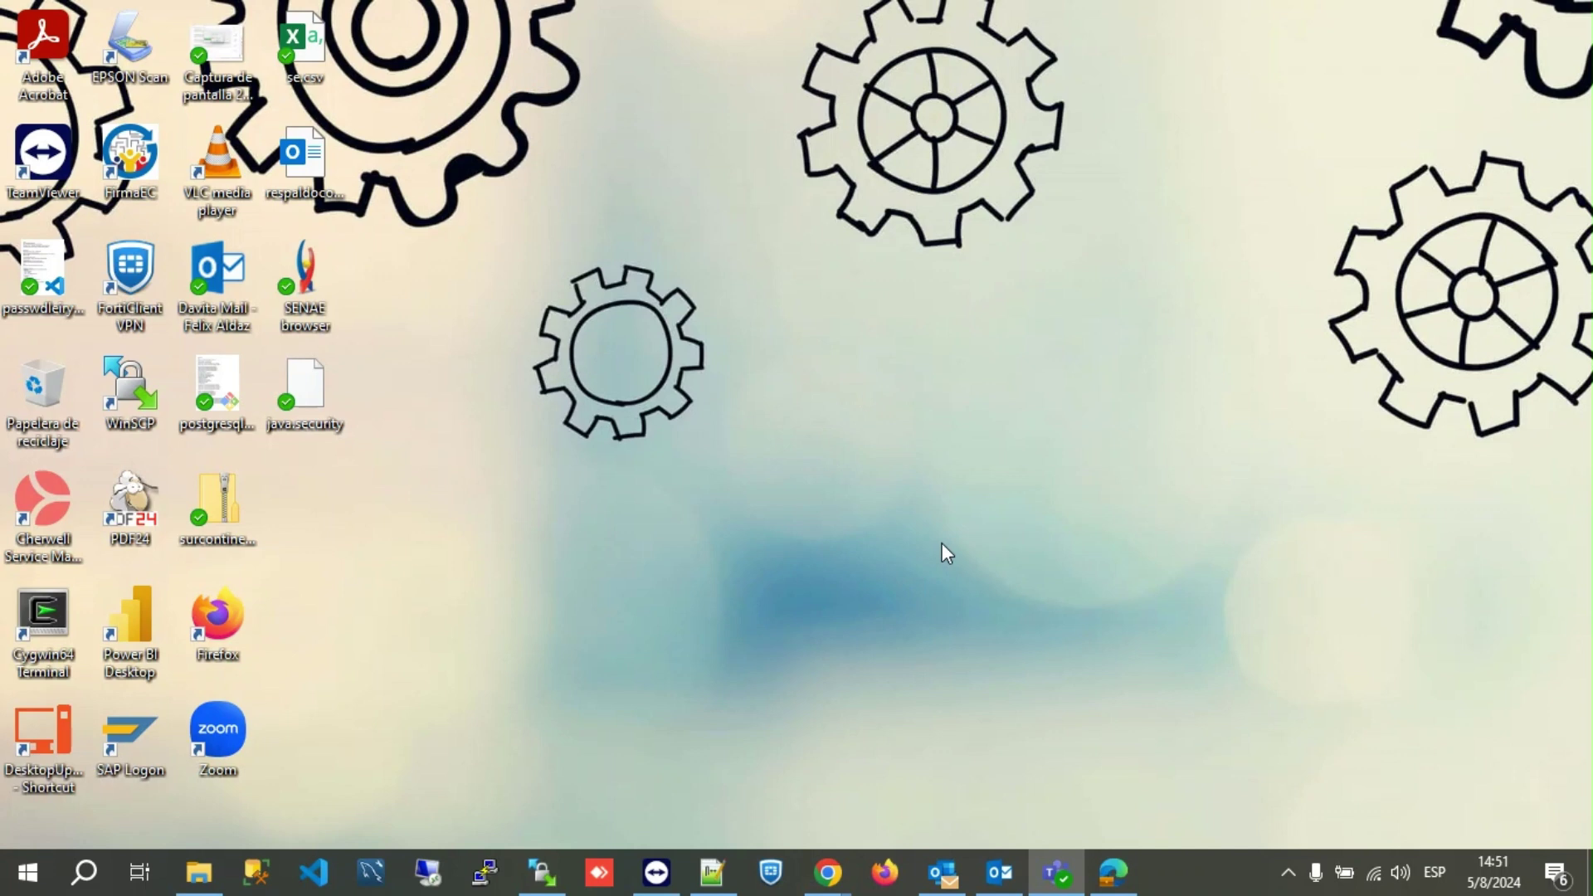
click(827, 869)
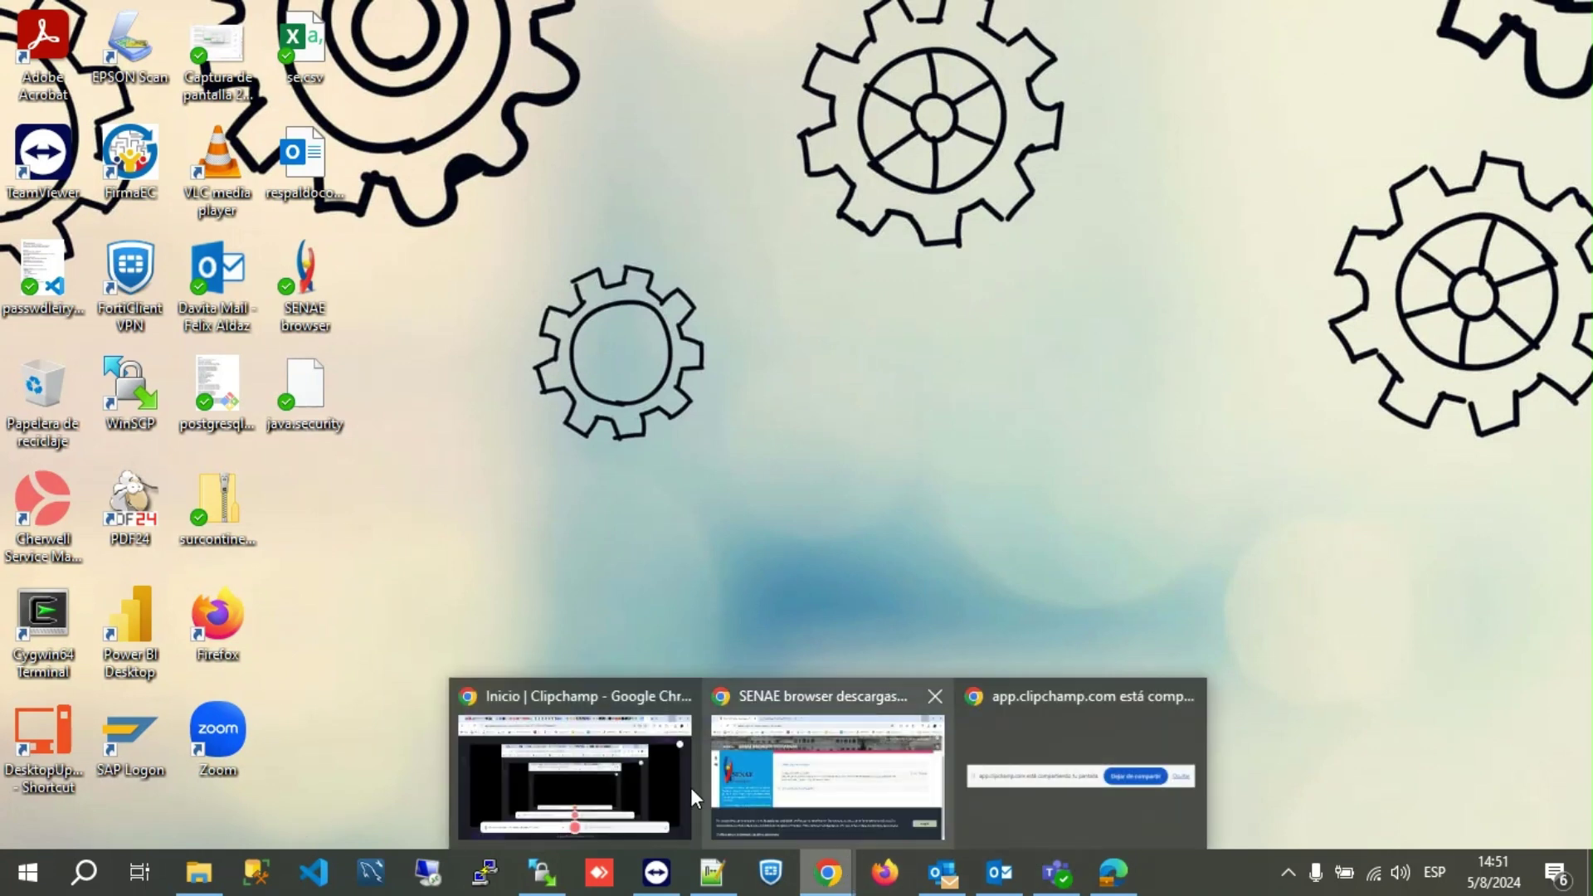
click(618, 775)
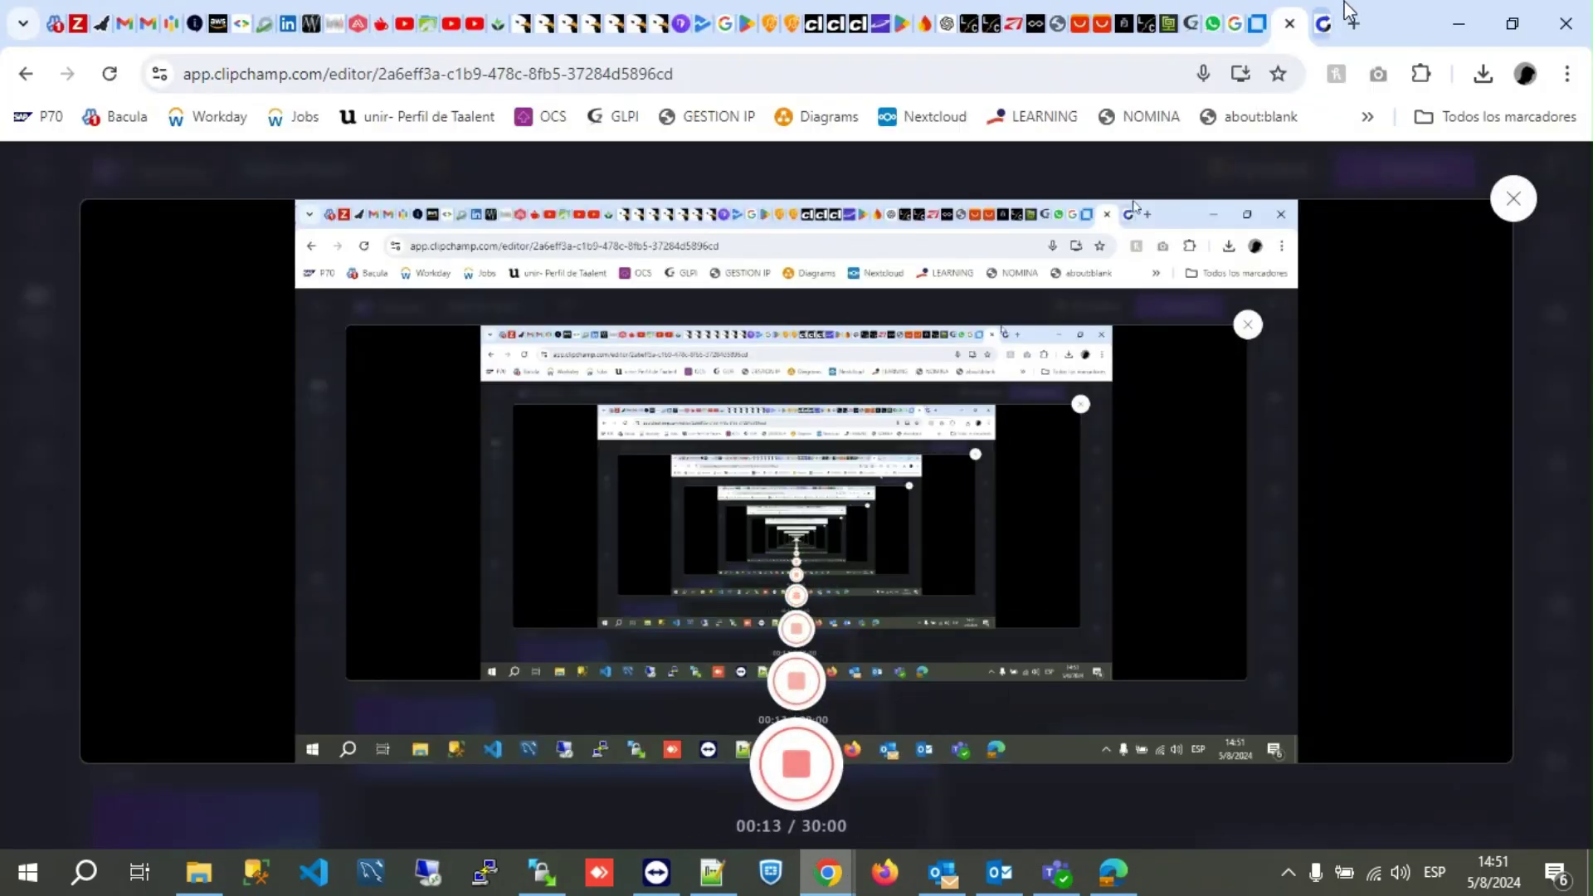
click(1355, 24)
text(java downloader)
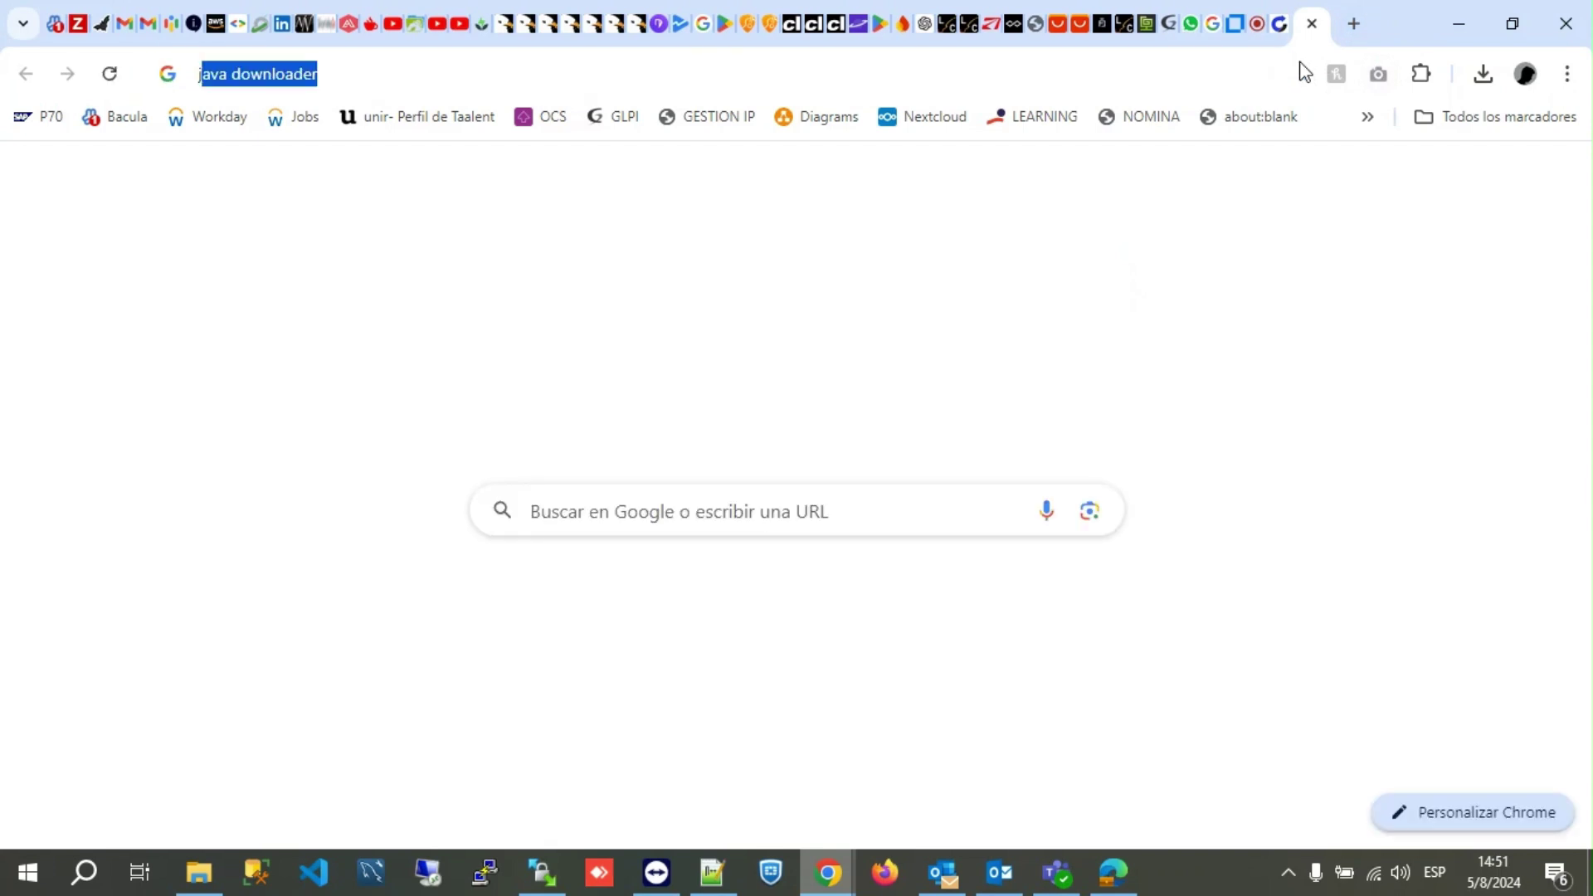
key(Return)
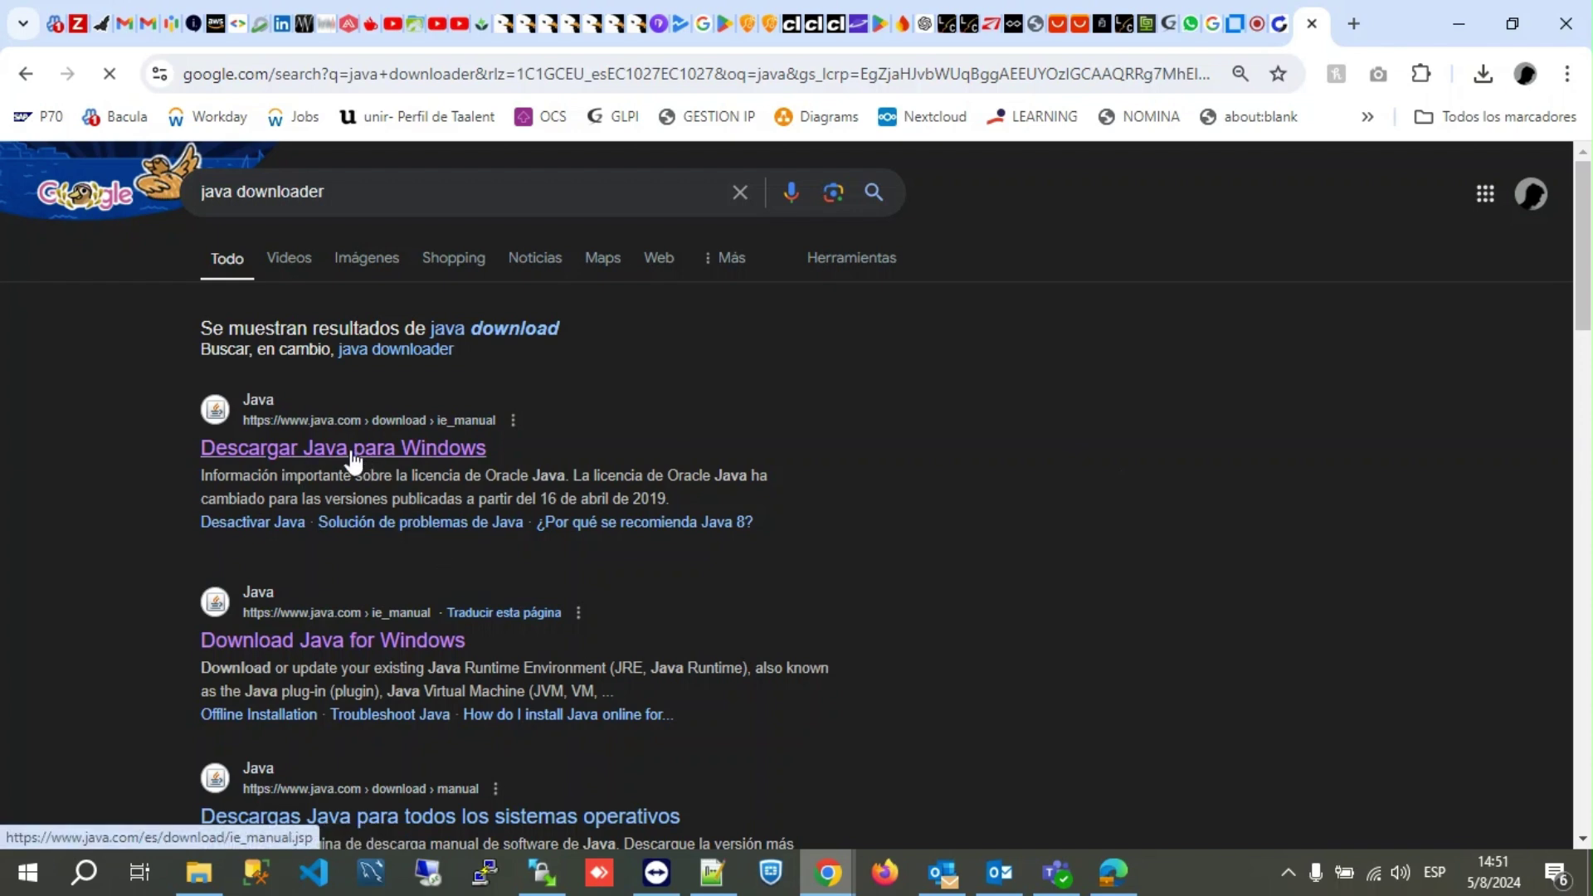
click(349, 452)
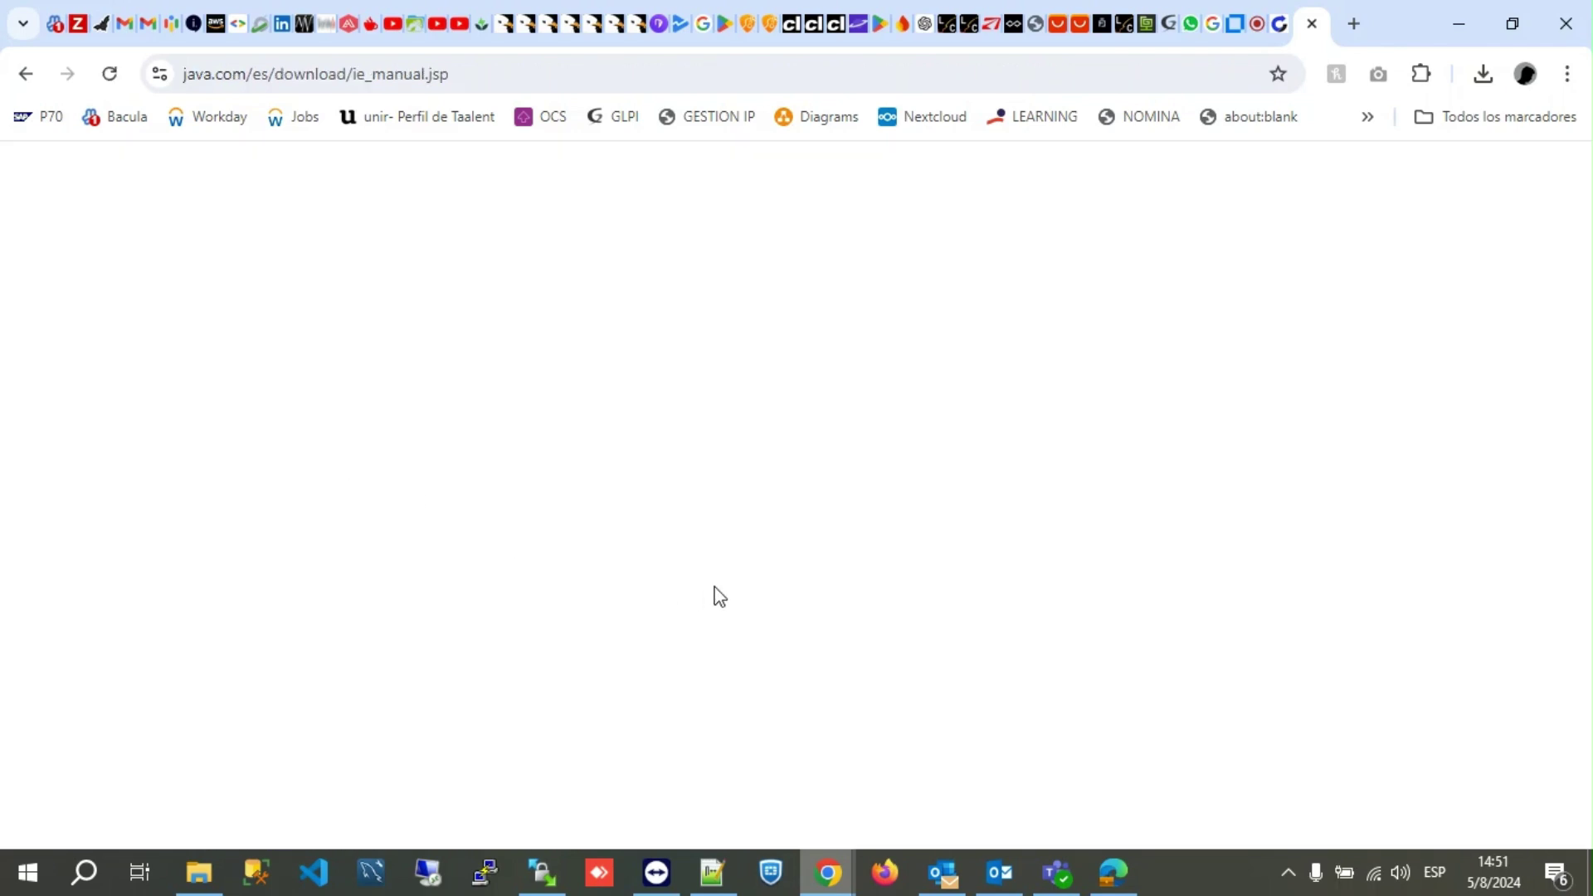
scroll(923, 614, down, 5)
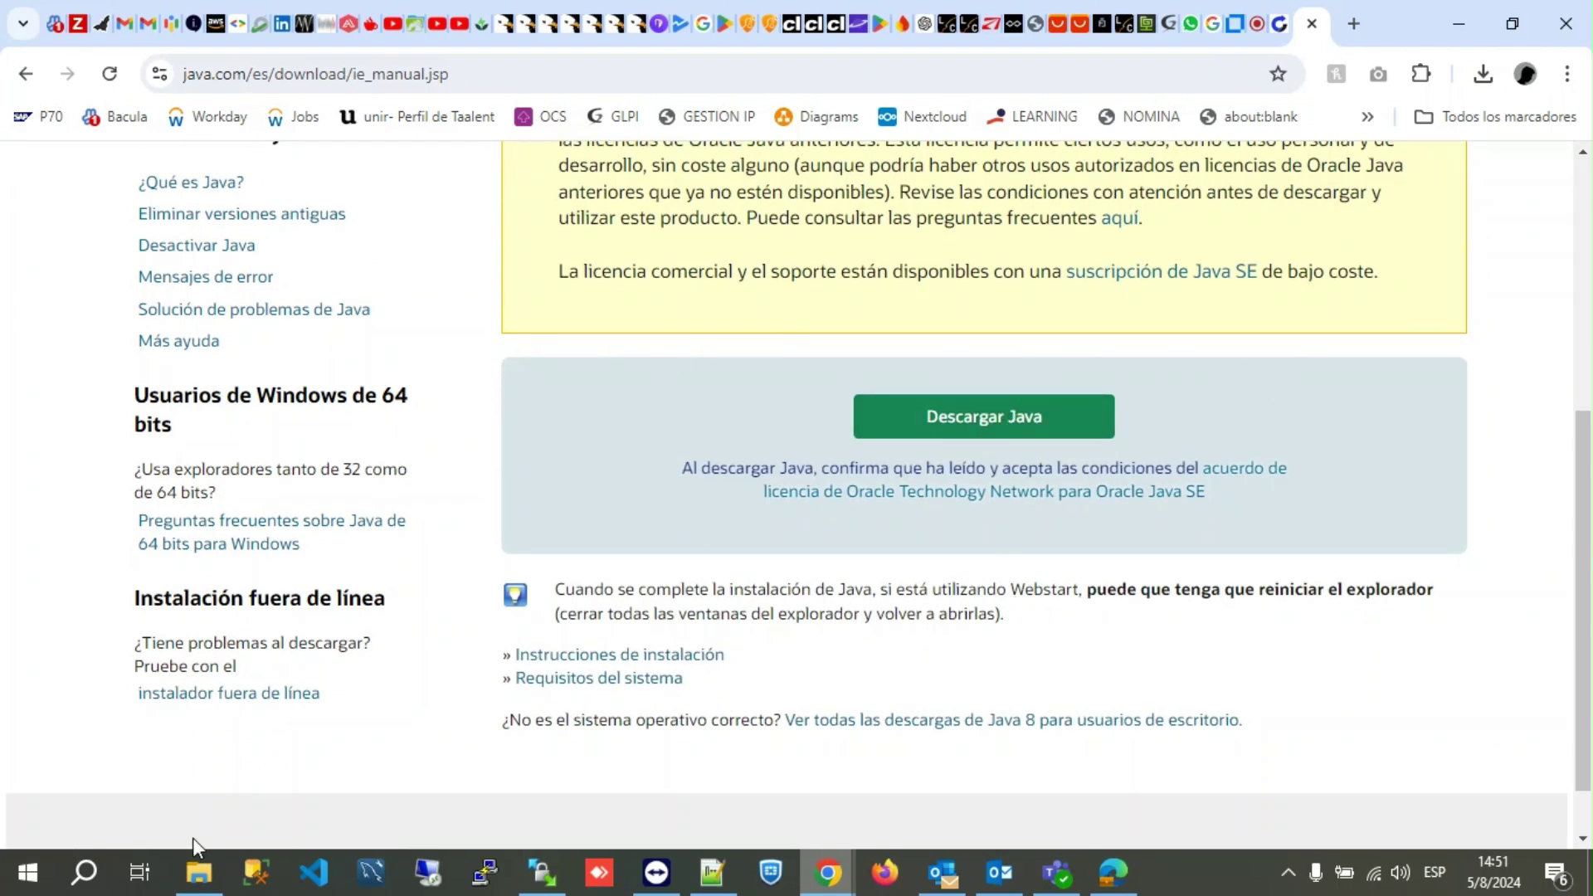
Install Java by running JavaSetup8u421.exe from the Descargas folder in File Explorer, and close the completed setup.
click(199, 871)
right_click(751, 364)
click(850, 331)
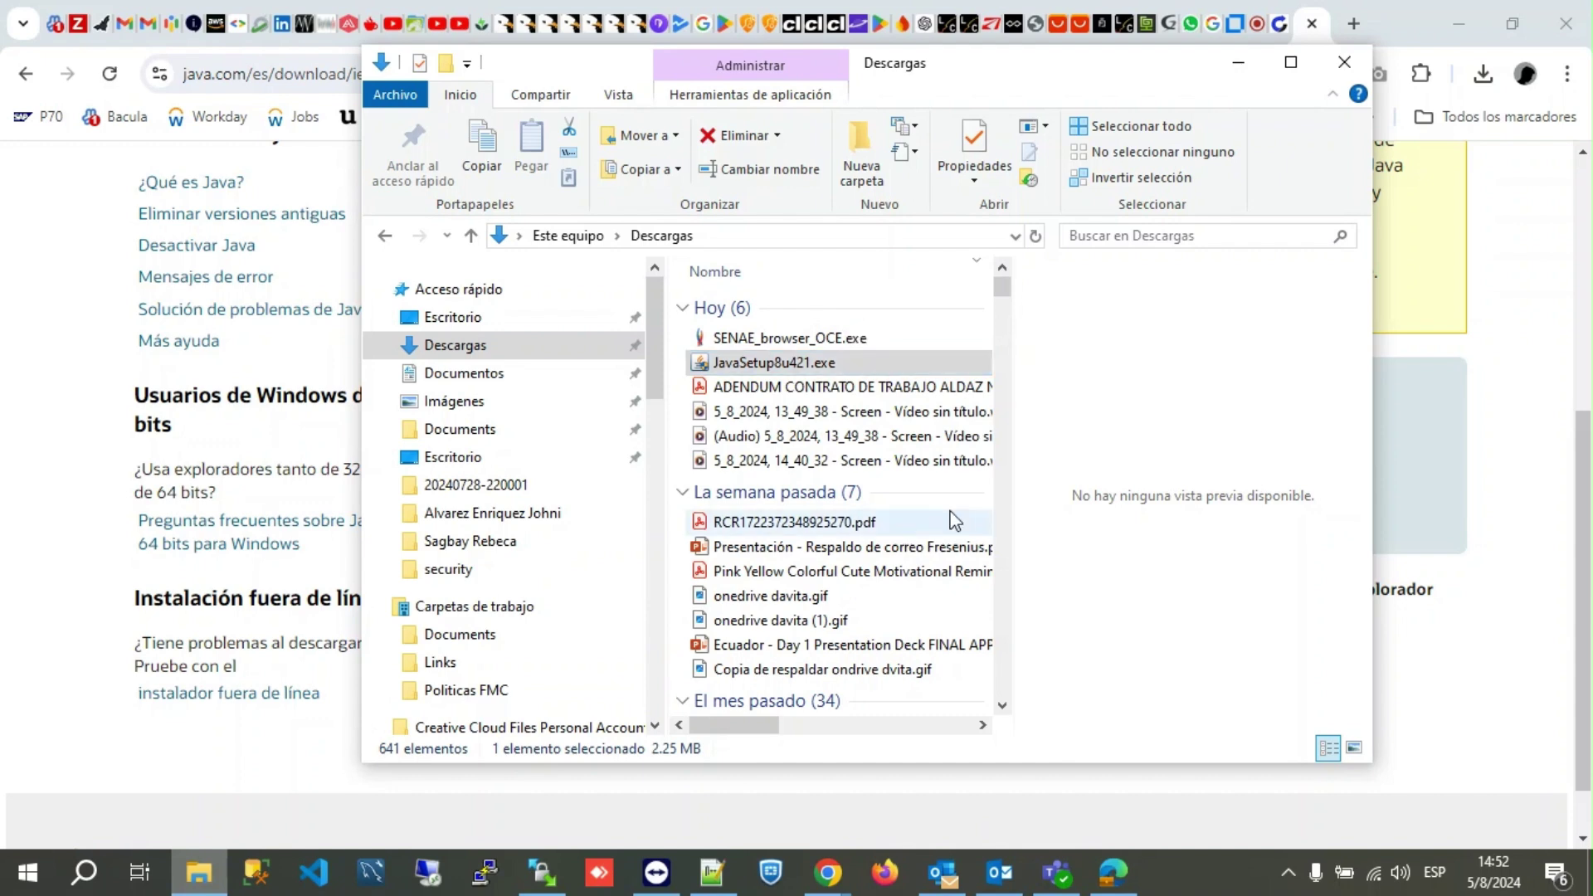
click(1344, 62)
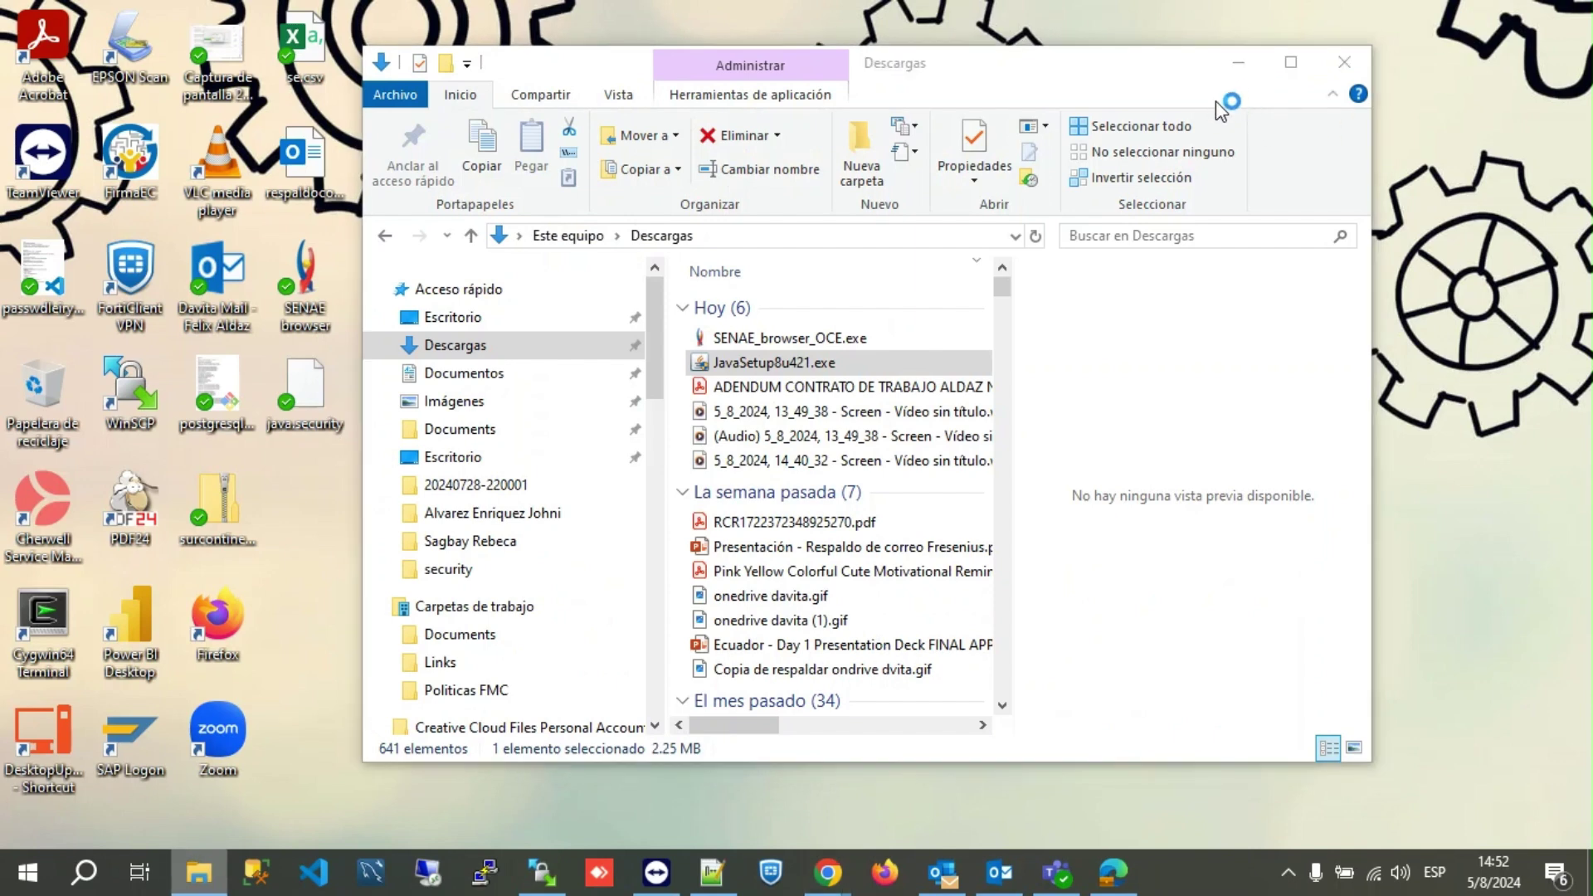
click(1245, 71)
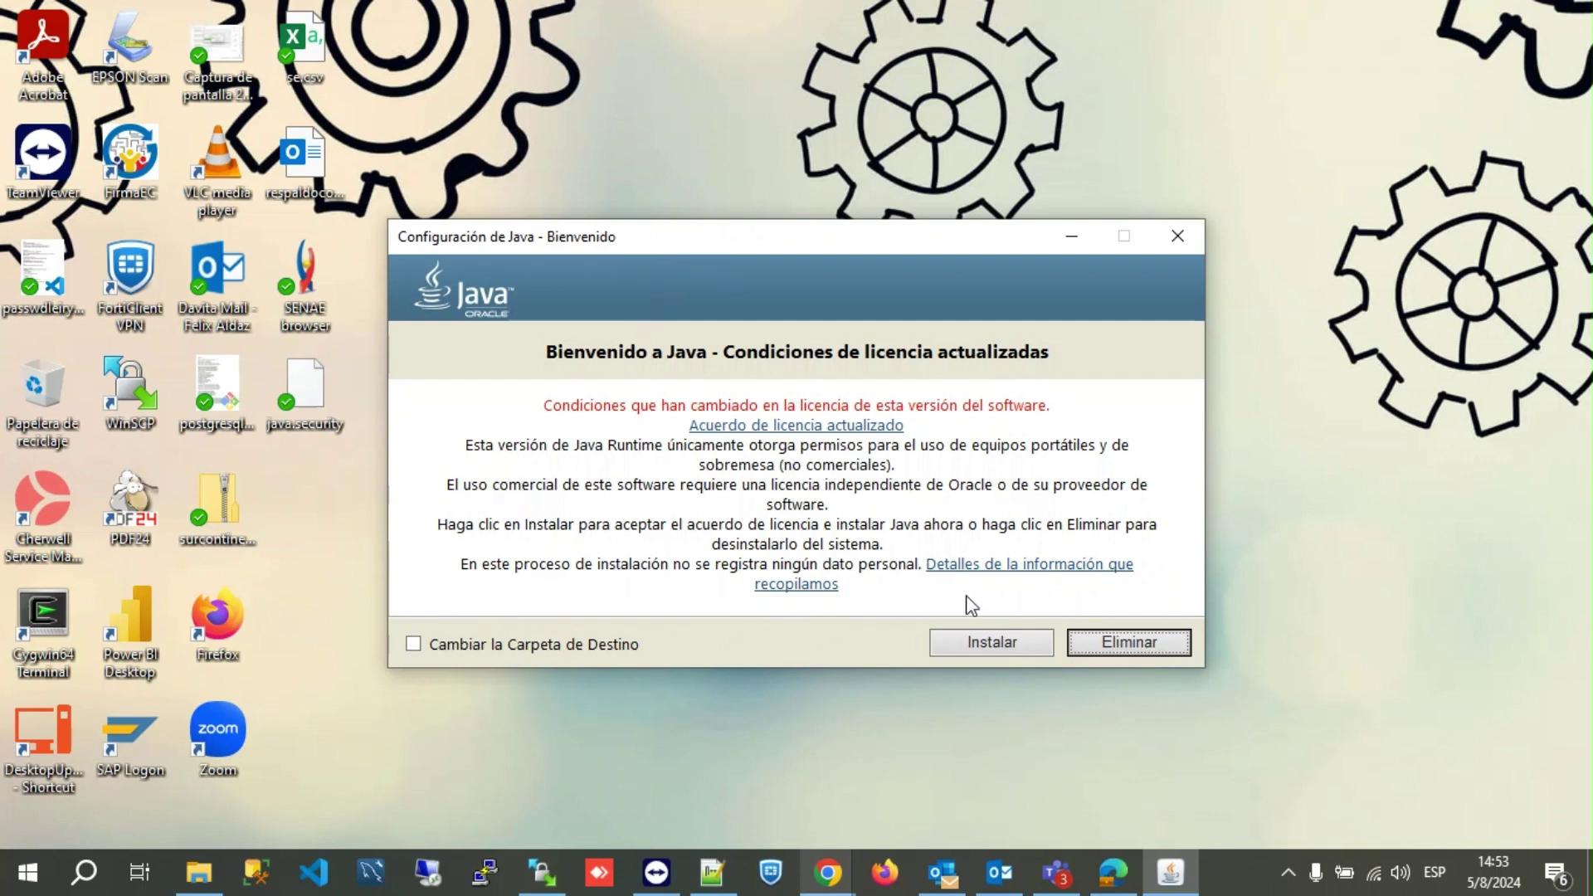
click(1012, 649)
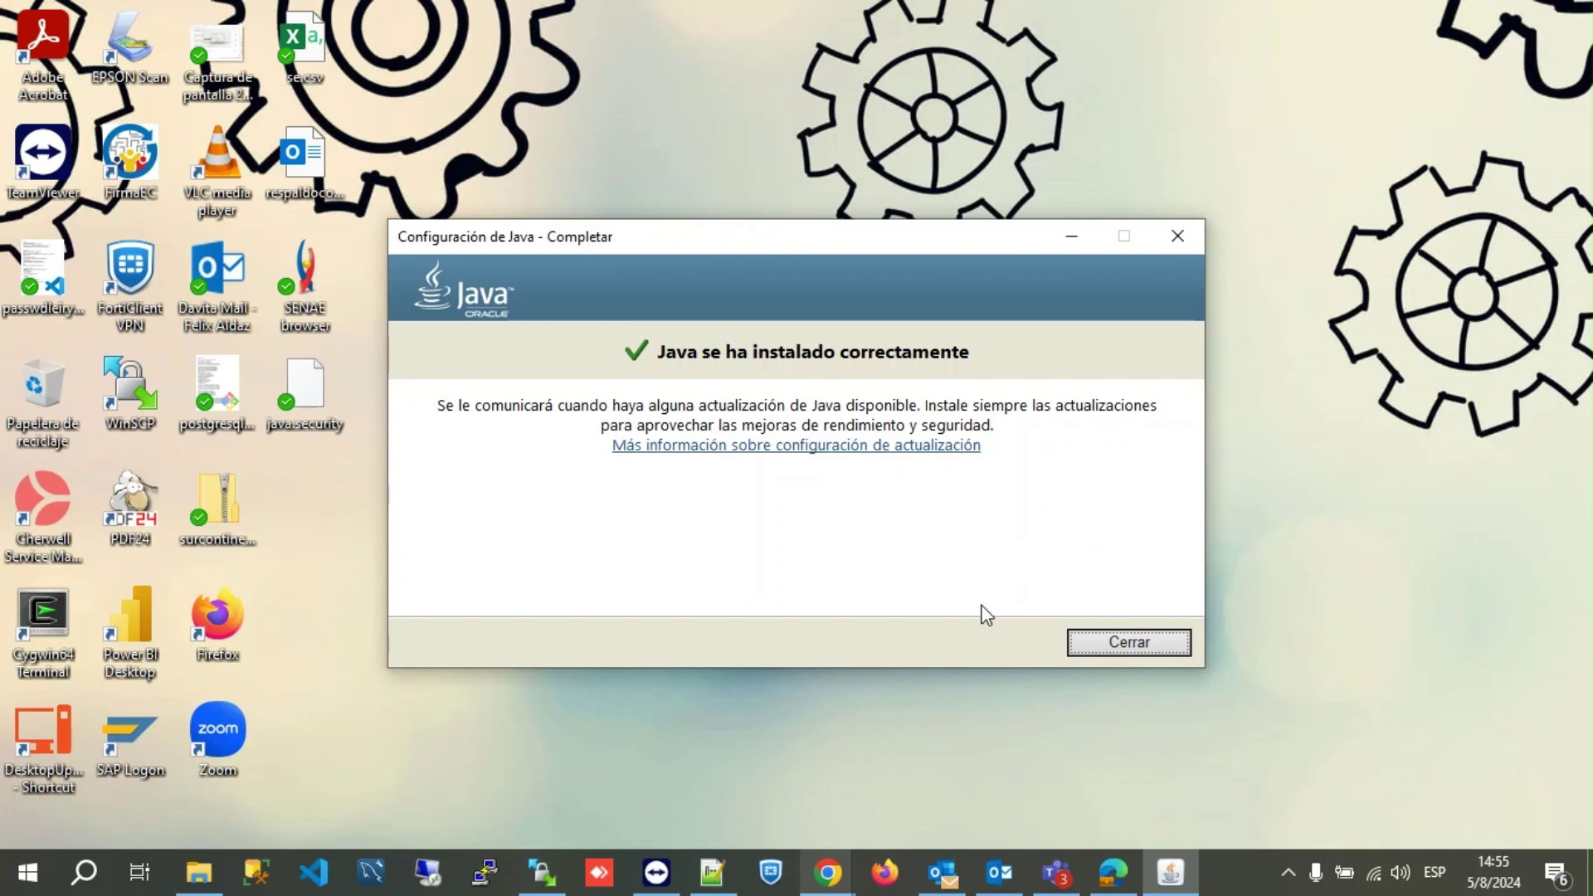
click(1115, 643)
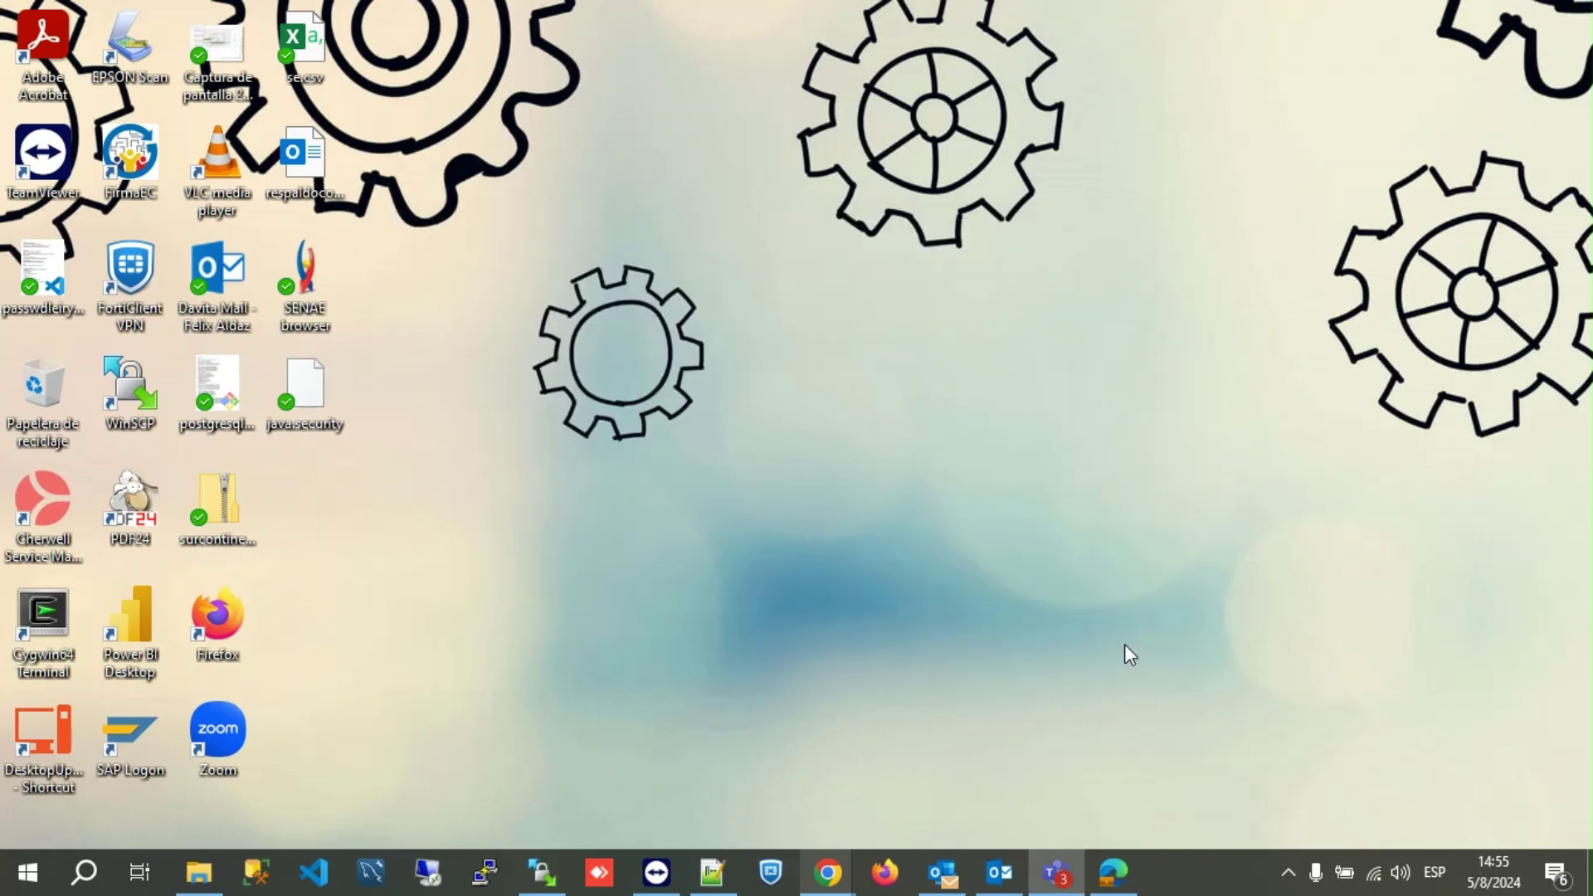
Open the Windows Control Panel and show its items as small icons.
key(super)
text(panel)
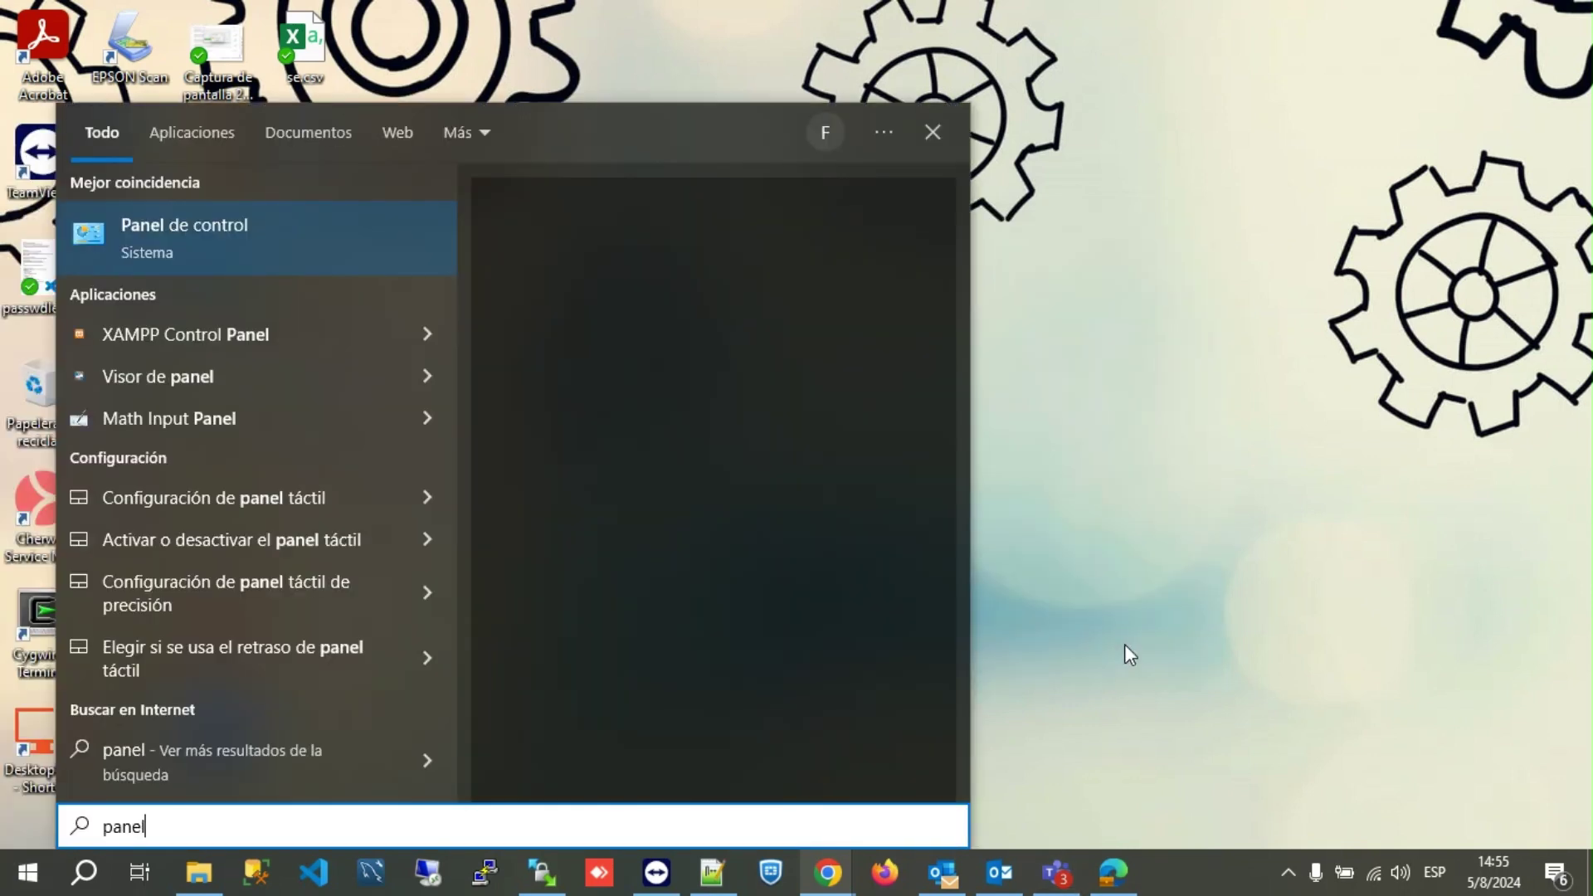
click(256, 234)
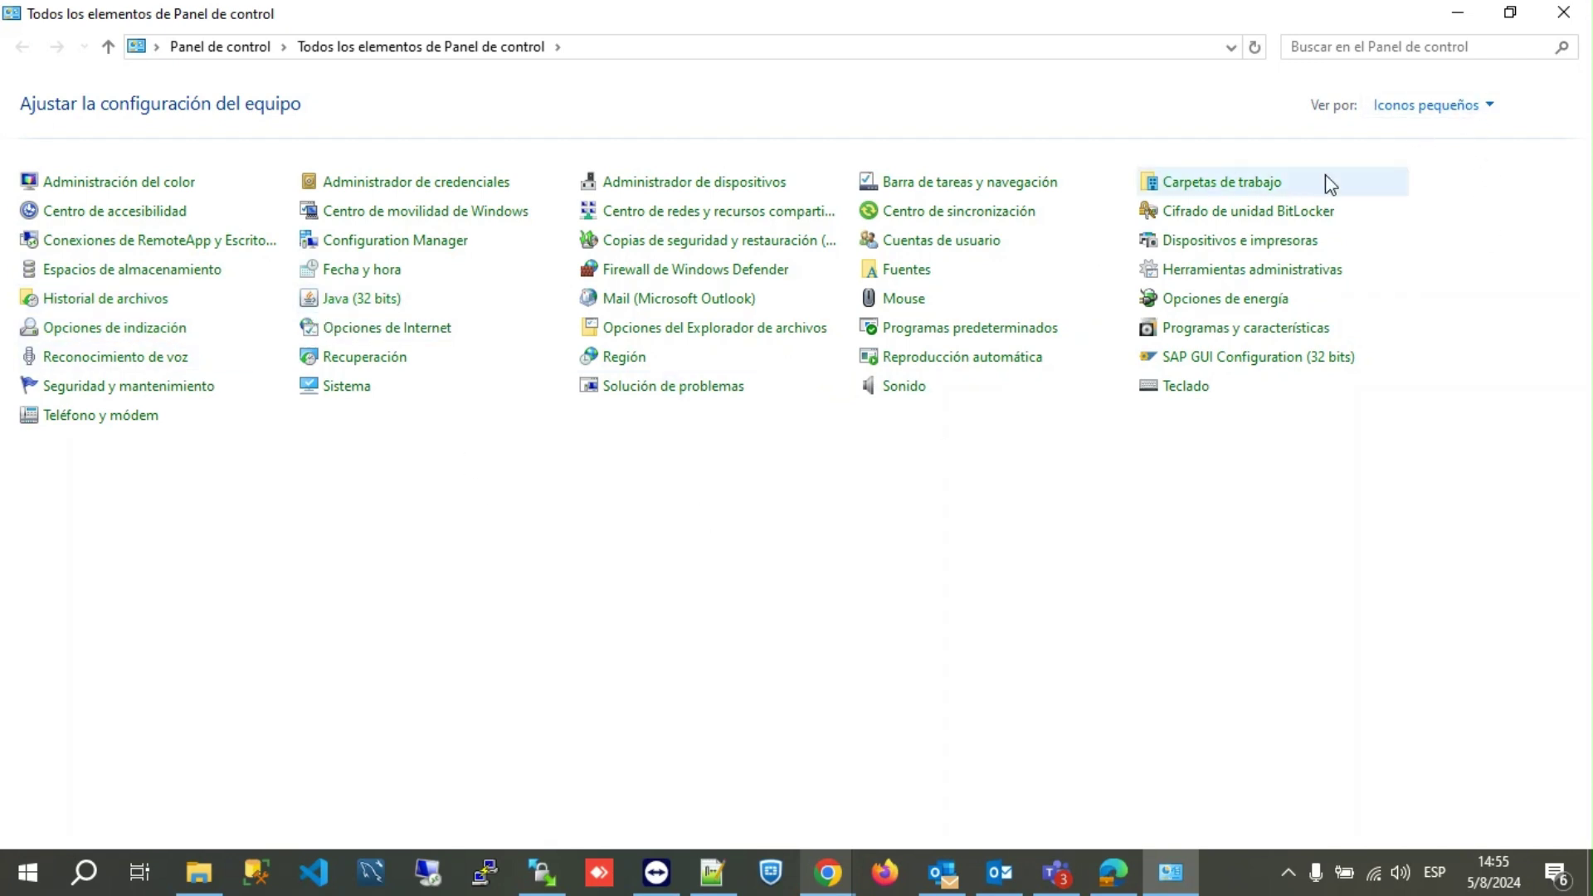
click(1481, 112)
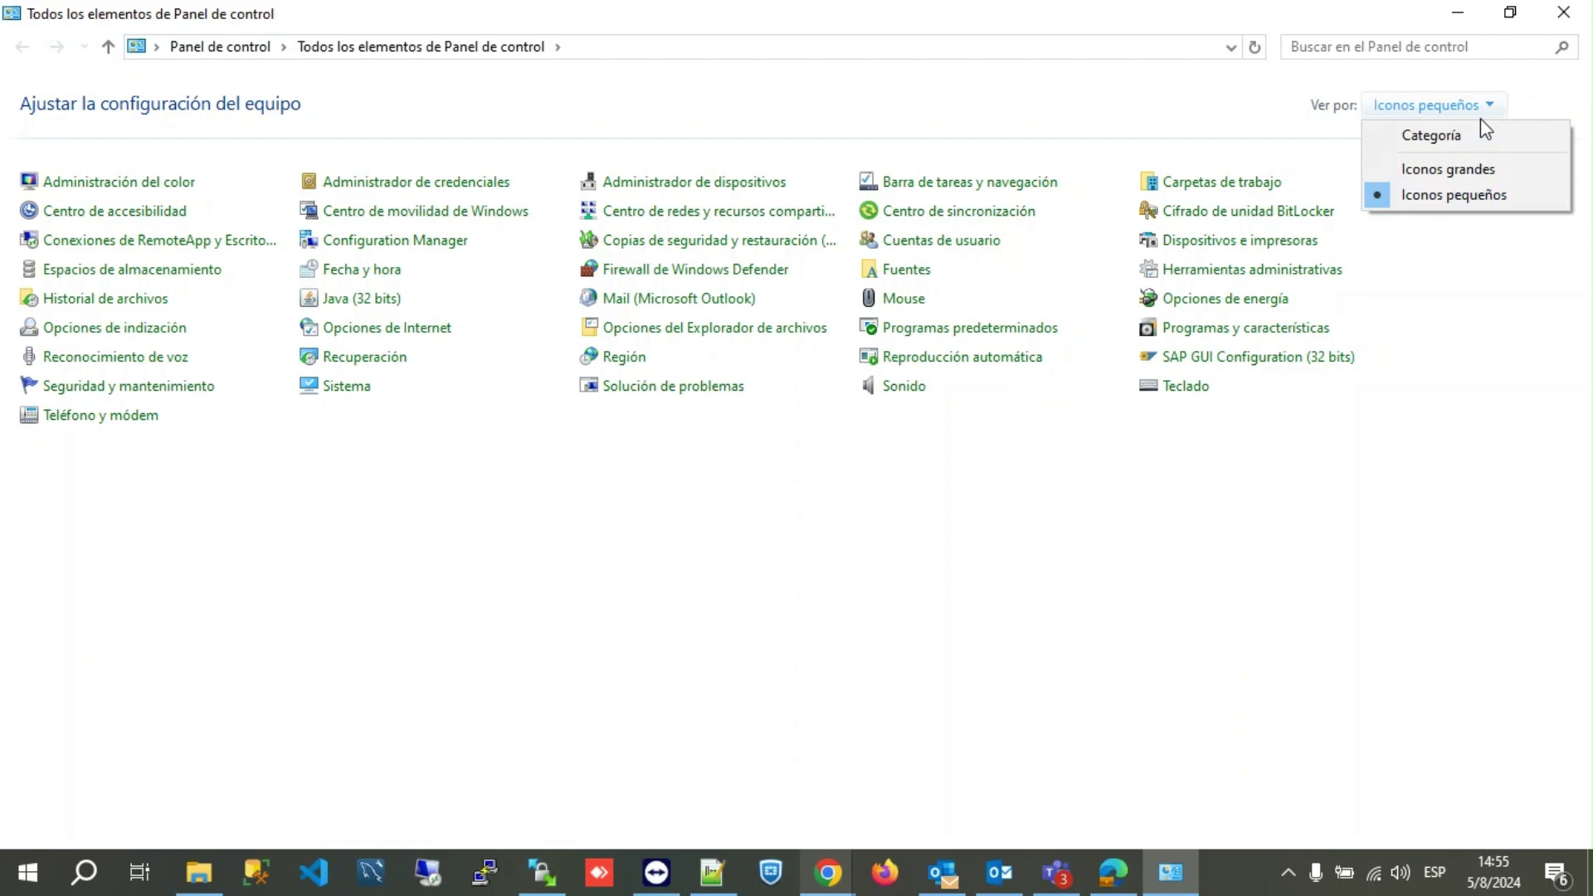
click(1462, 198)
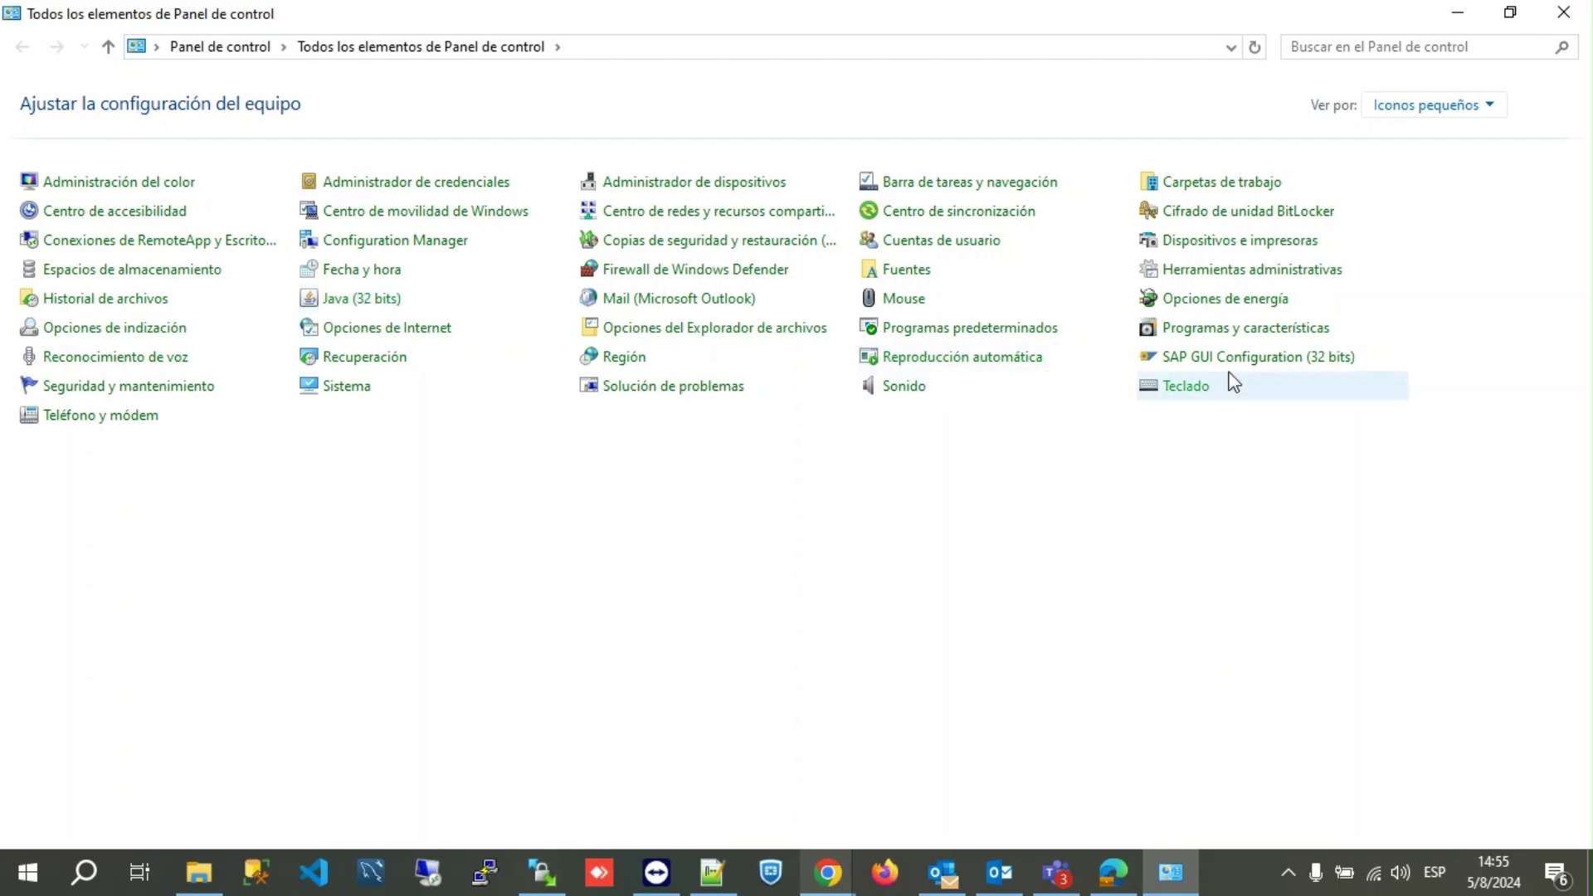
Check the Java entry among the installed programs in Programas y características and close the window.
click(1254, 330)
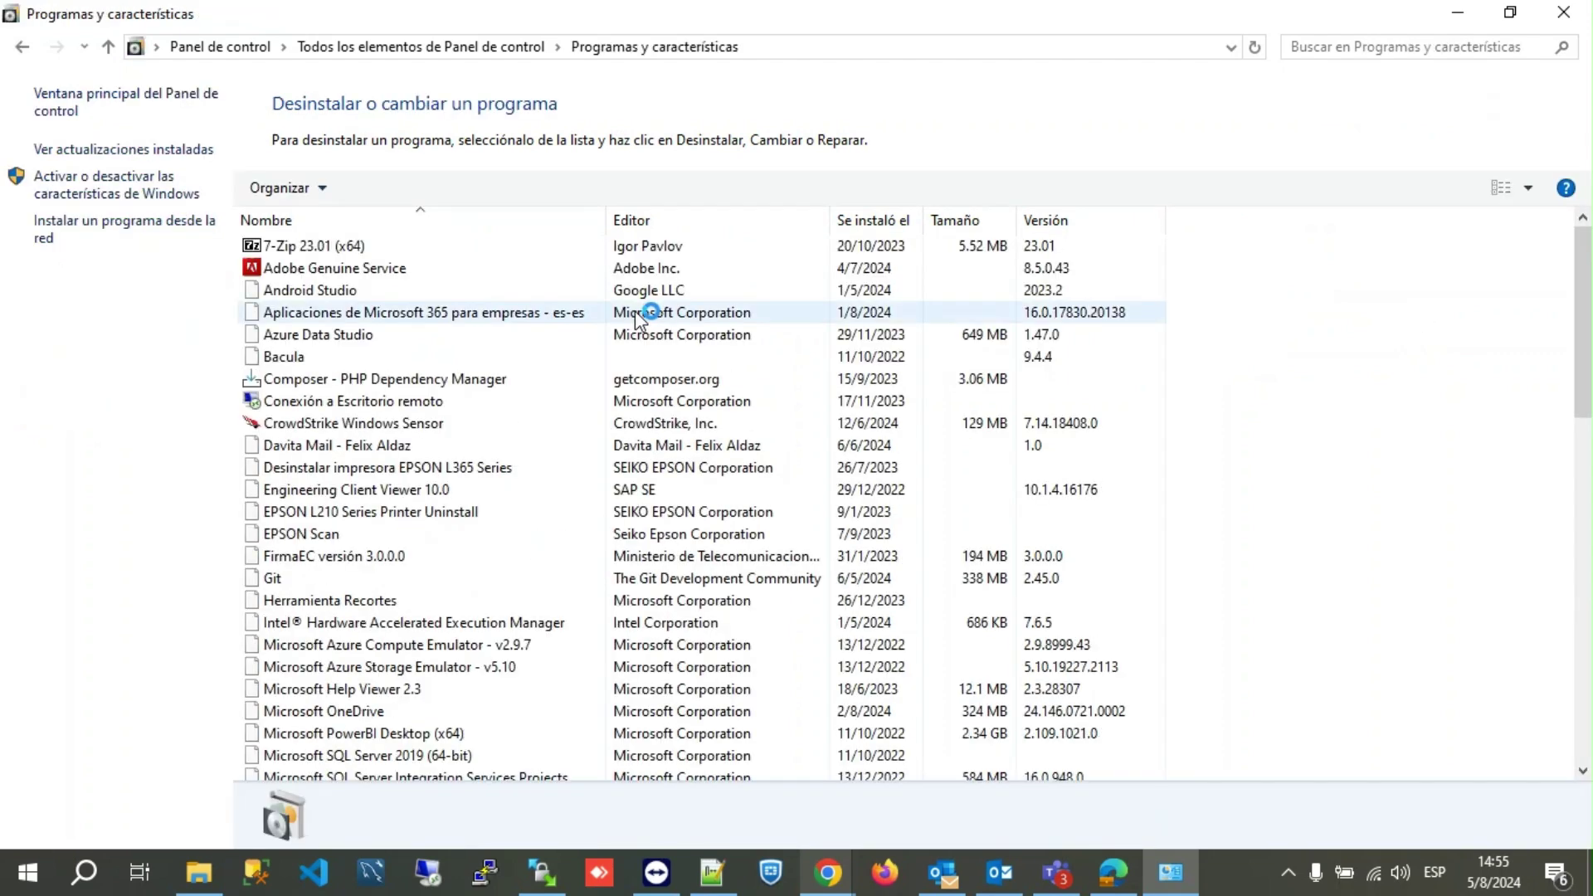
click(381, 540)
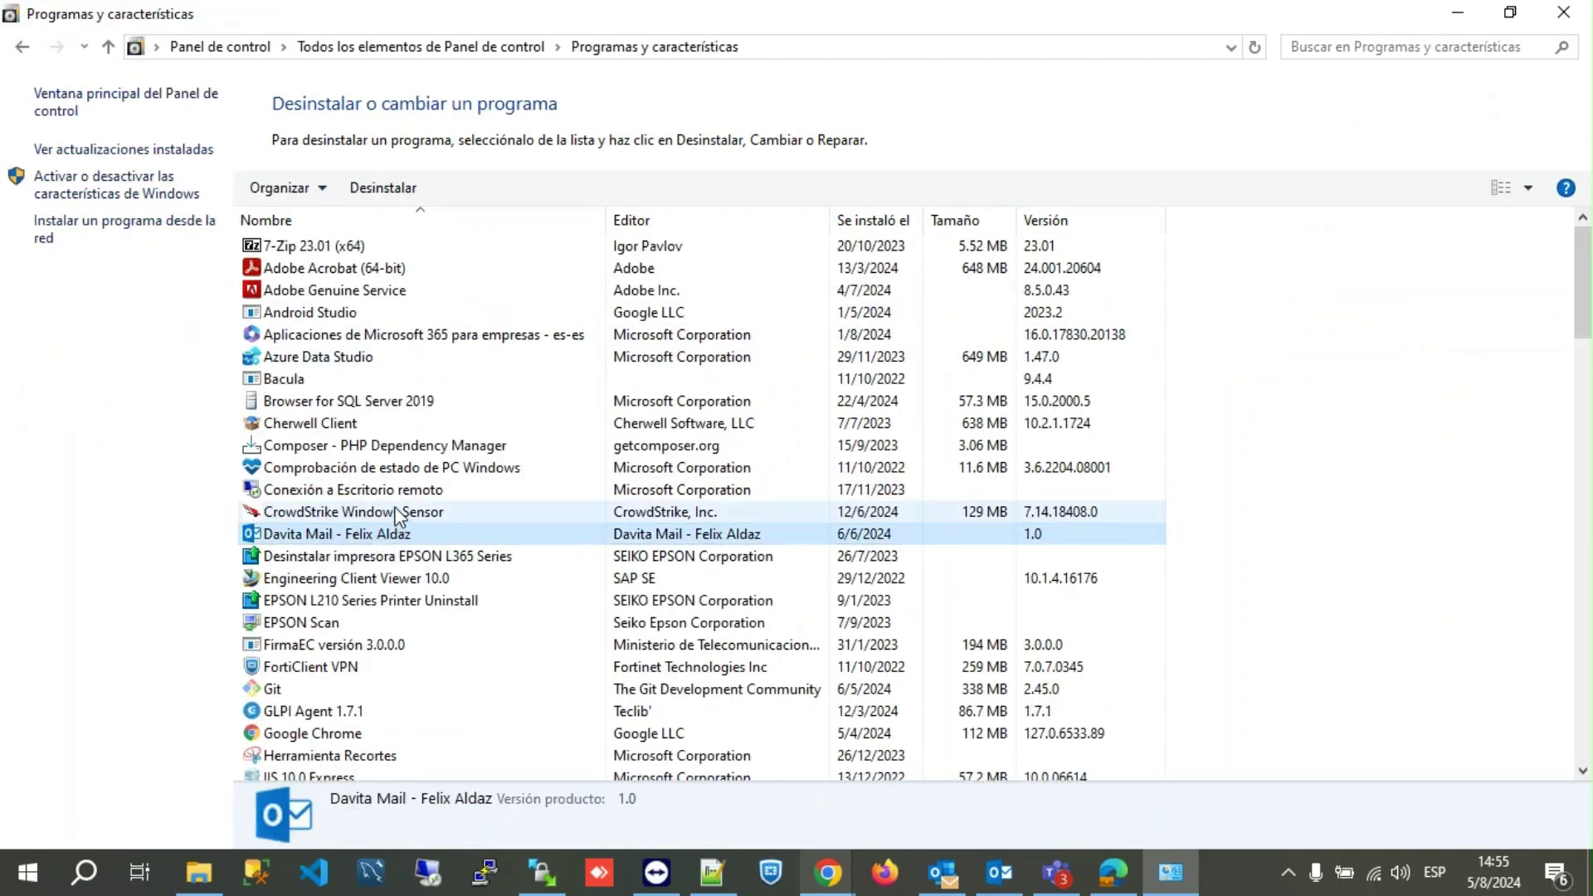
key(j)
scroll(378, 307, up, 2)
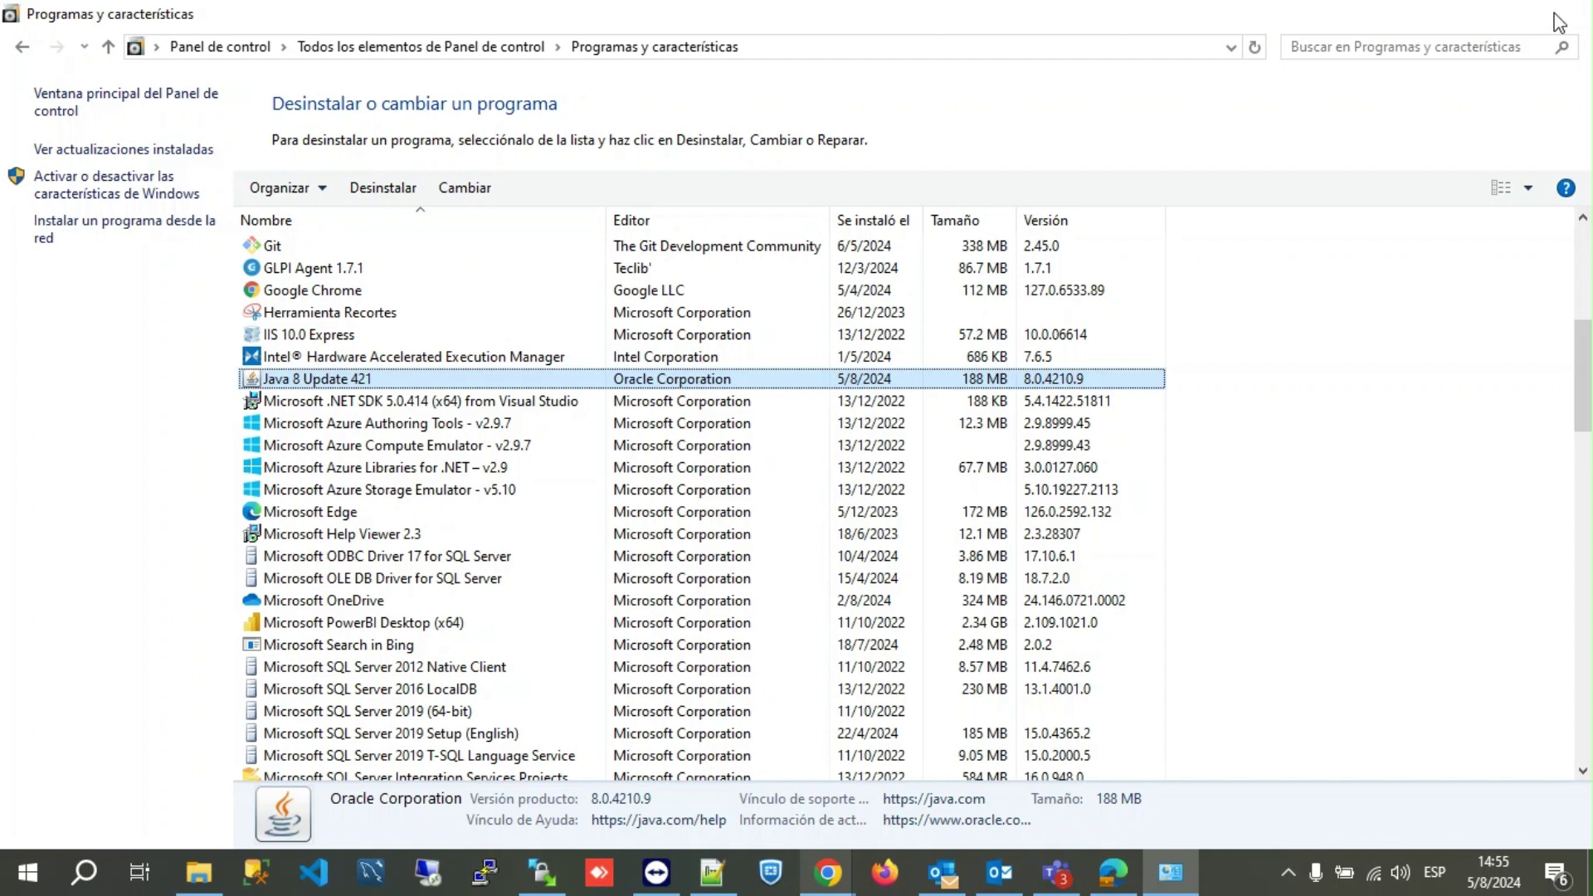
click(1559, 14)
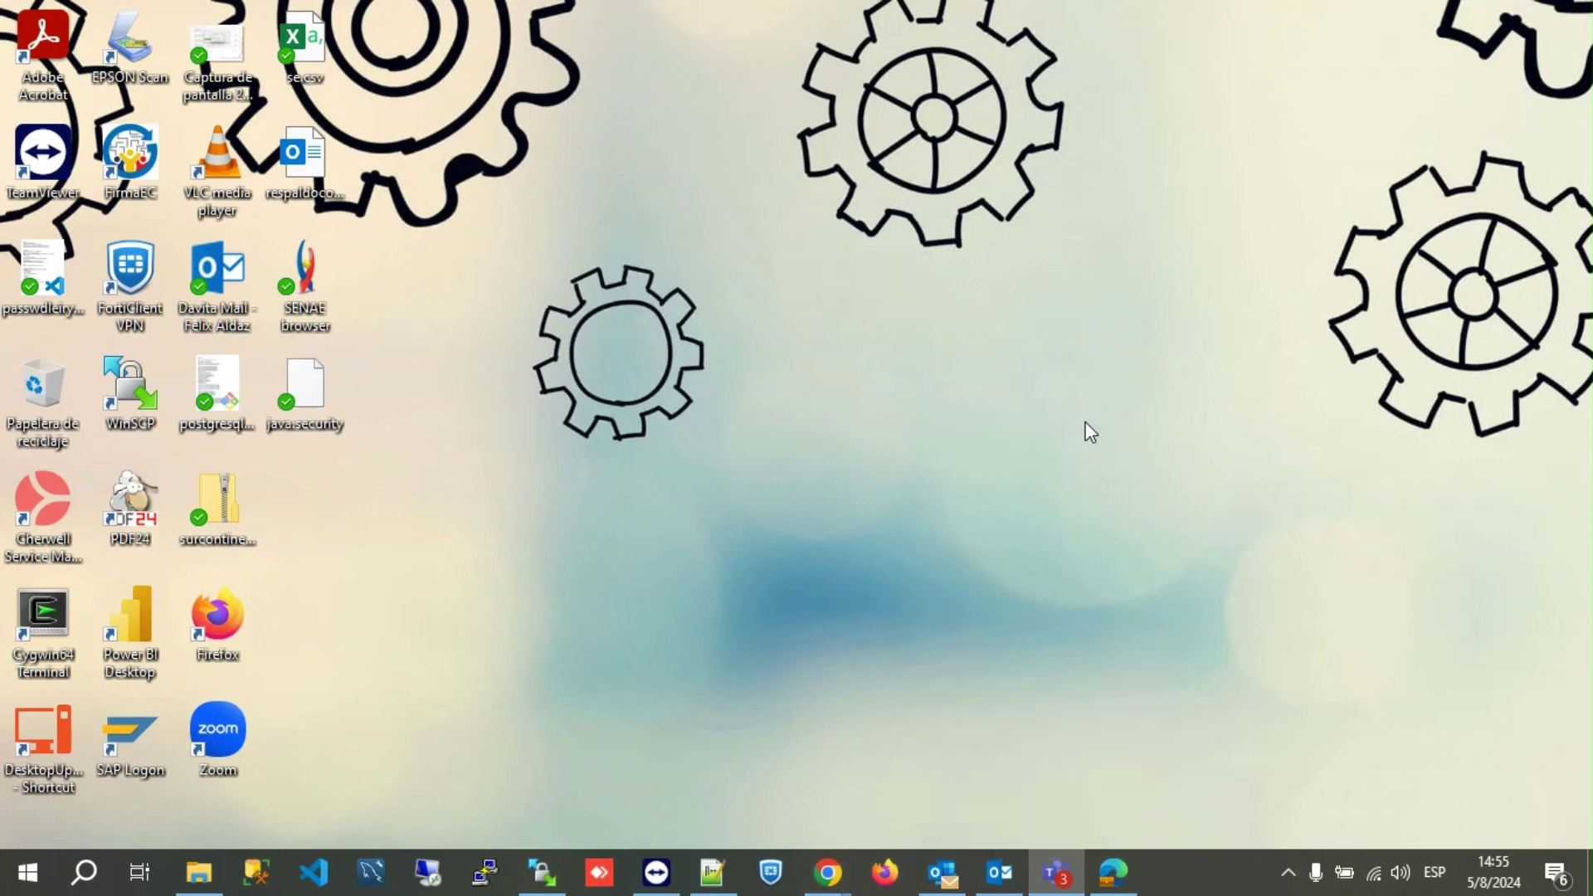
Switch to the SENAE browser descargas page in Chrome, accept the data policy and expand the SENAE browser instalador section.
mouse_move(827, 872)
click(817, 764)
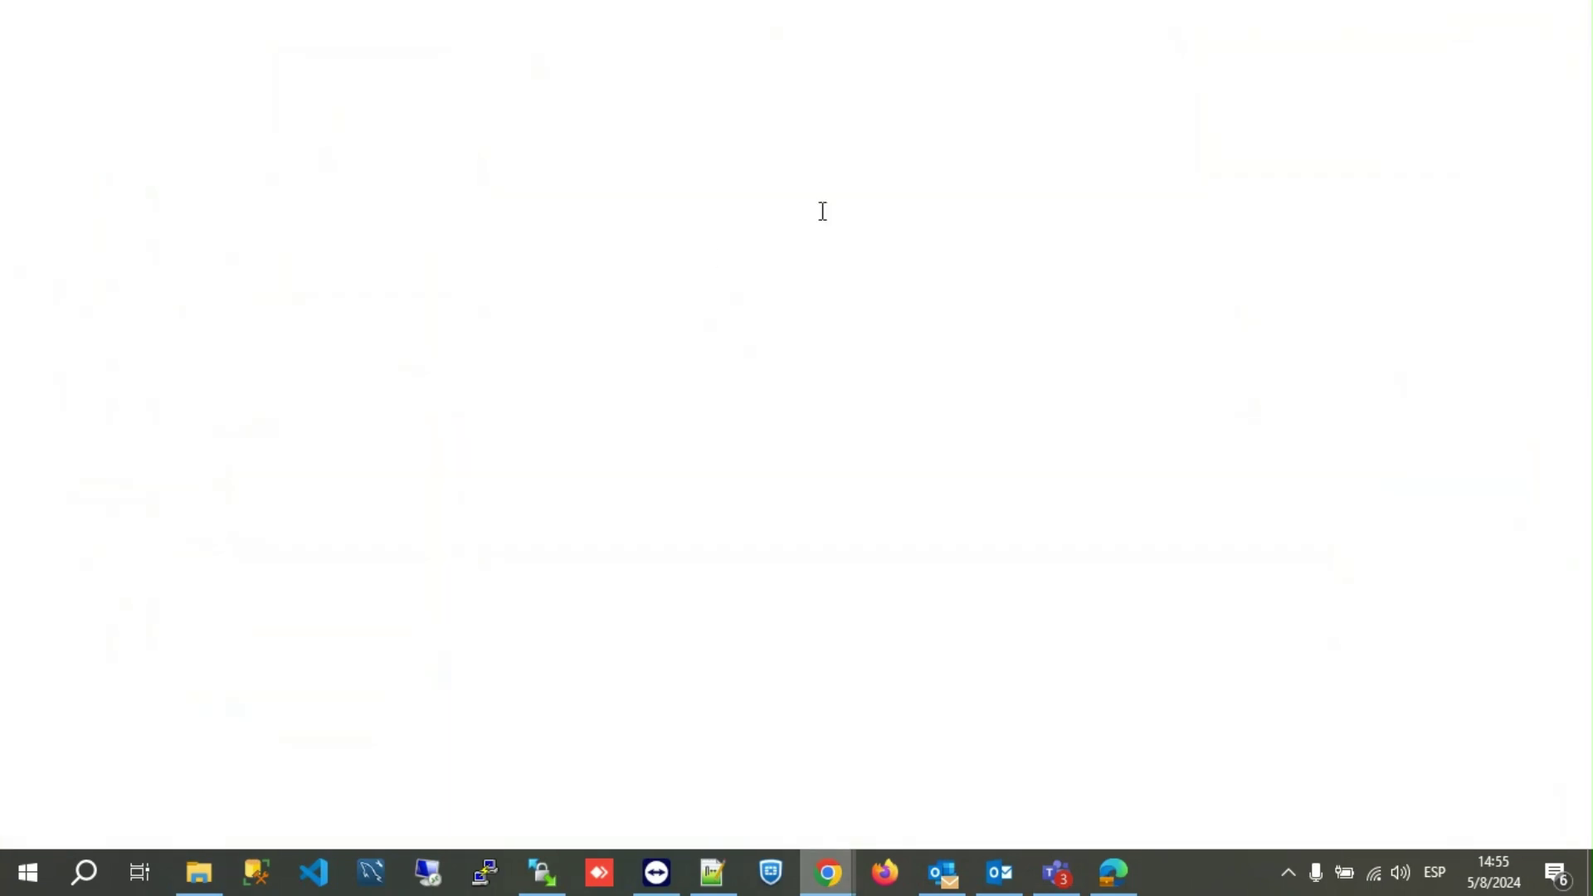
click(1414, 738)
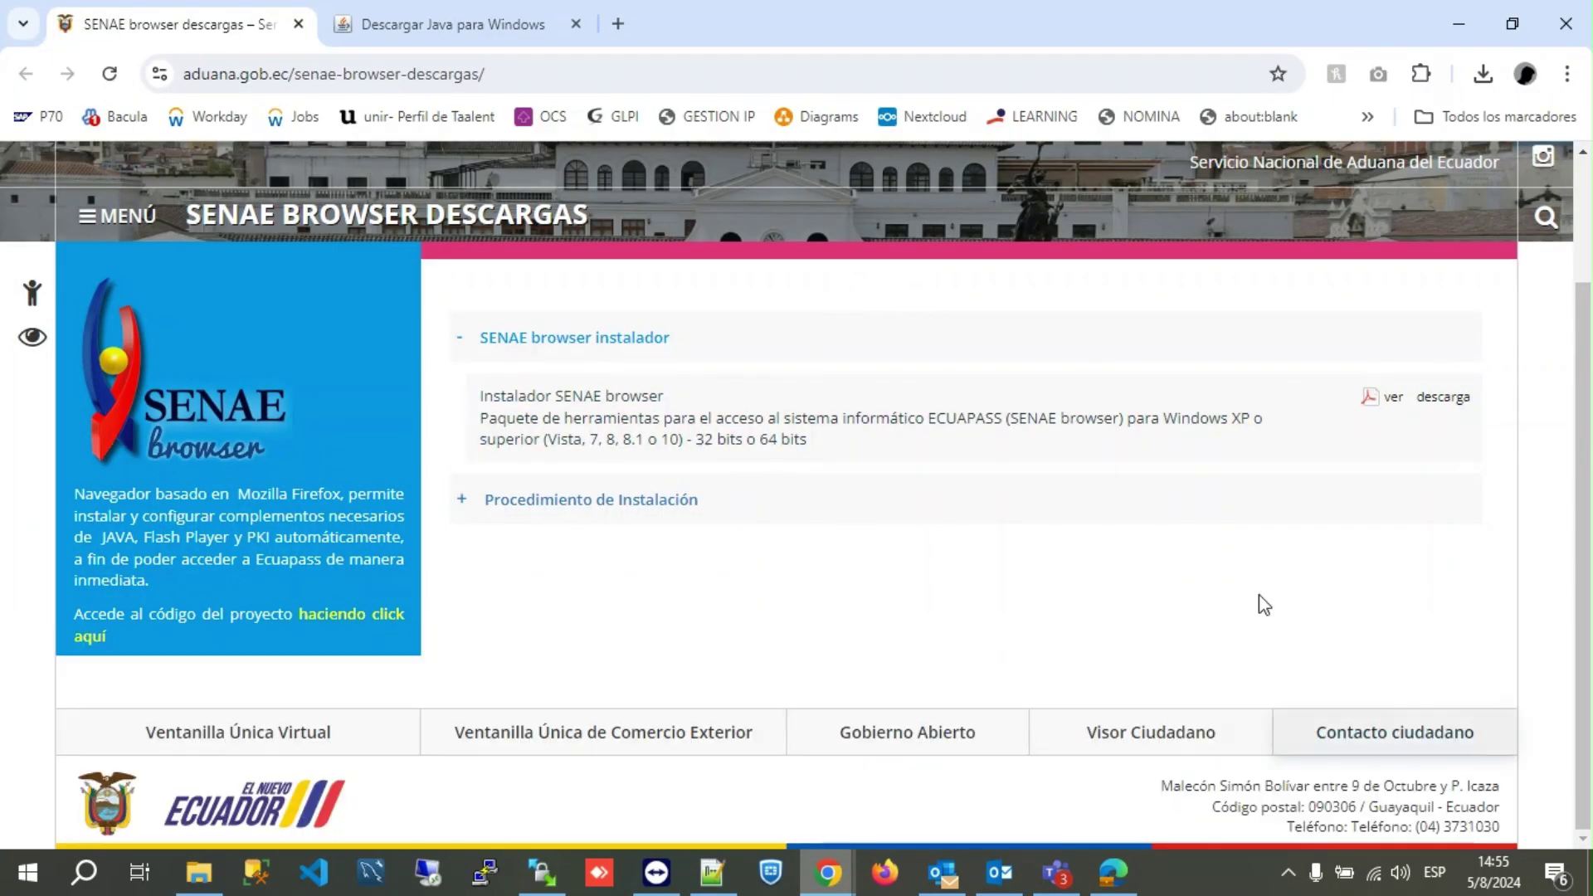
scroll(931, 487, up, 2)
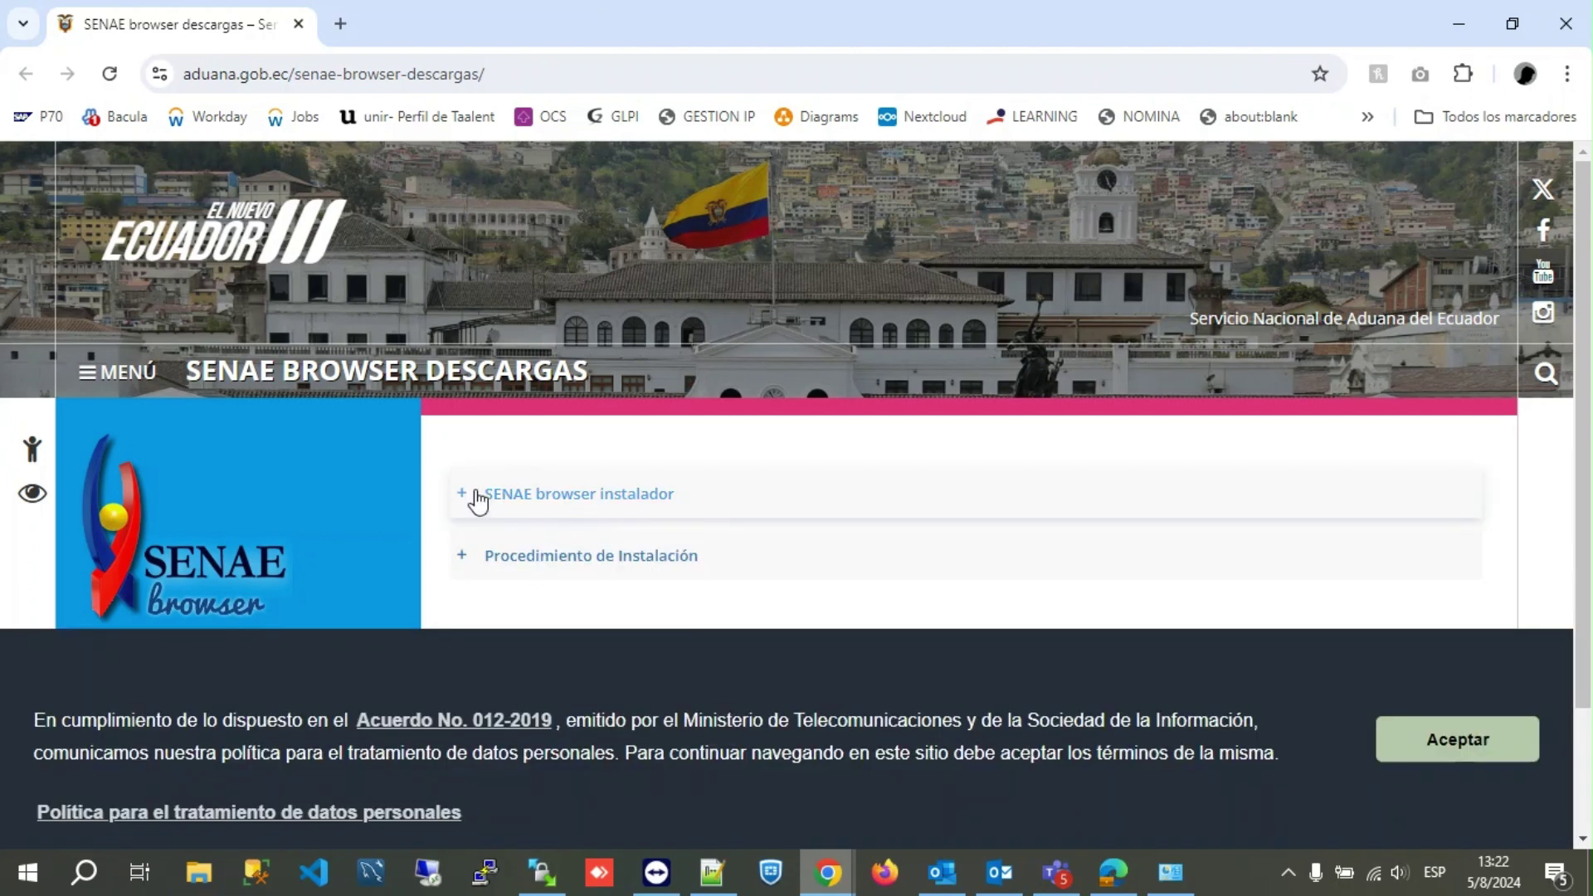
click(458, 496)
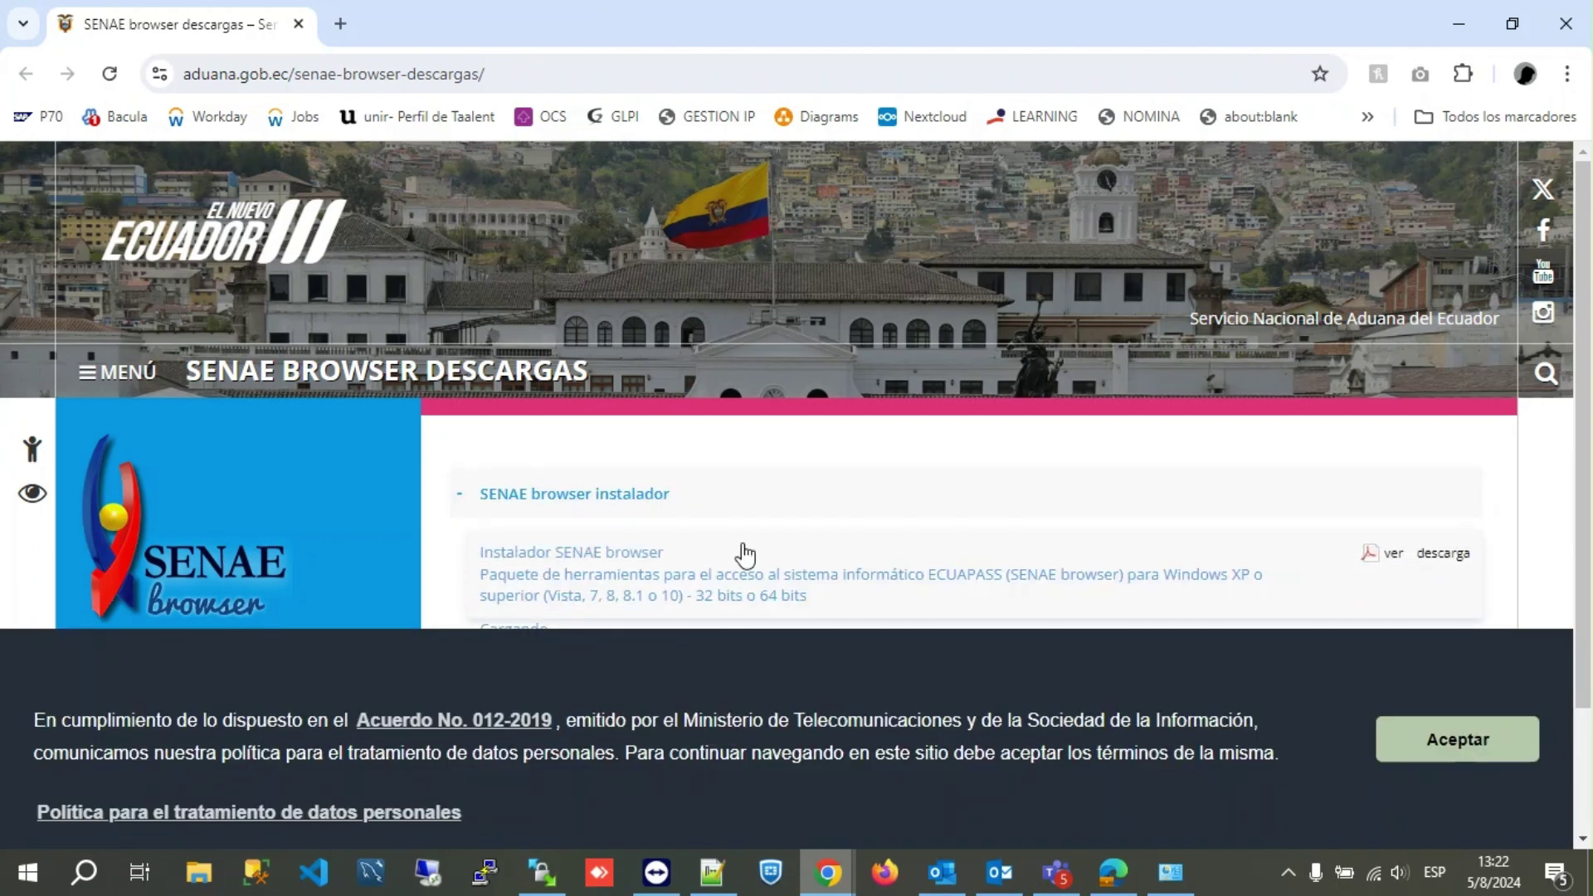
scroll(1209, 538, down, 2)
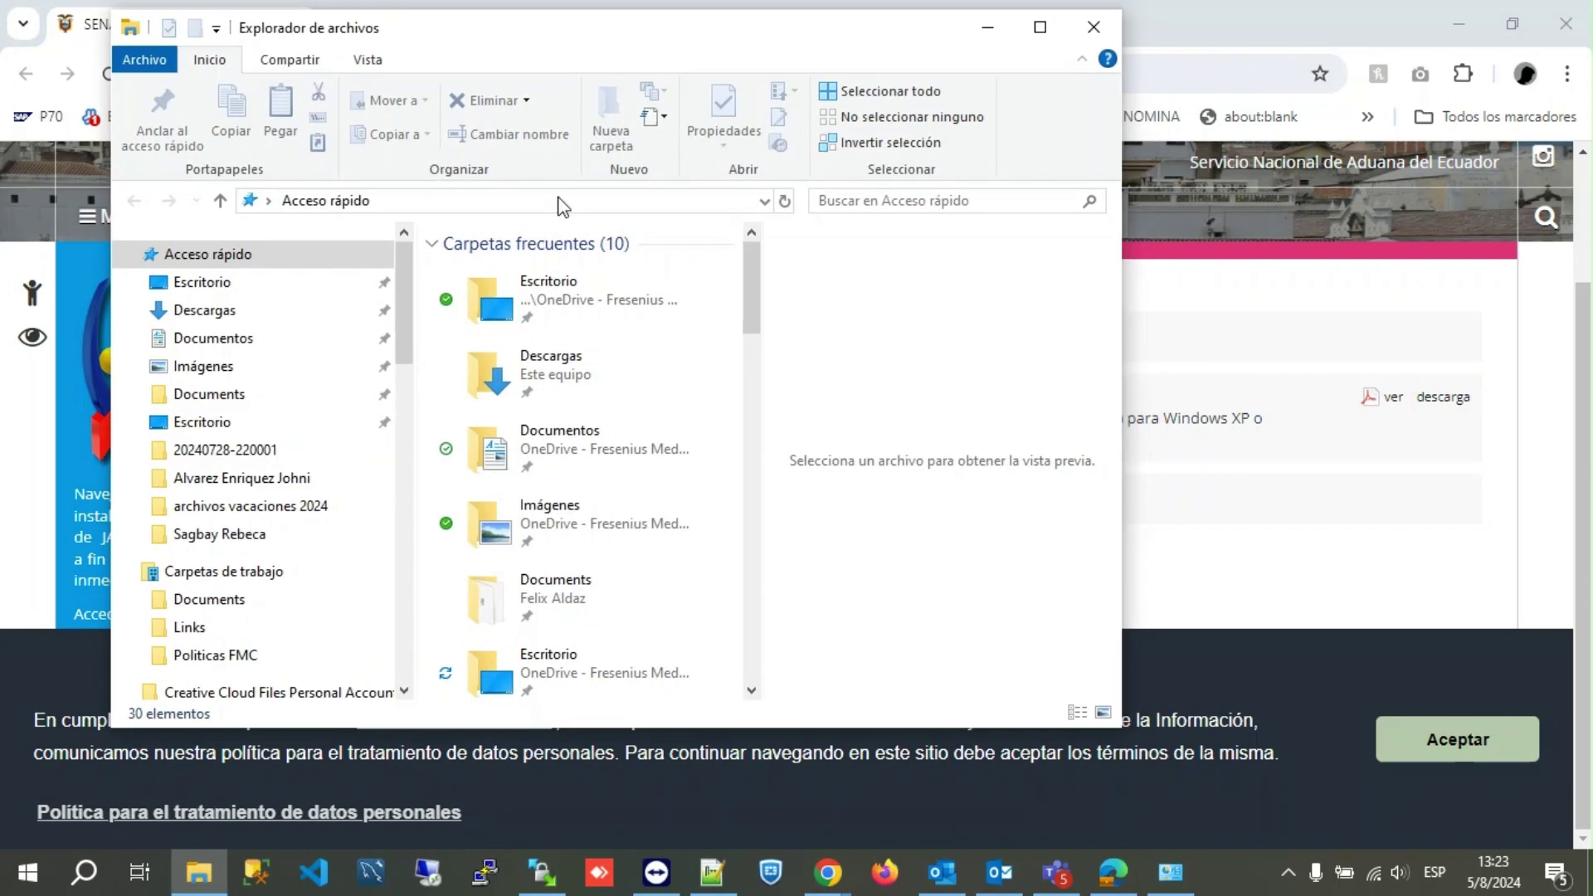
Install SENAE browser by running SENAE_browser_OCE.exe from the Descargas folder as administrator, and finish the setup wizard.
click(206, 316)
click(676, 300)
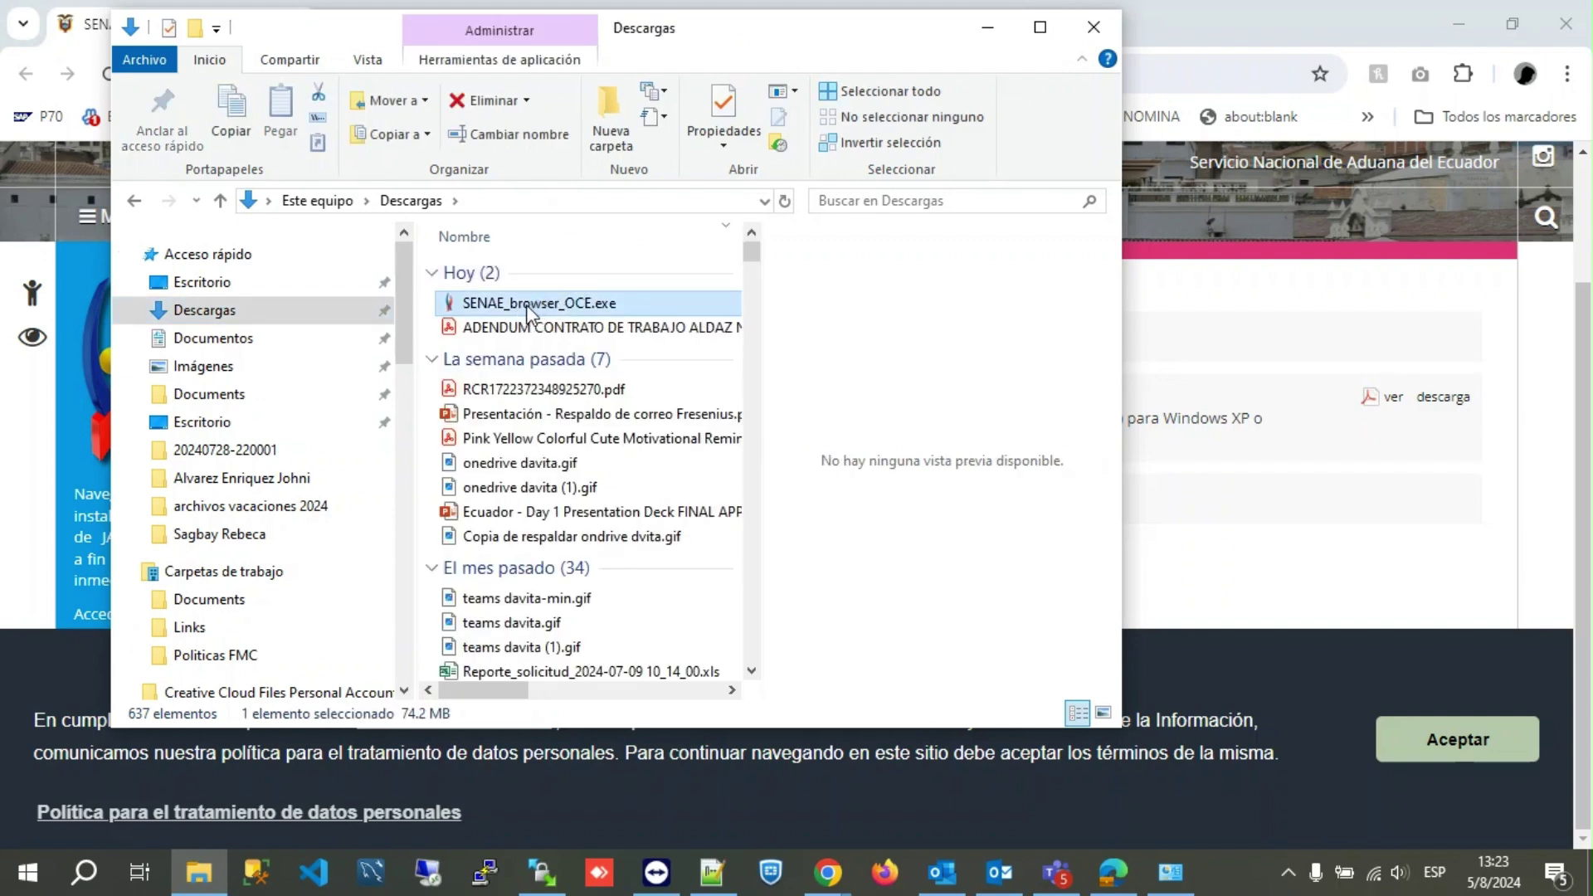
right_click(530, 304)
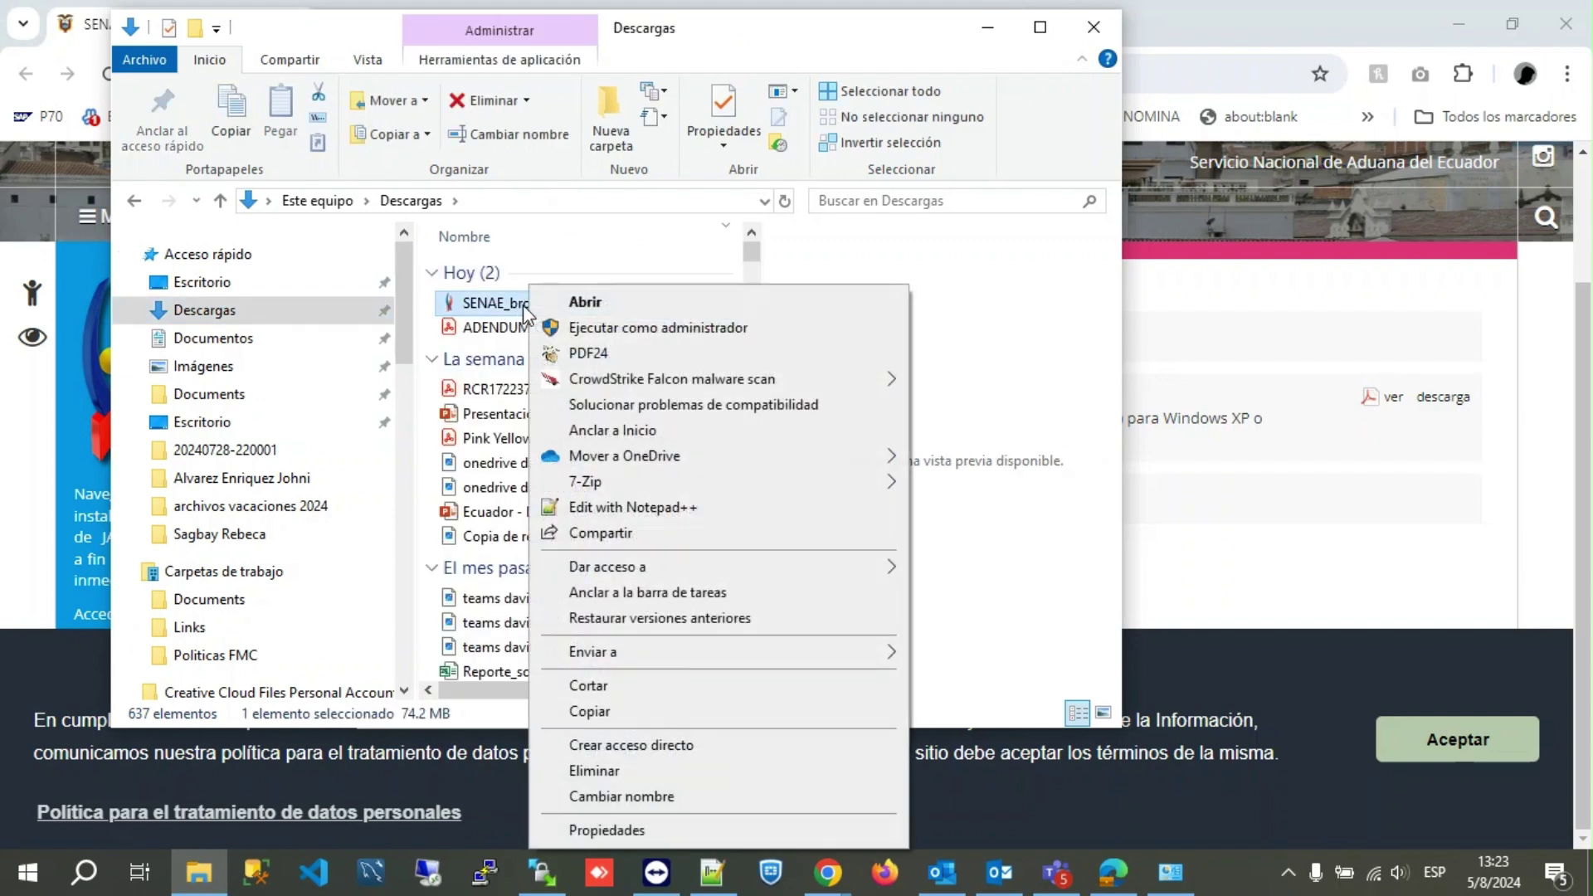
click(623, 328)
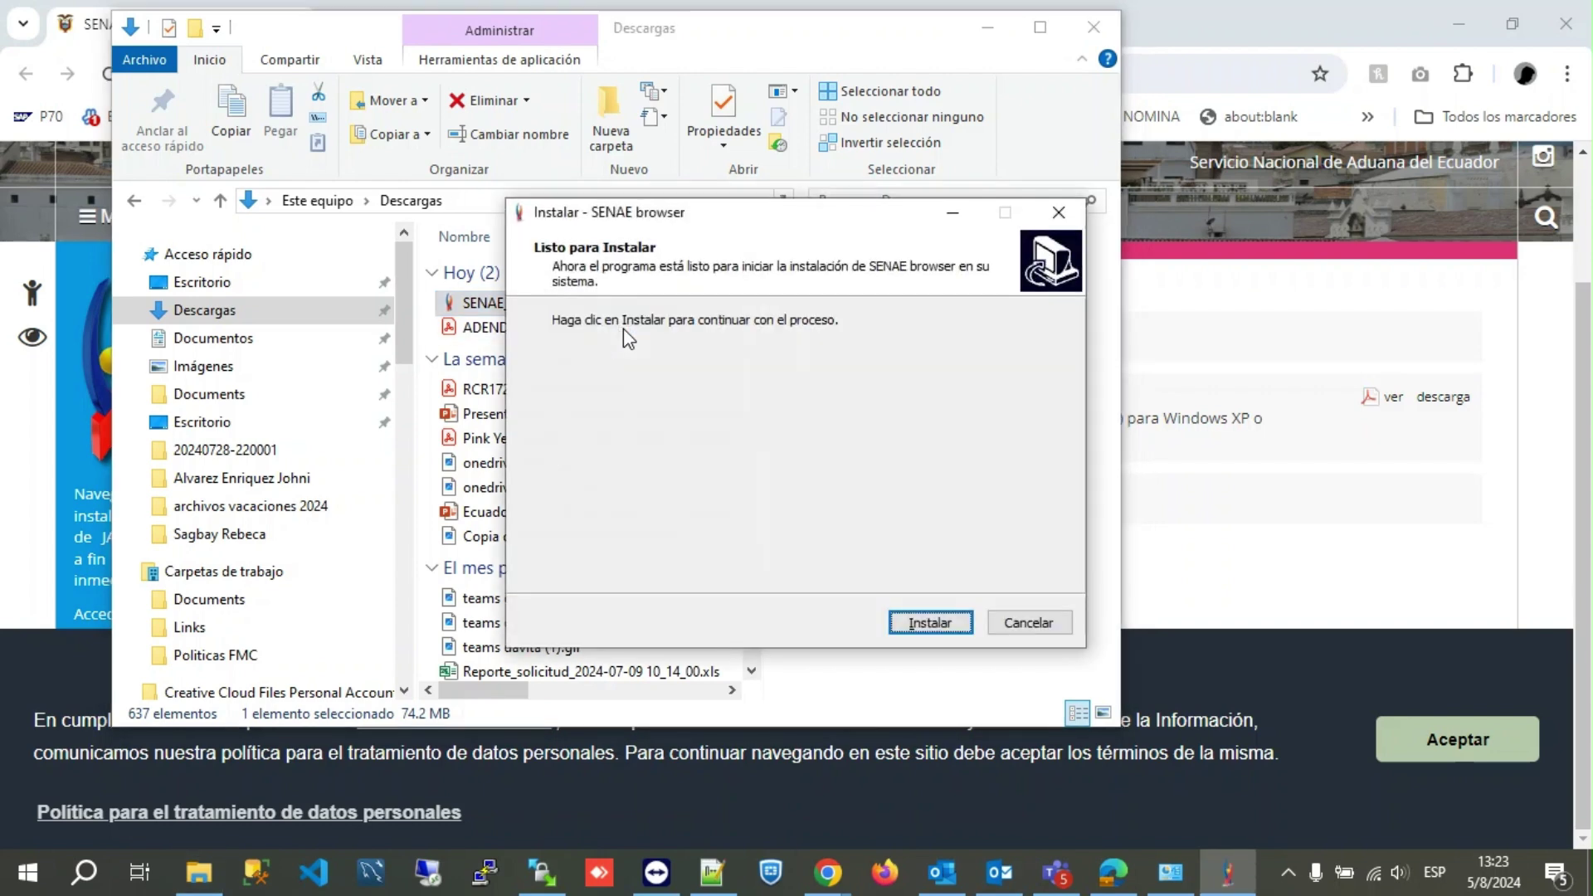
click(930, 624)
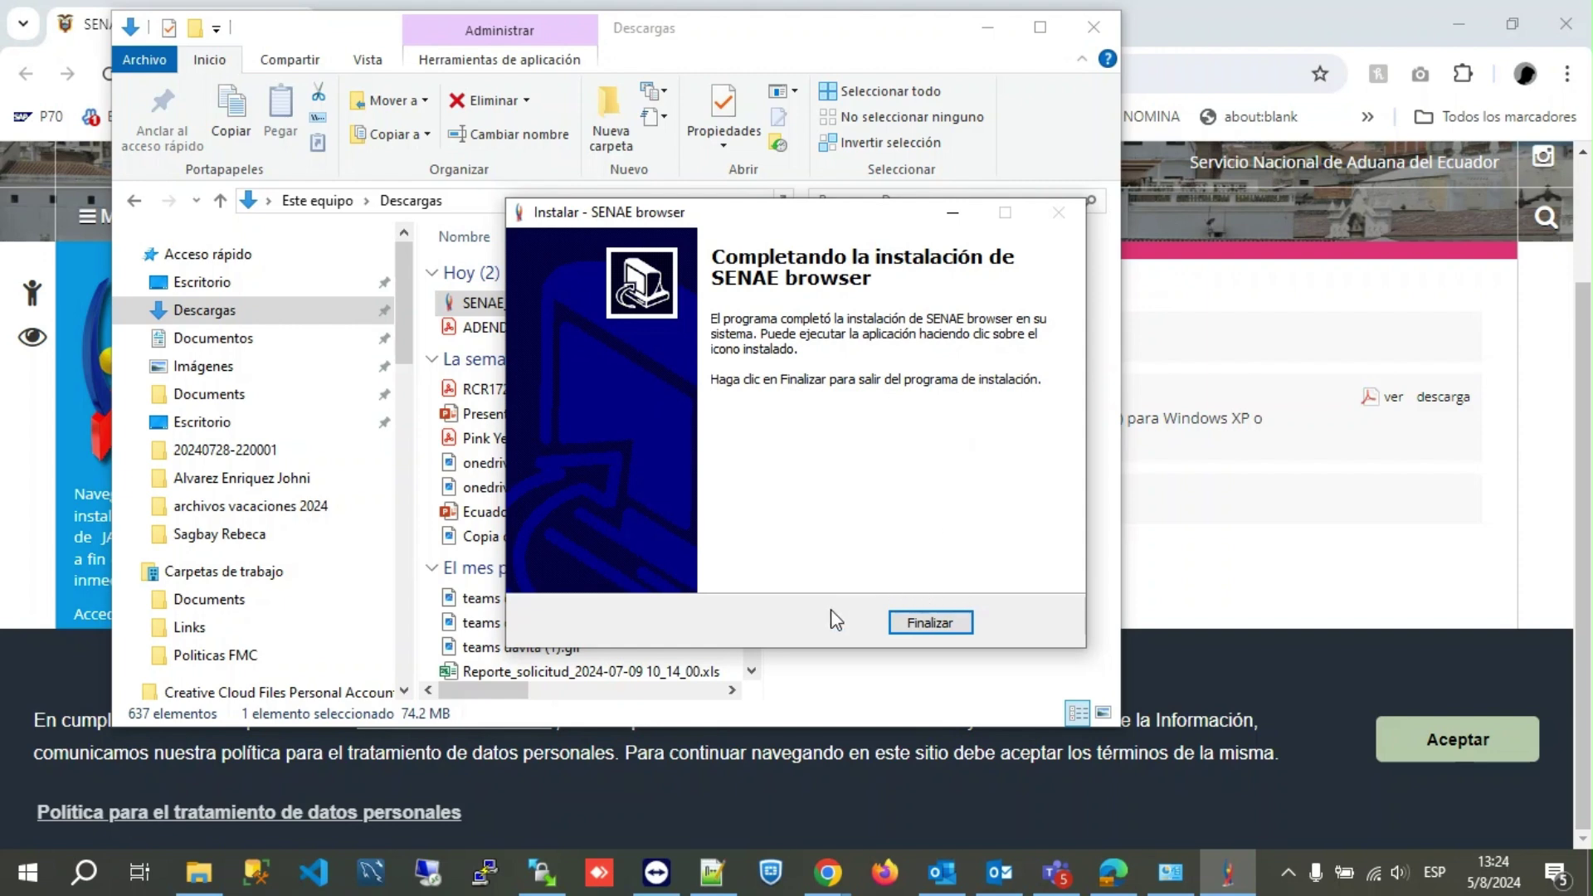
click(929, 624)
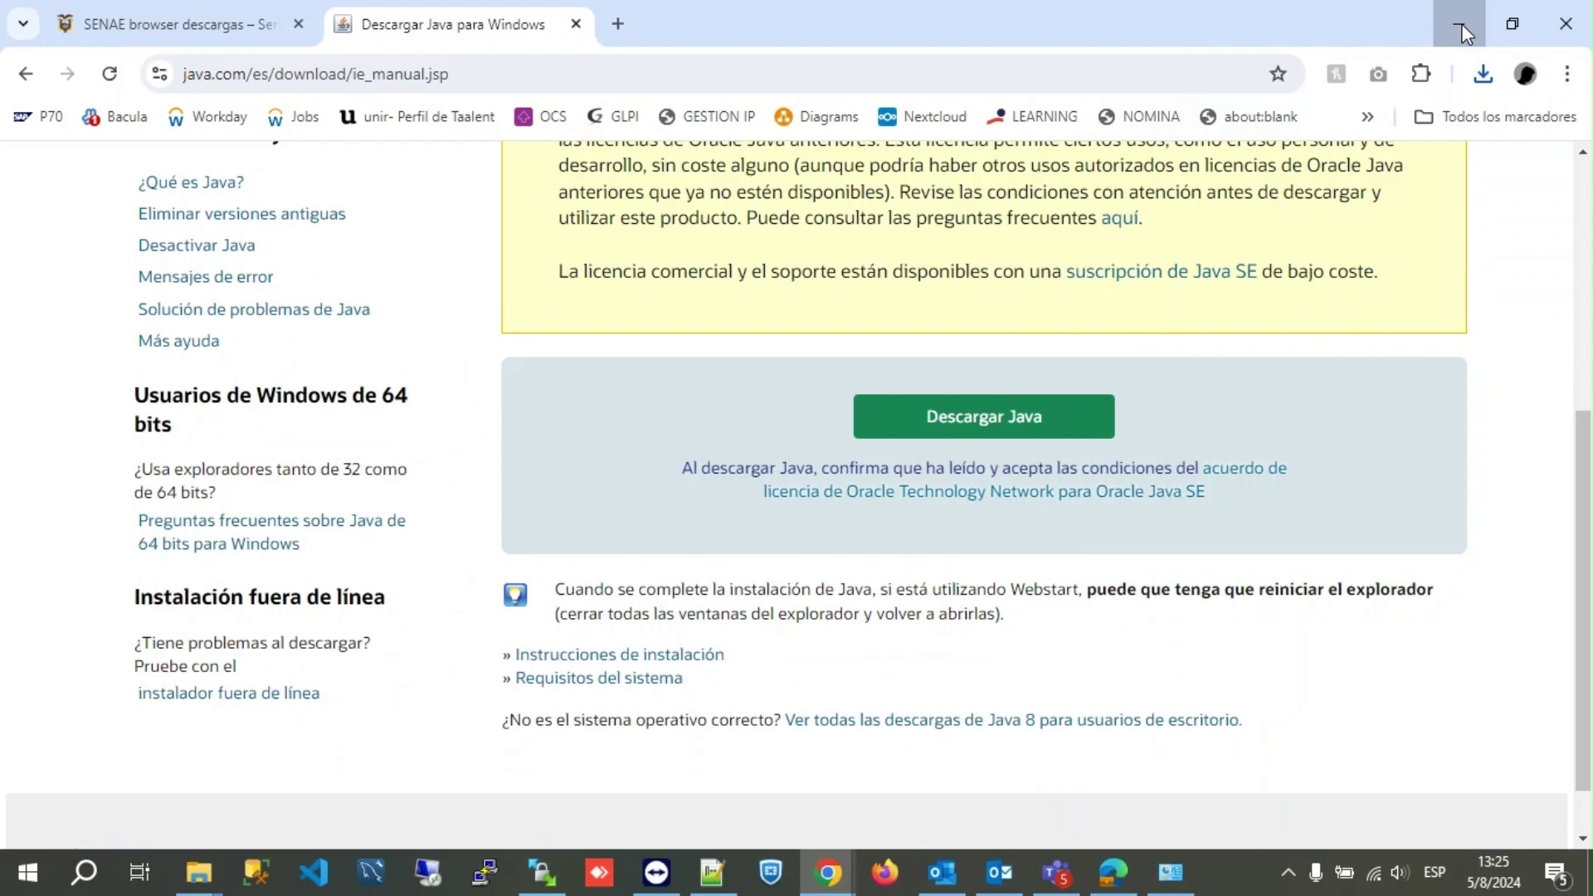
Launch SENAE browser from the desktop, open the ECUAPASS site and highlight its note on the required Java installation.
click(1461, 33)
click(1054, 53)
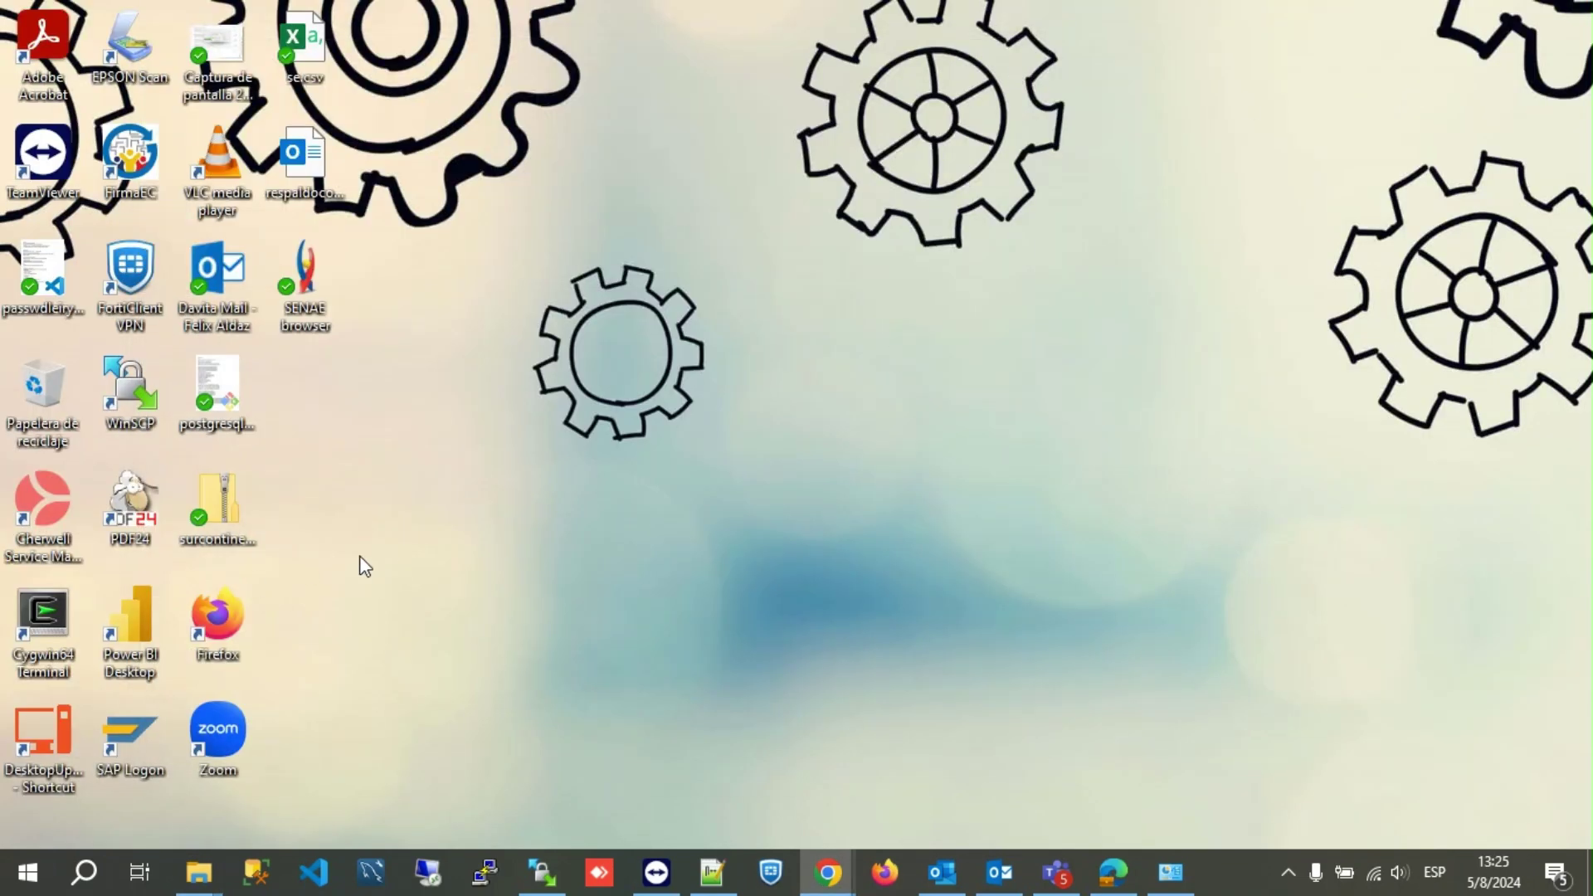
click(307, 277)
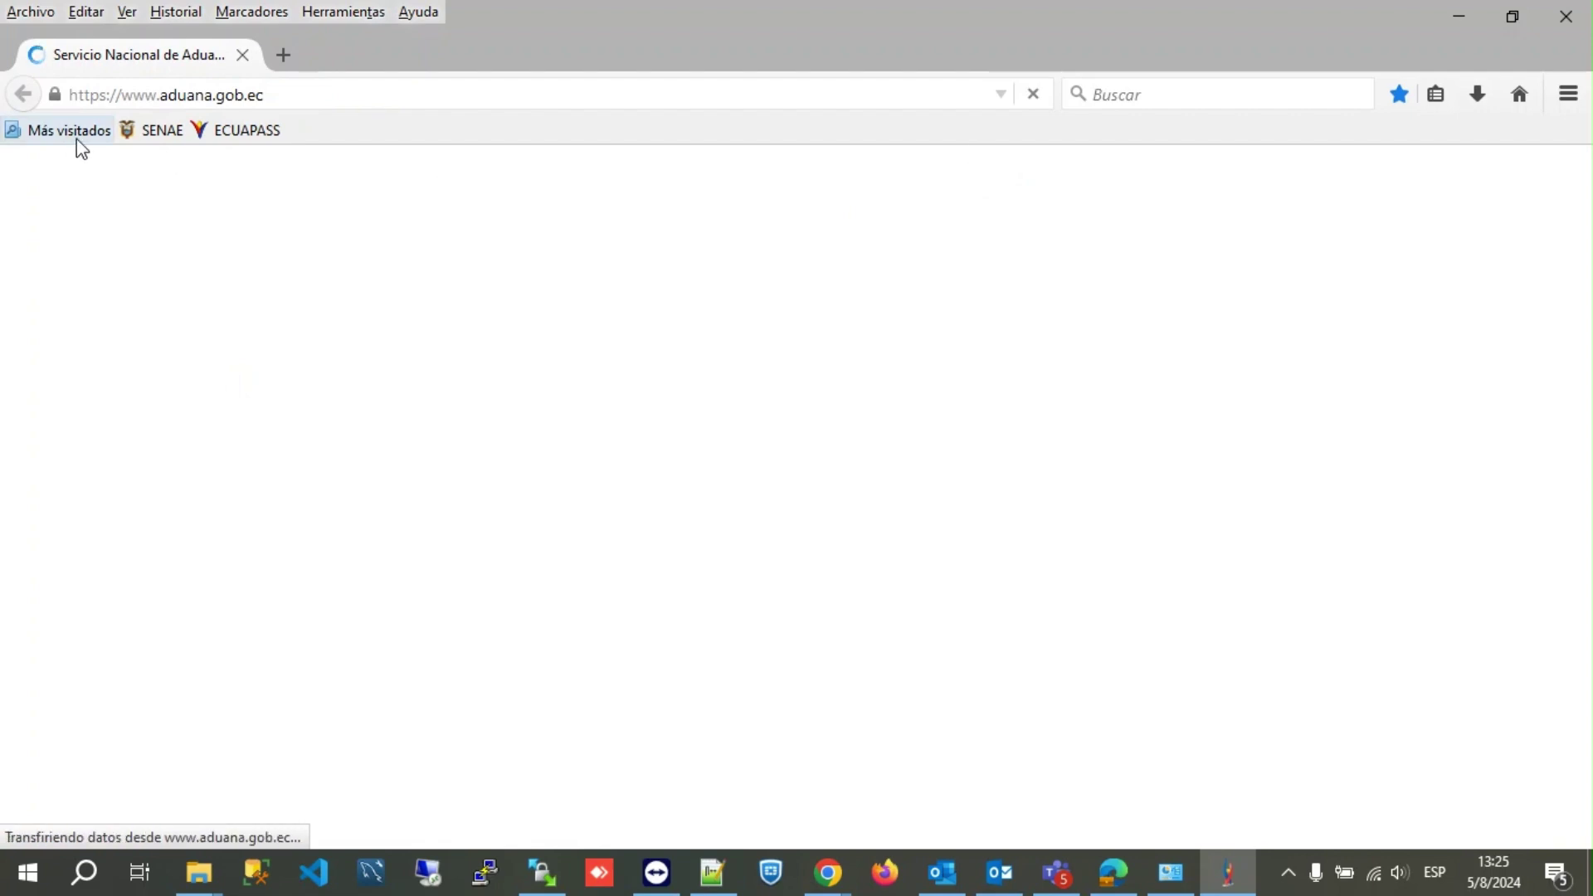
click(232, 138)
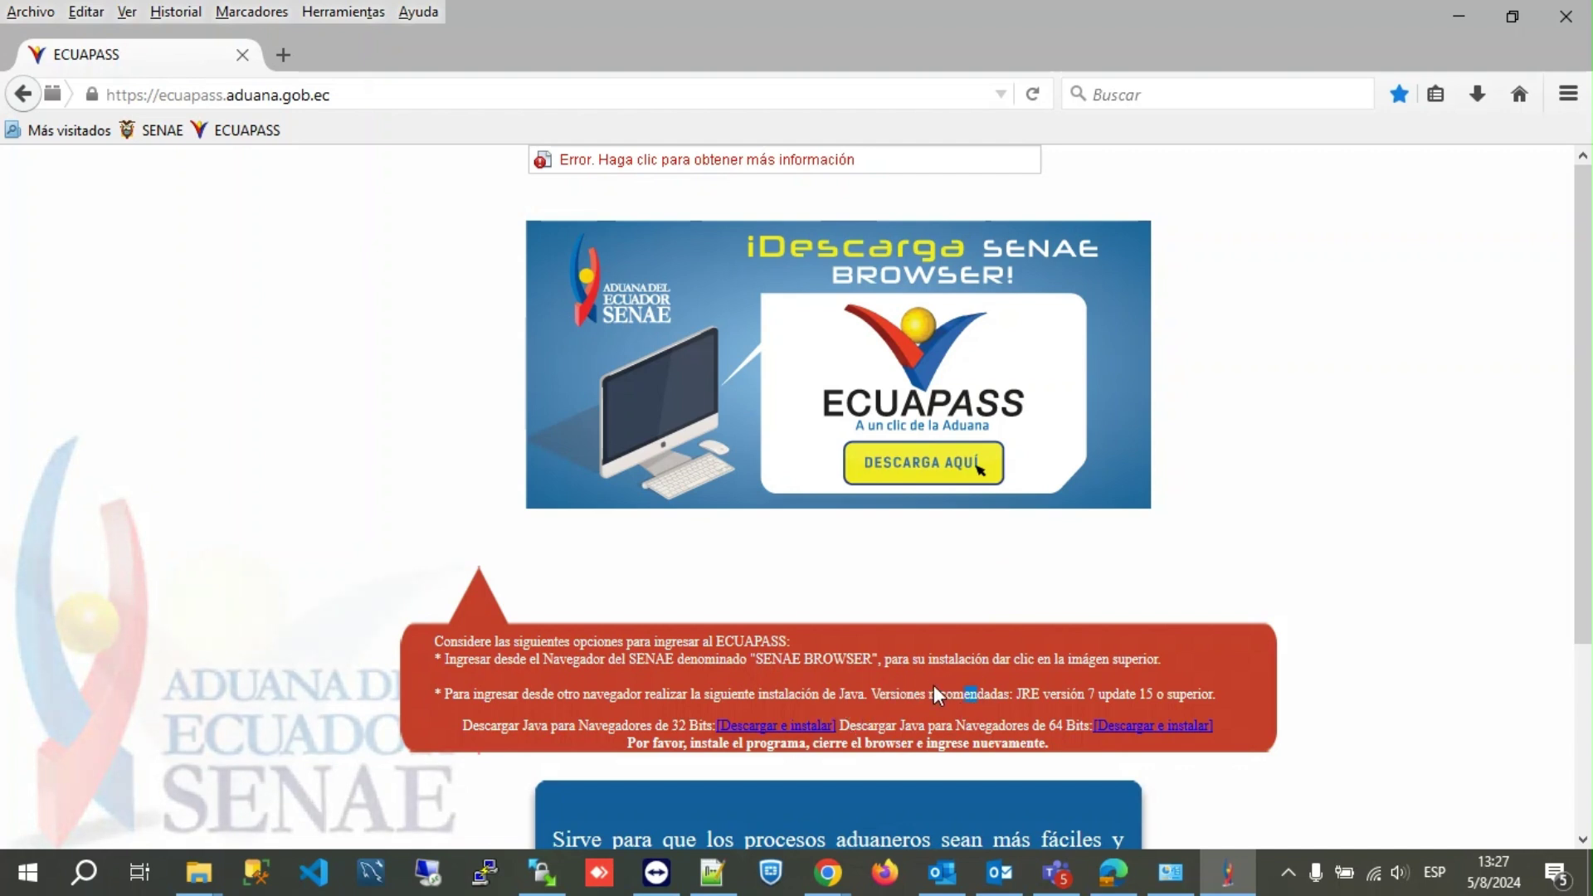
drag(439, 697, 451, 699)
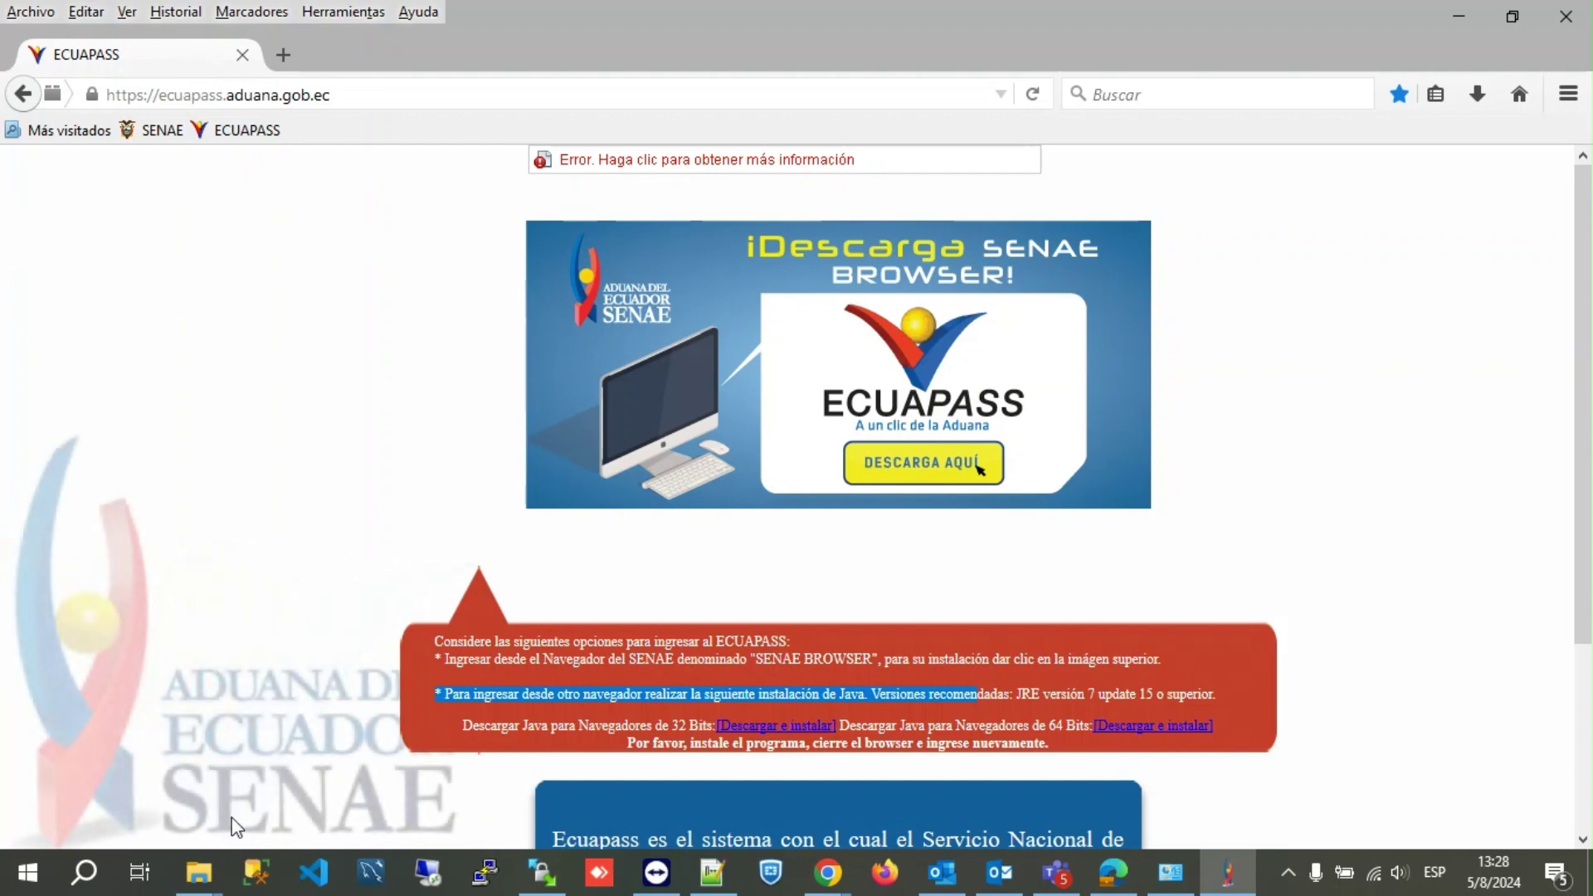
Switch to a File Explorer window and open the Java folder under Archivos de programa (x86) on Disco local (C:).
click(198, 871)
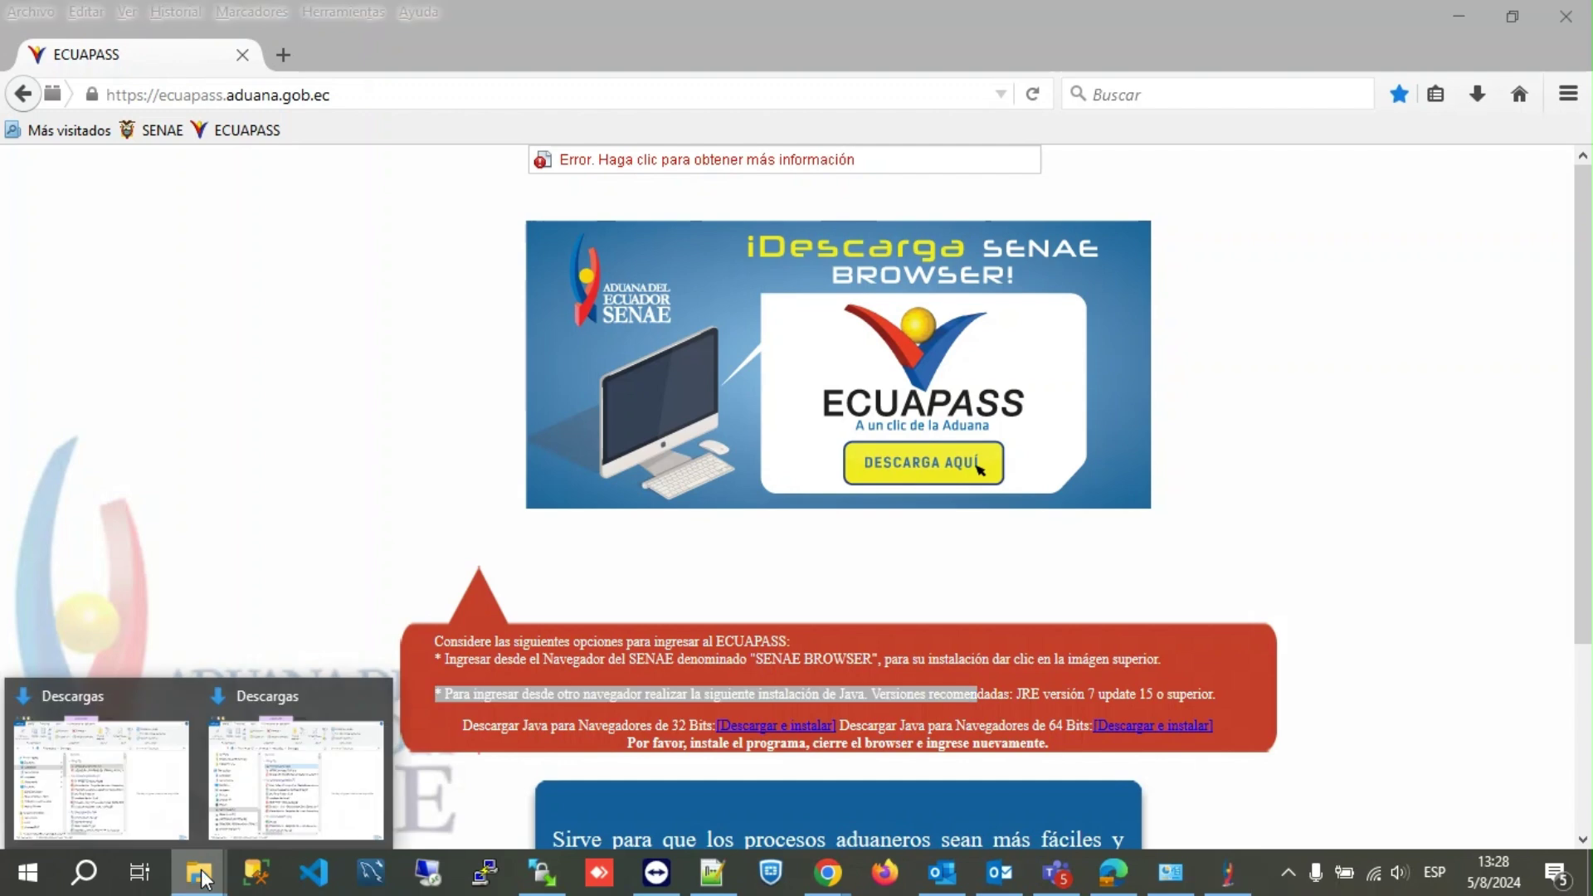
click(285, 751)
click(285, 556)
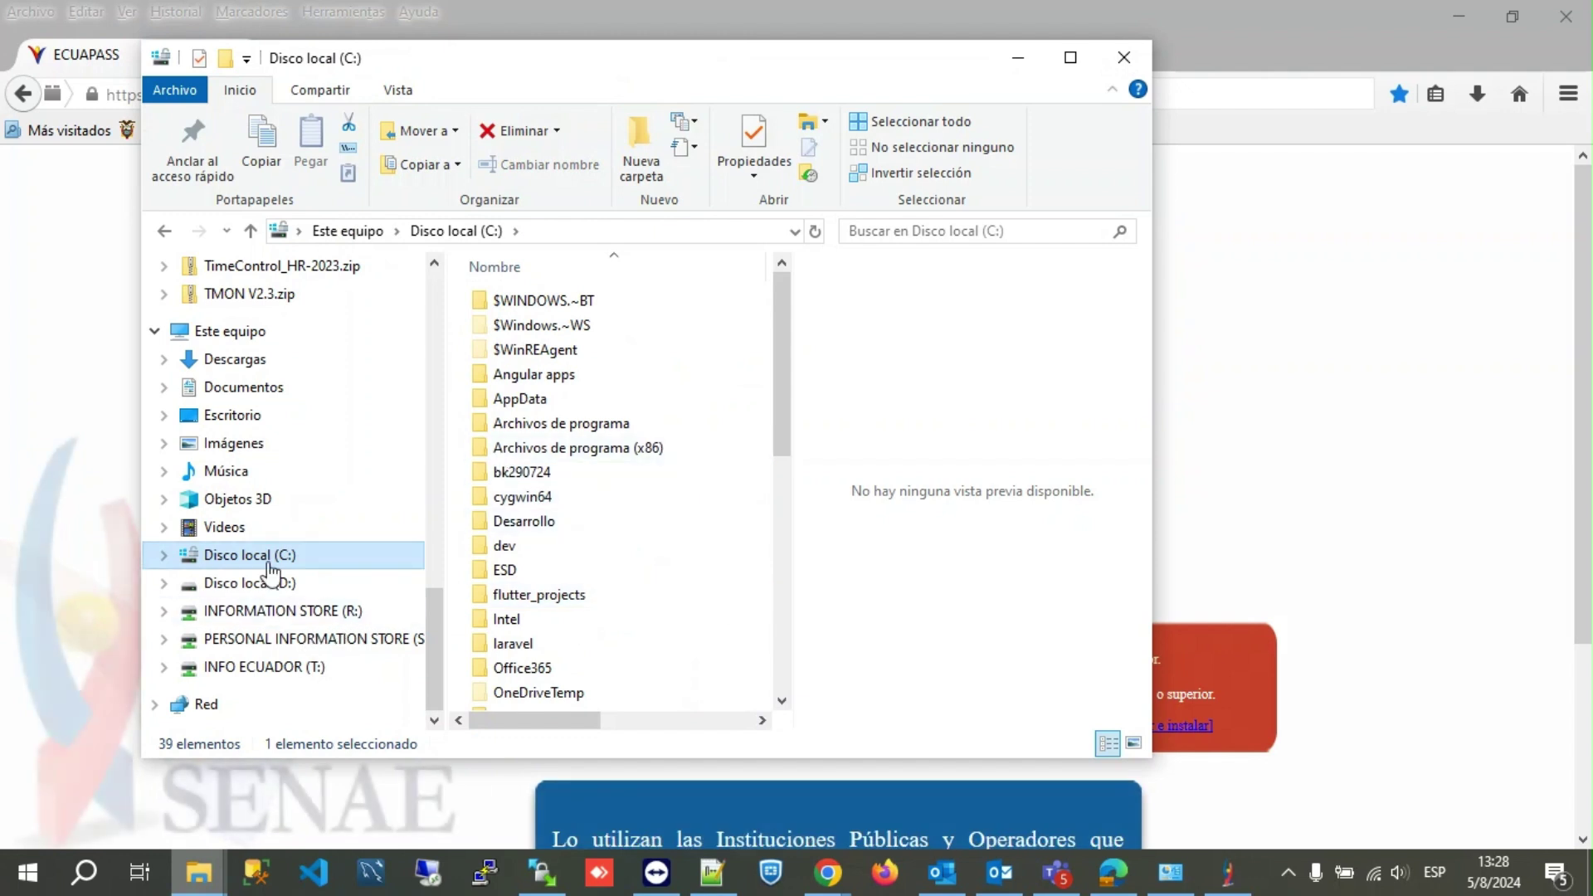
double_click(594, 449)
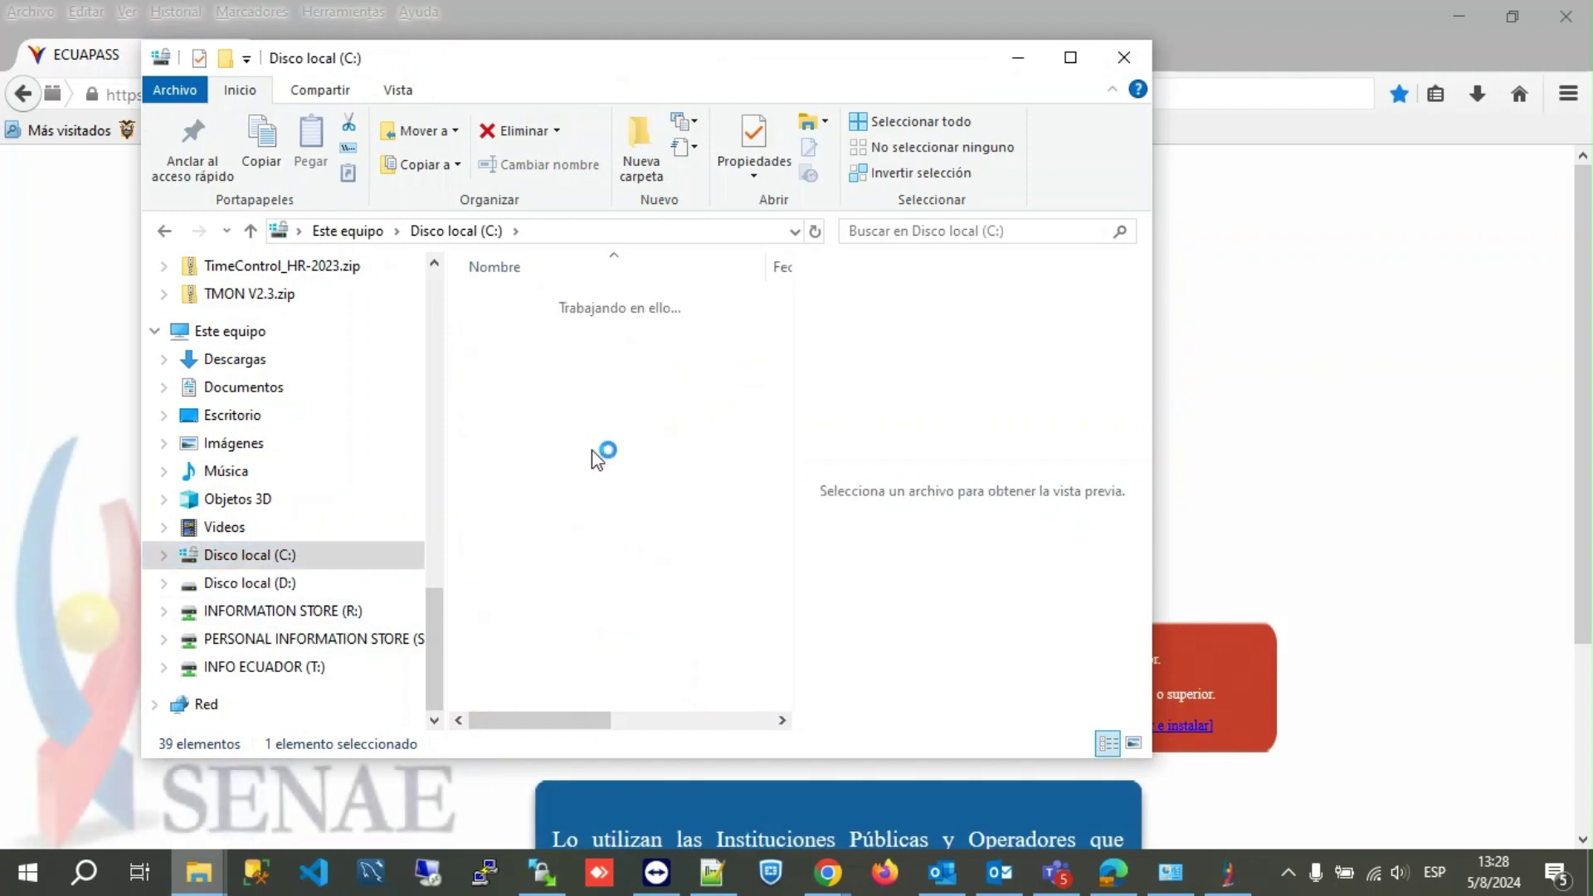
click(539, 477)
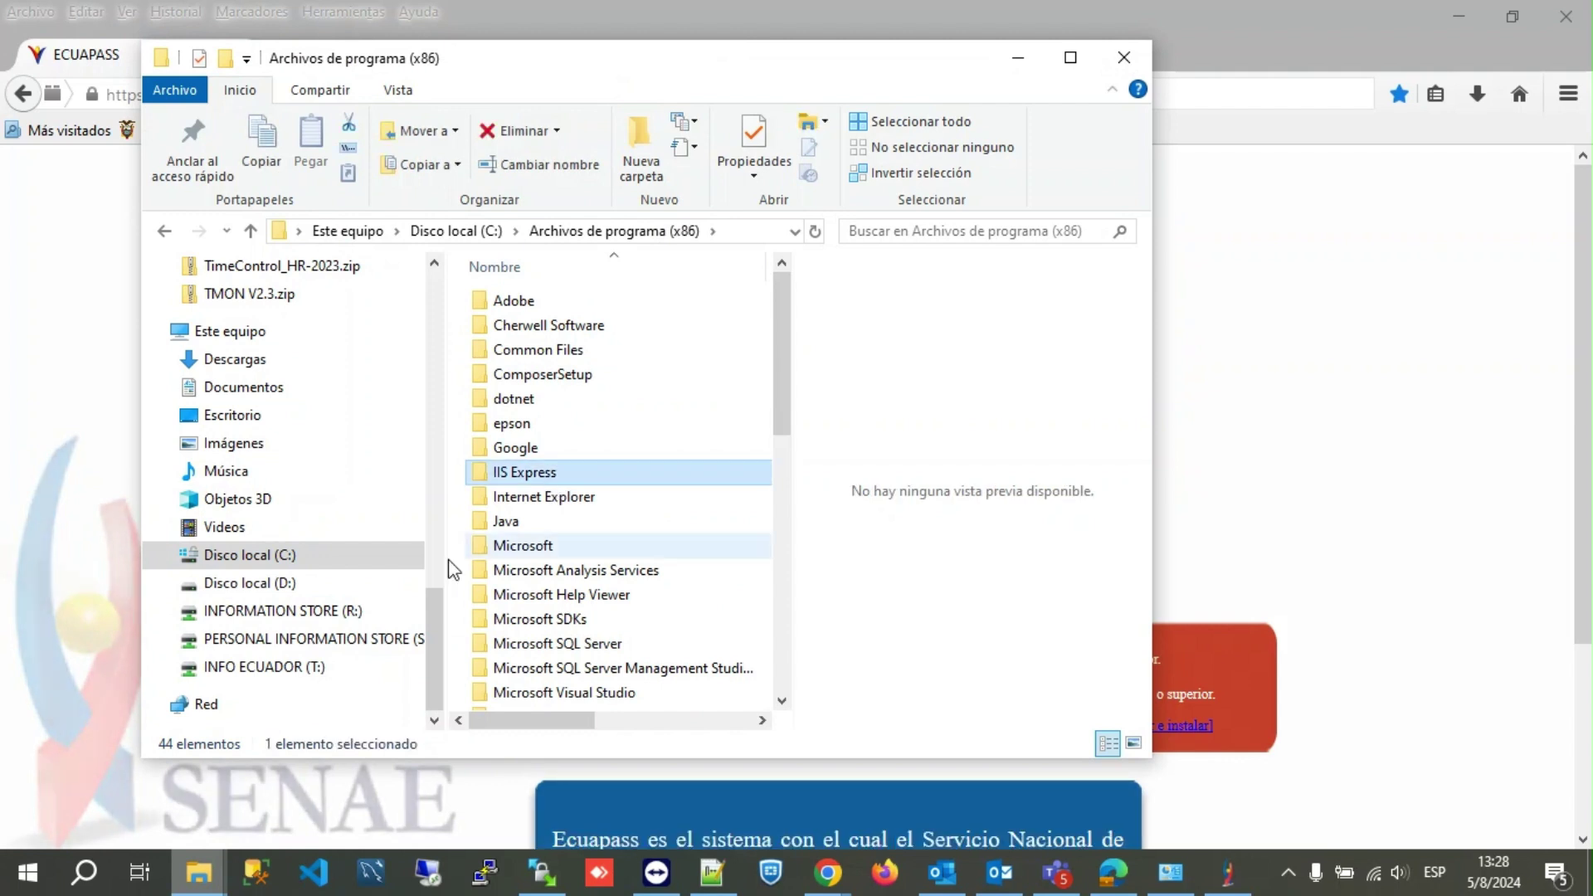
click(507, 522)
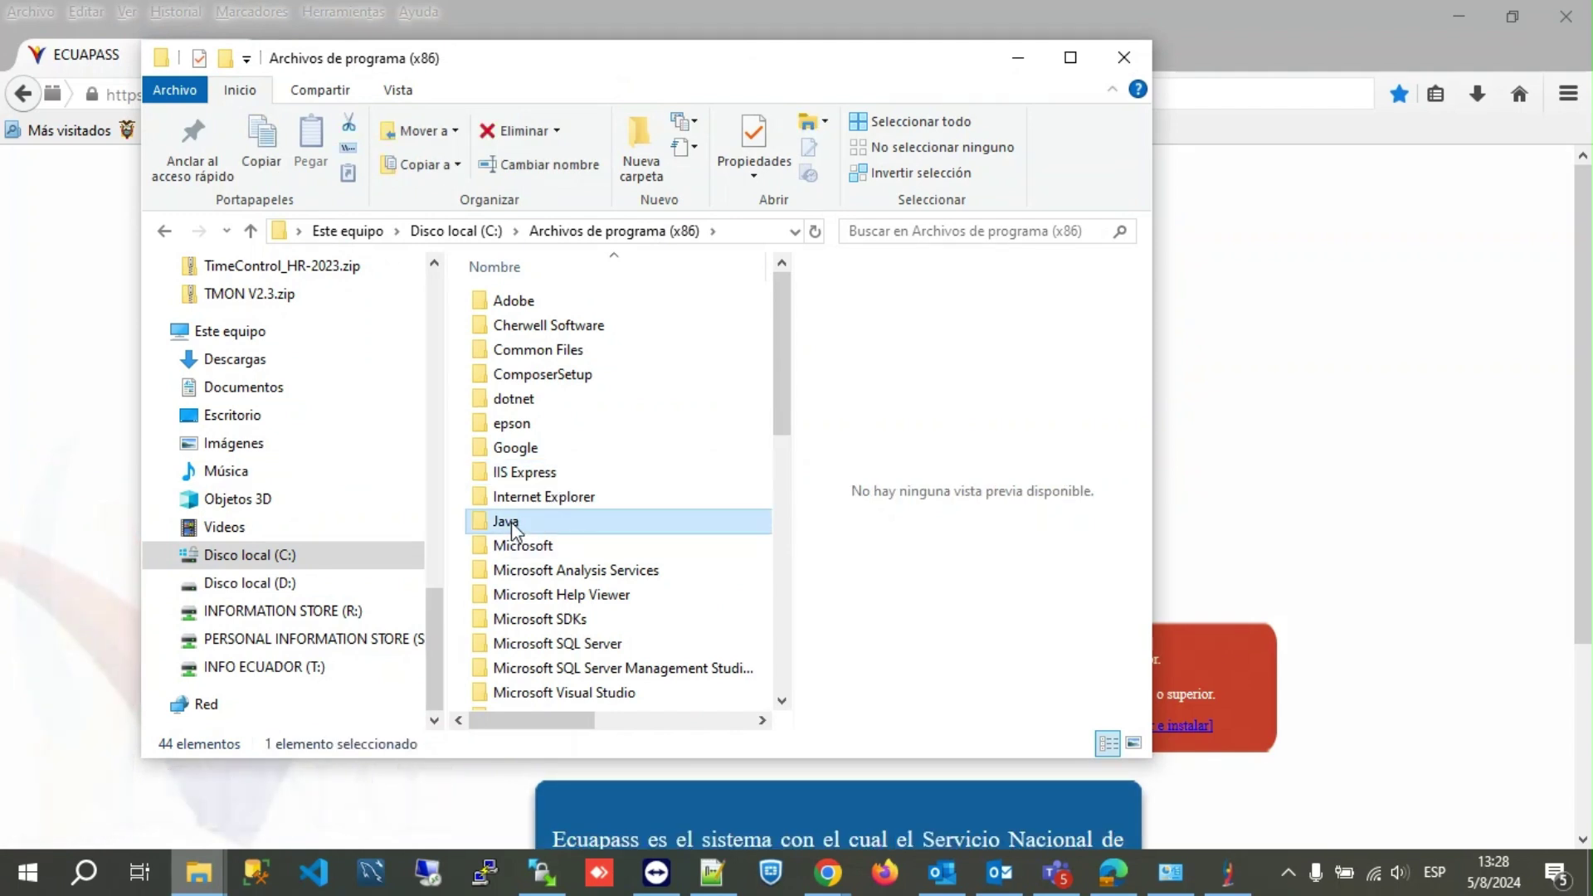
double_click(511, 520)
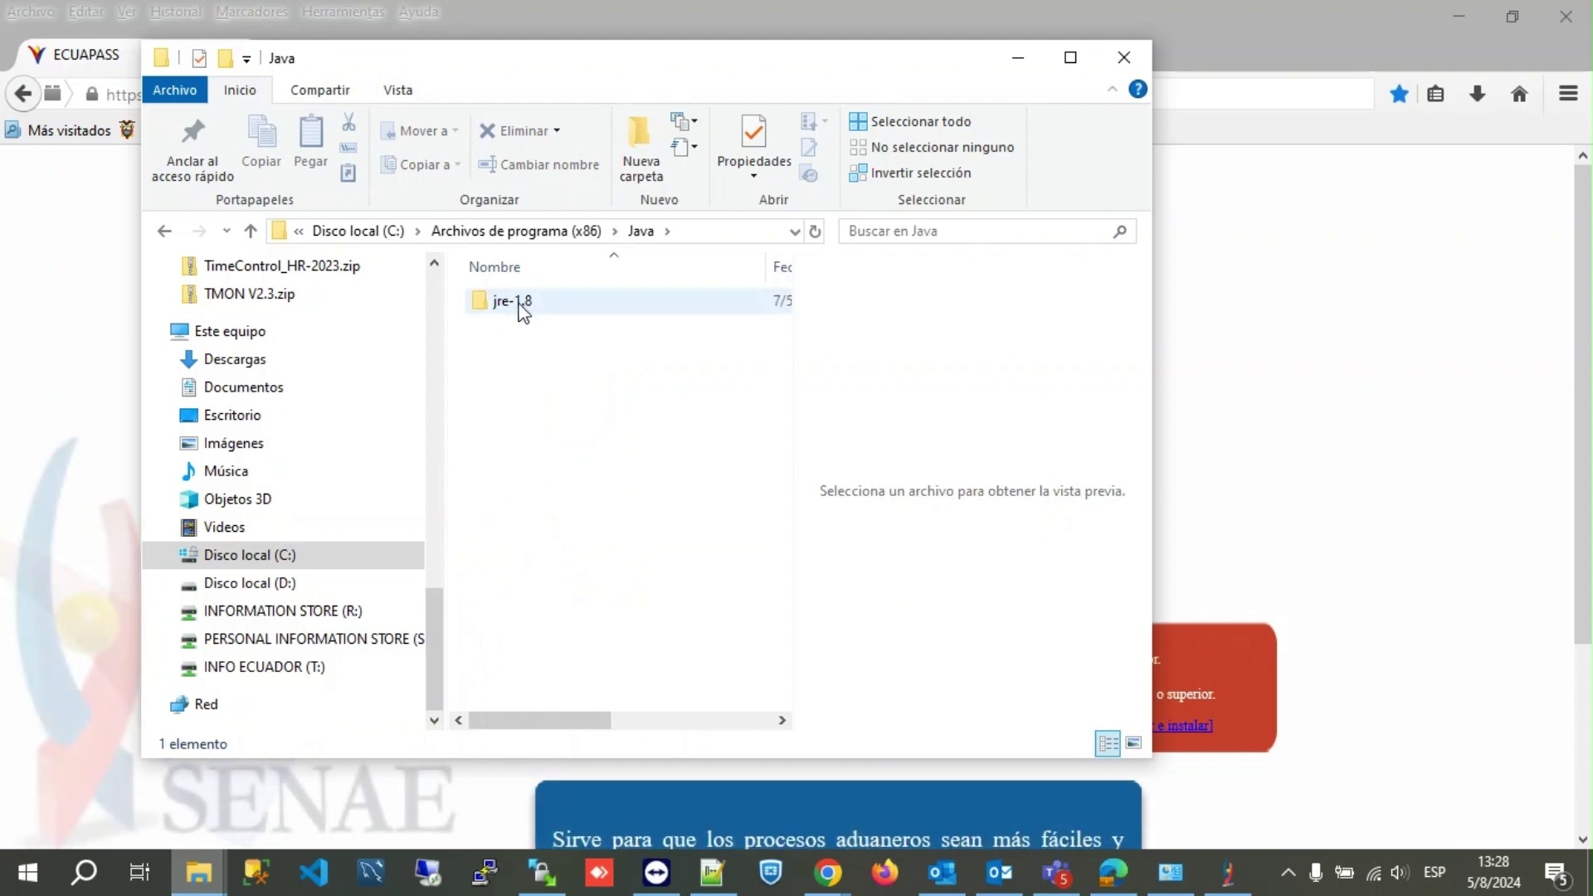
Open the security folder inside jre-1.8\lib.
double_click(523, 303)
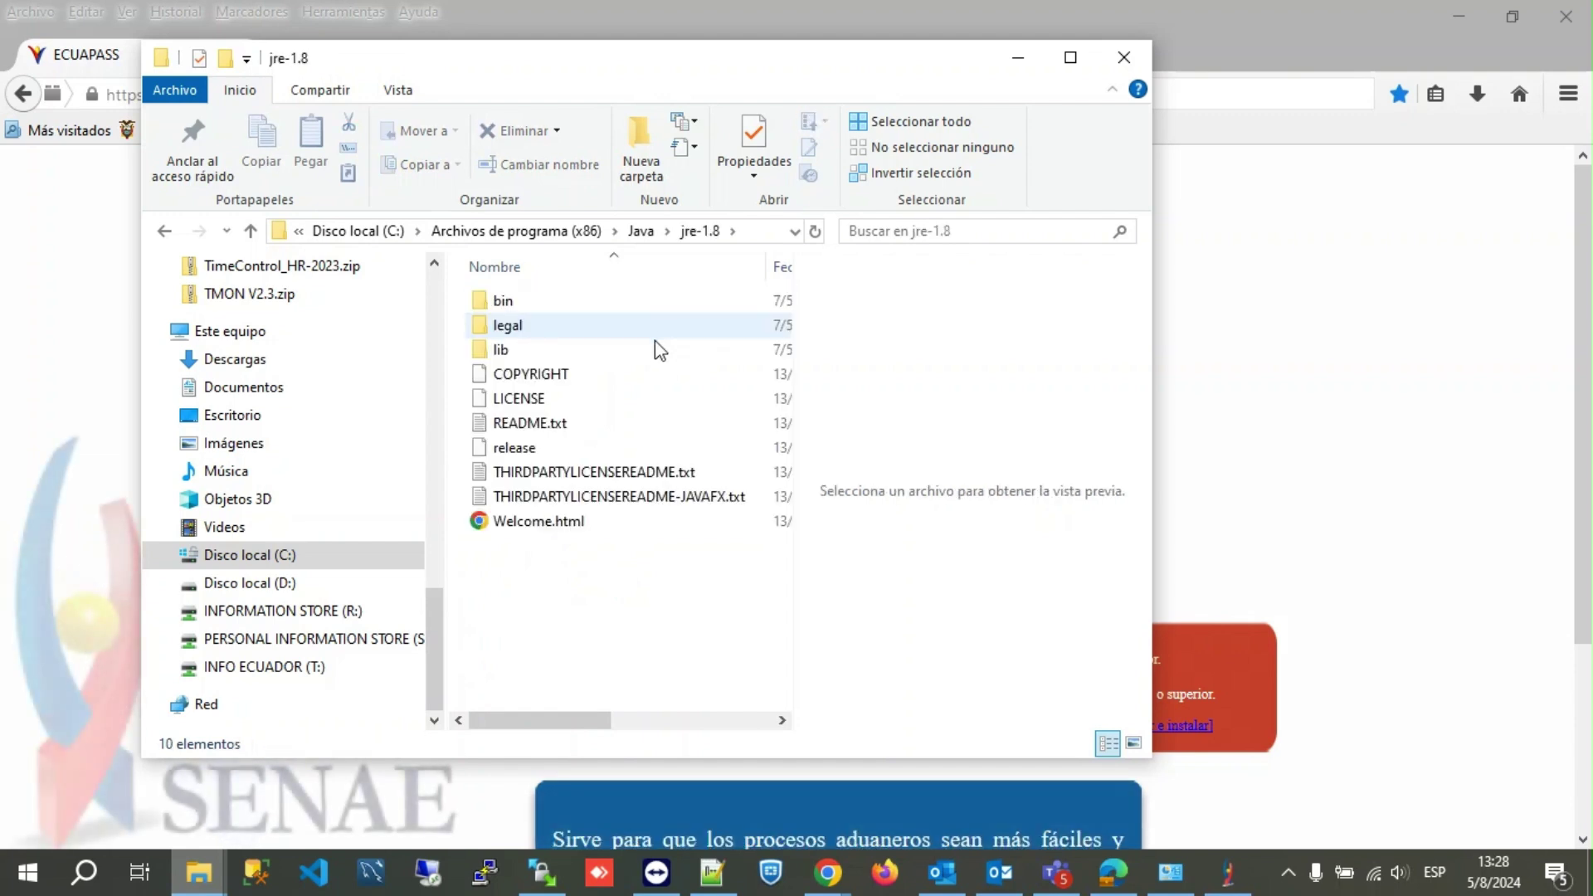
click(505, 350)
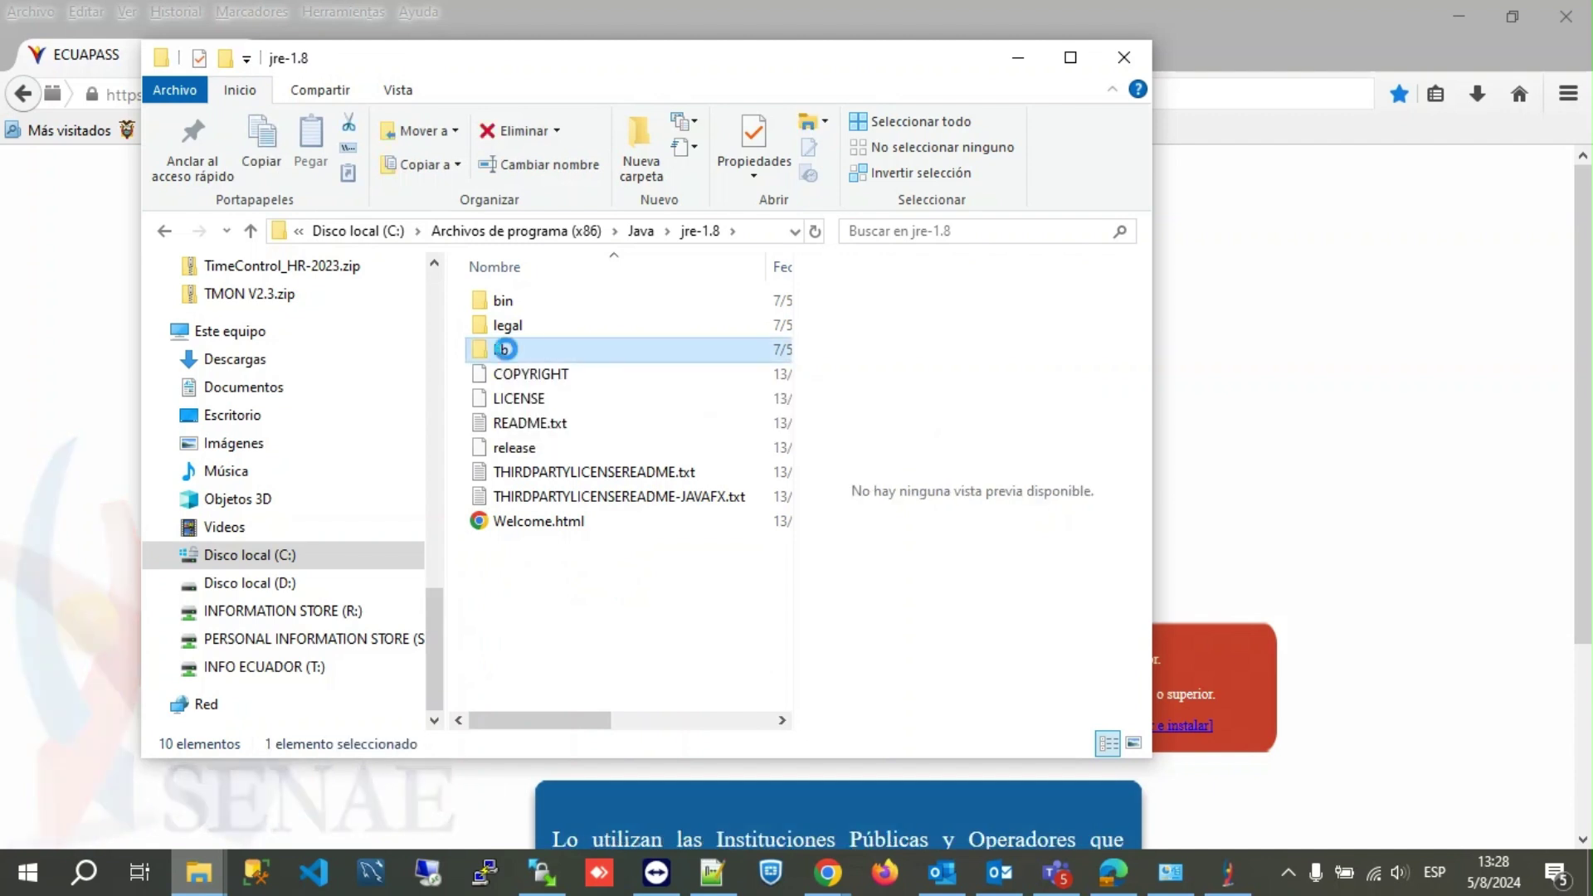
double_click(504, 349)
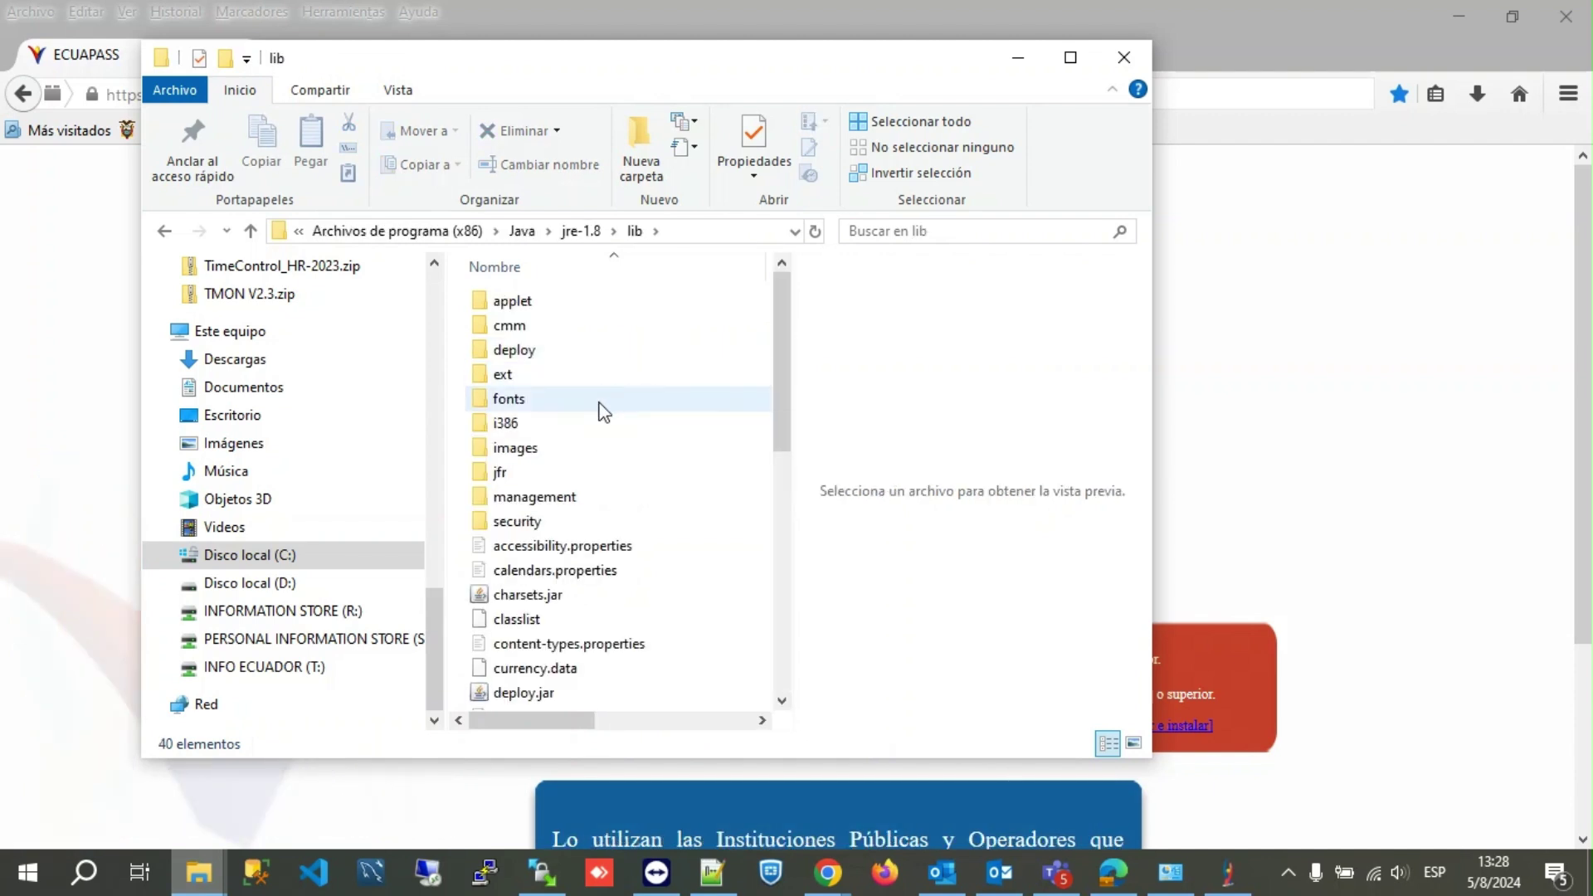
double_click(516, 521)
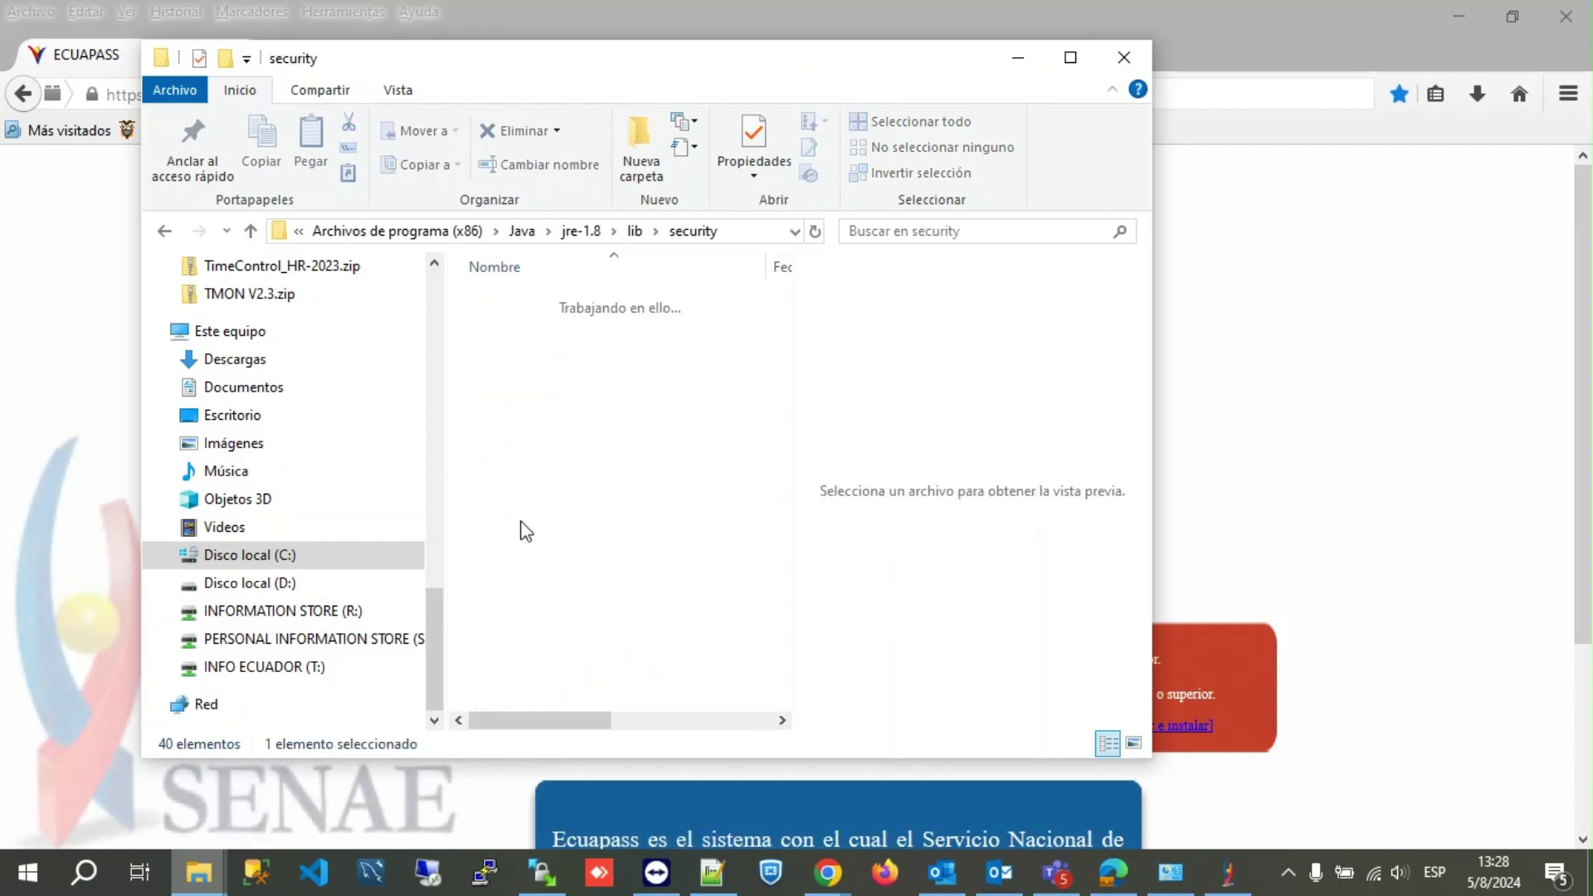
key(alt+Tab)
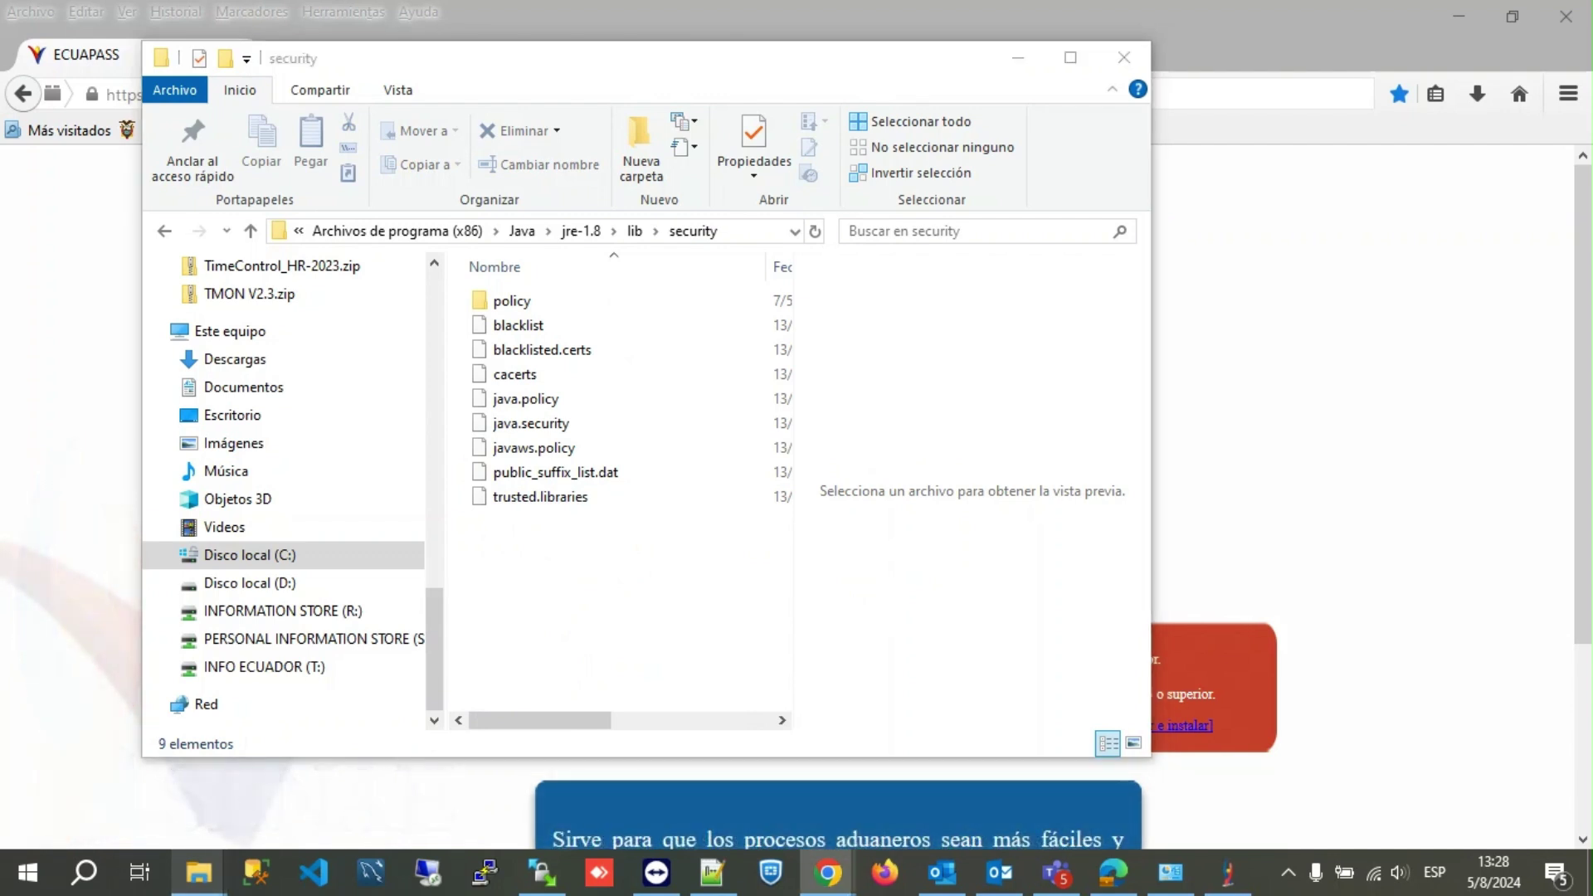
Copy the java.security file from the security folder to the Escritorio folder.
click(523, 427)
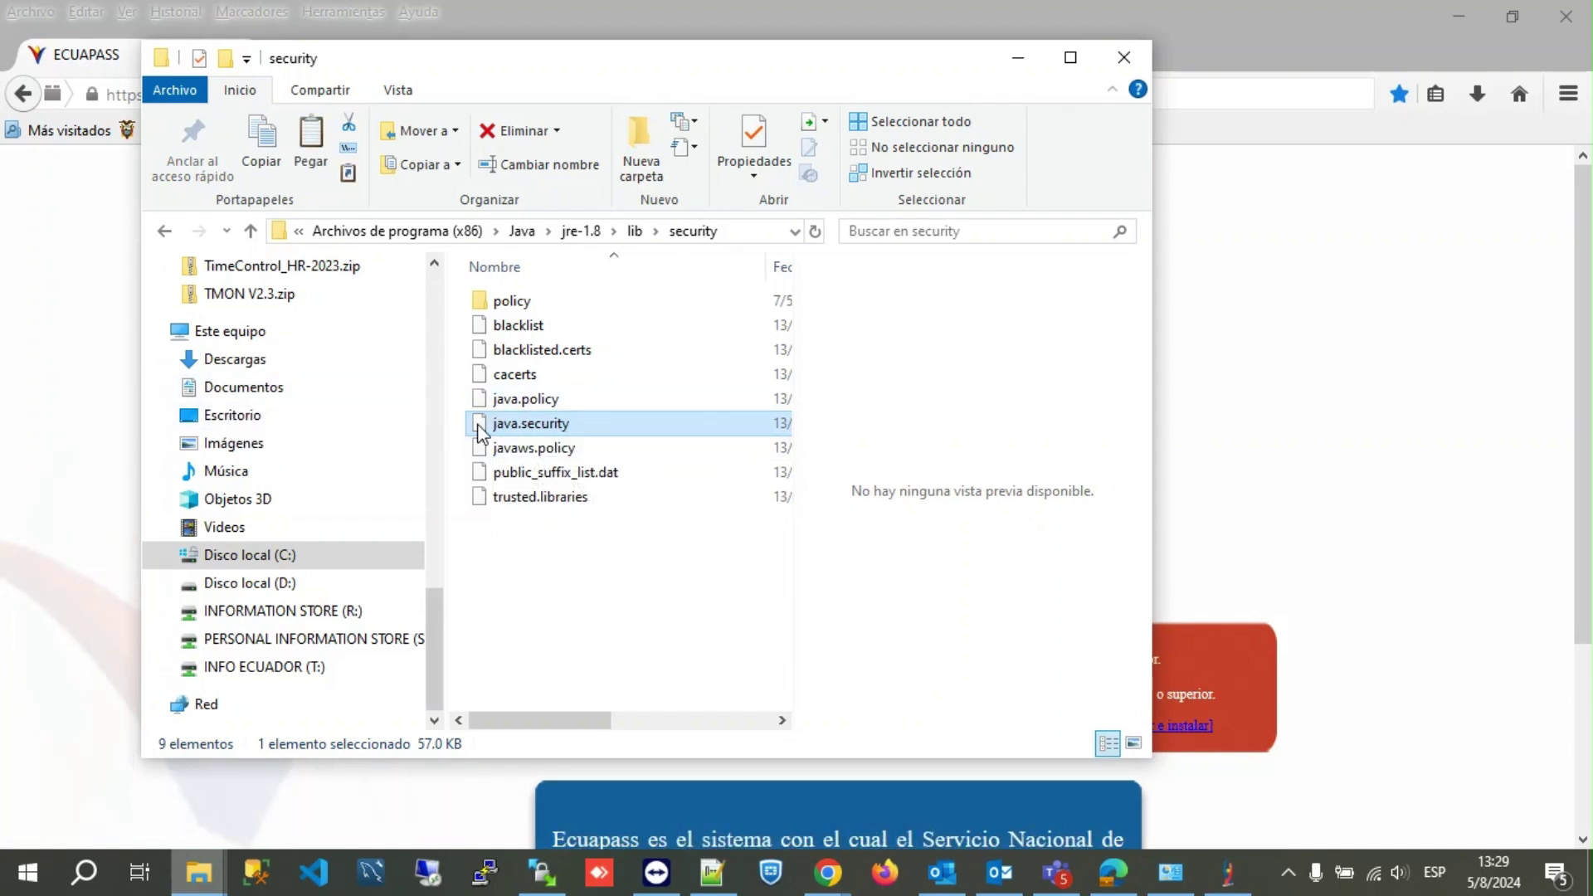
click(238, 421)
click(619, 625)
key(ctrl+v)
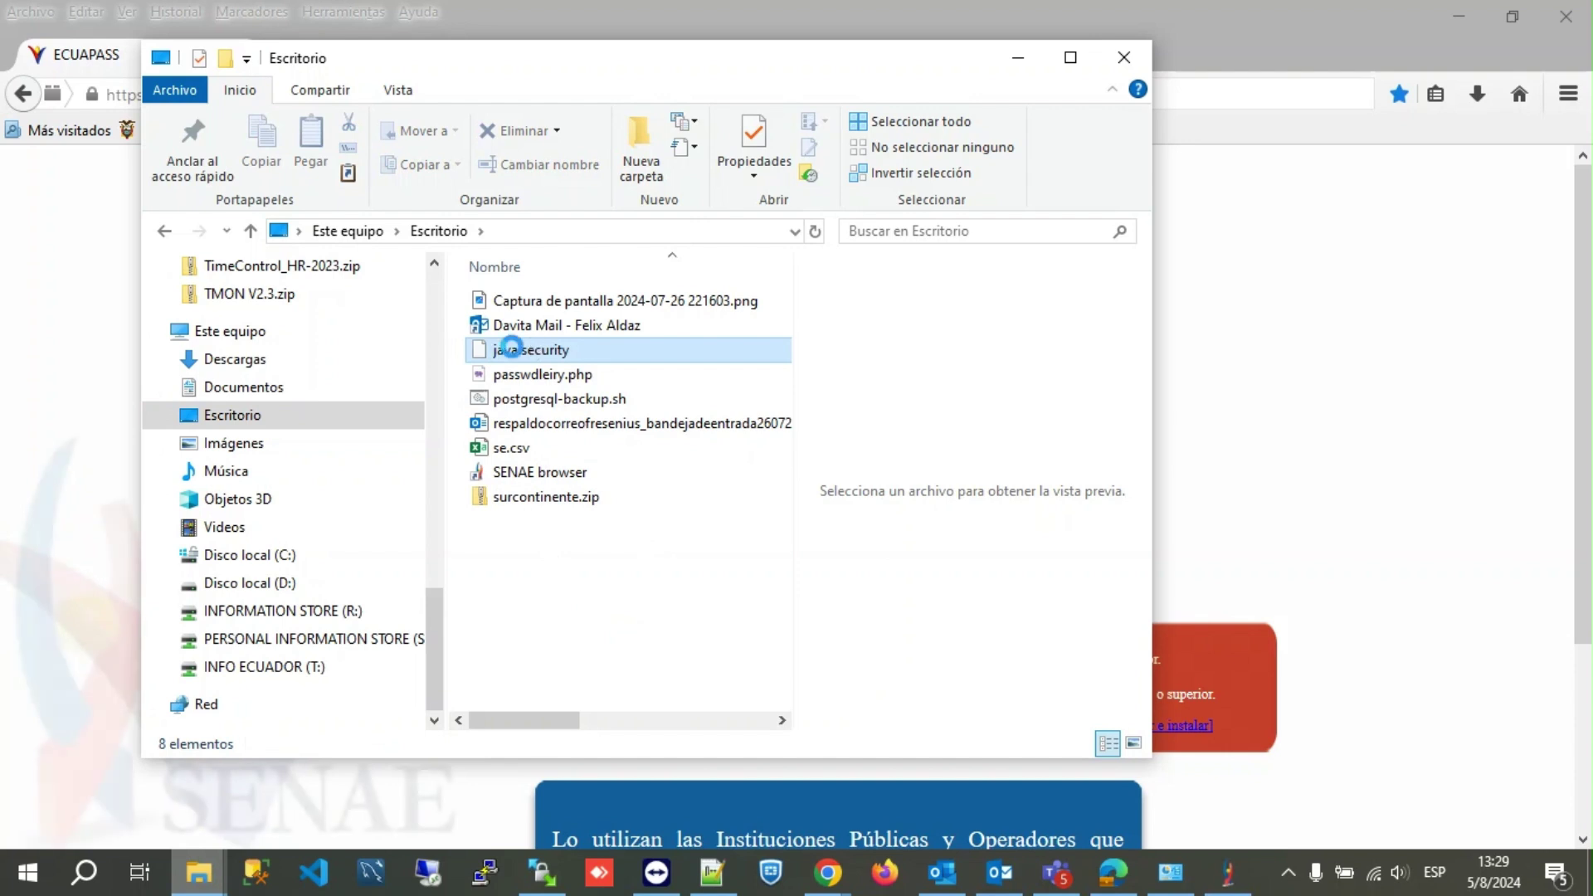
Open the java.security copy in Escritorio with Bloc de notas.
right_click(531, 355)
click(498, 355)
right_click(497, 352)
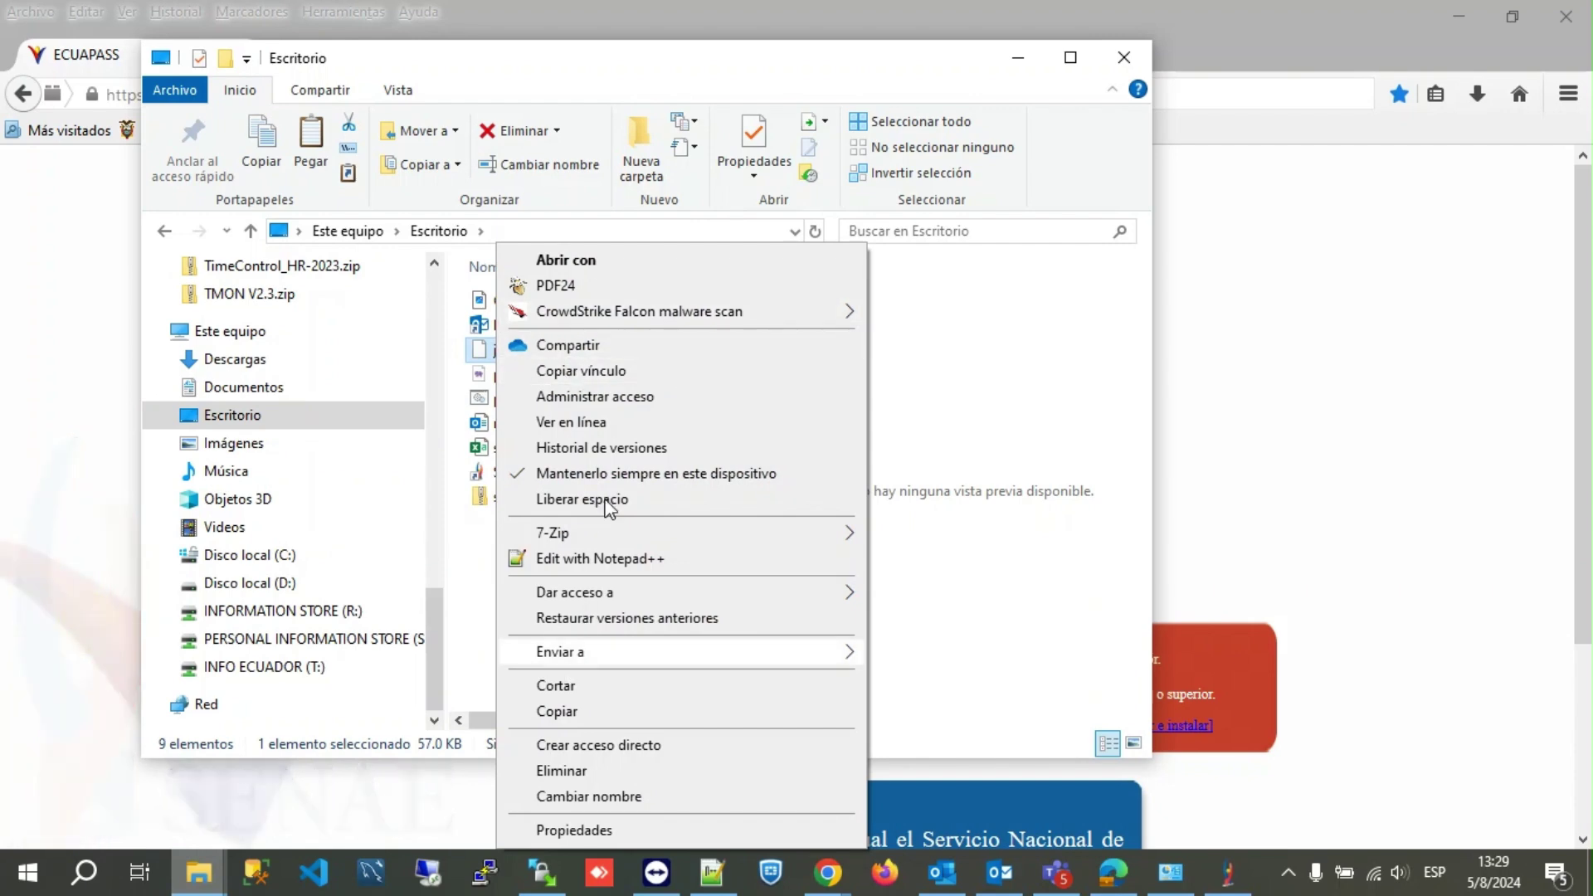
click(633, 262)
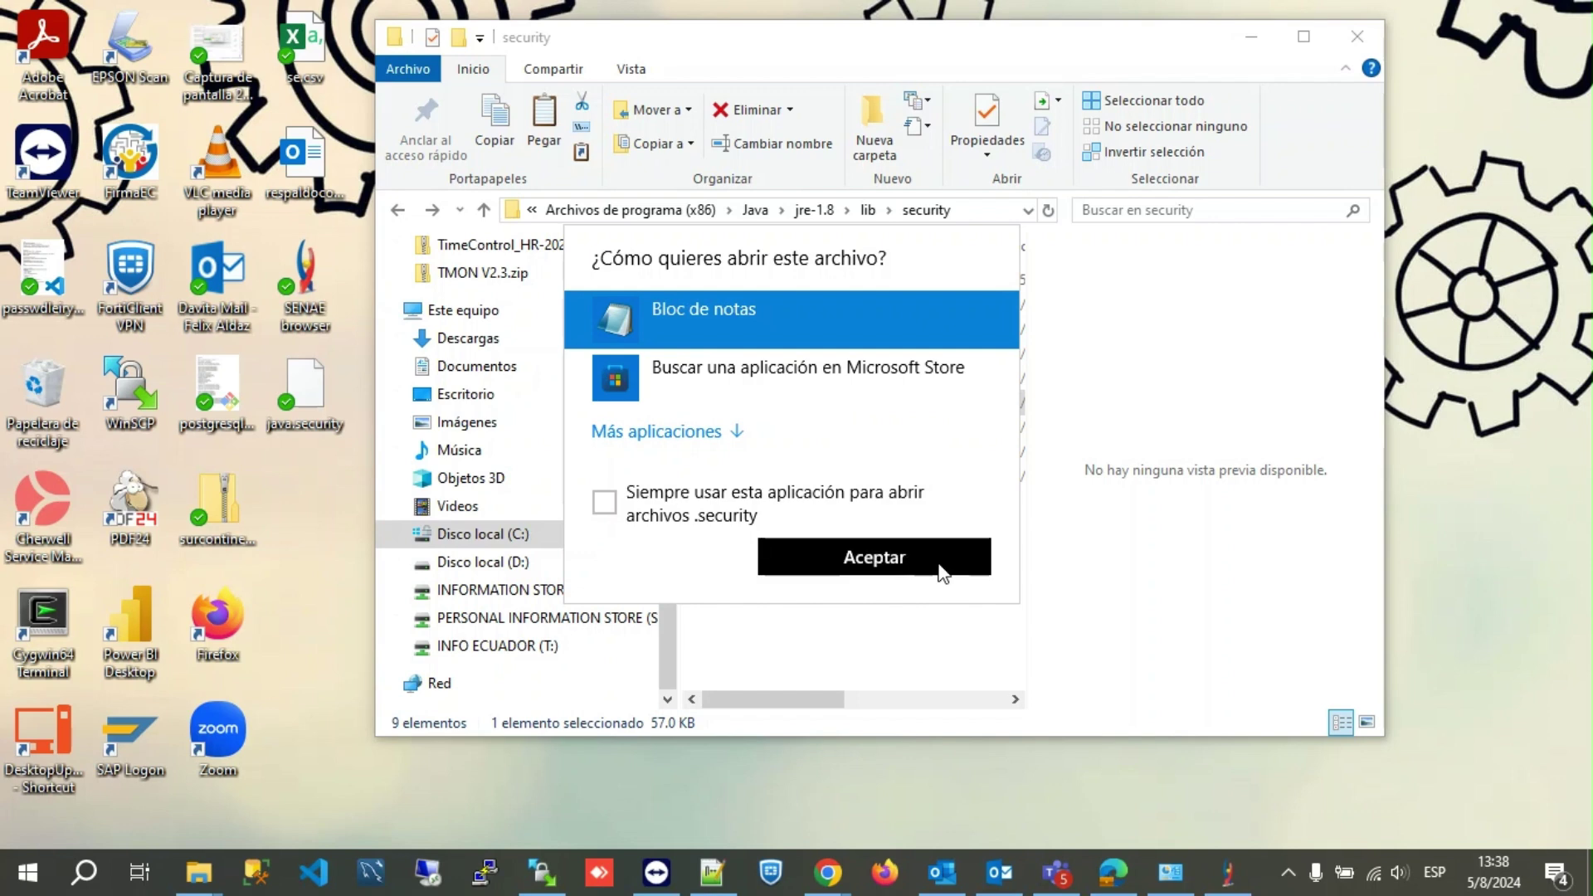
click(942, 571)
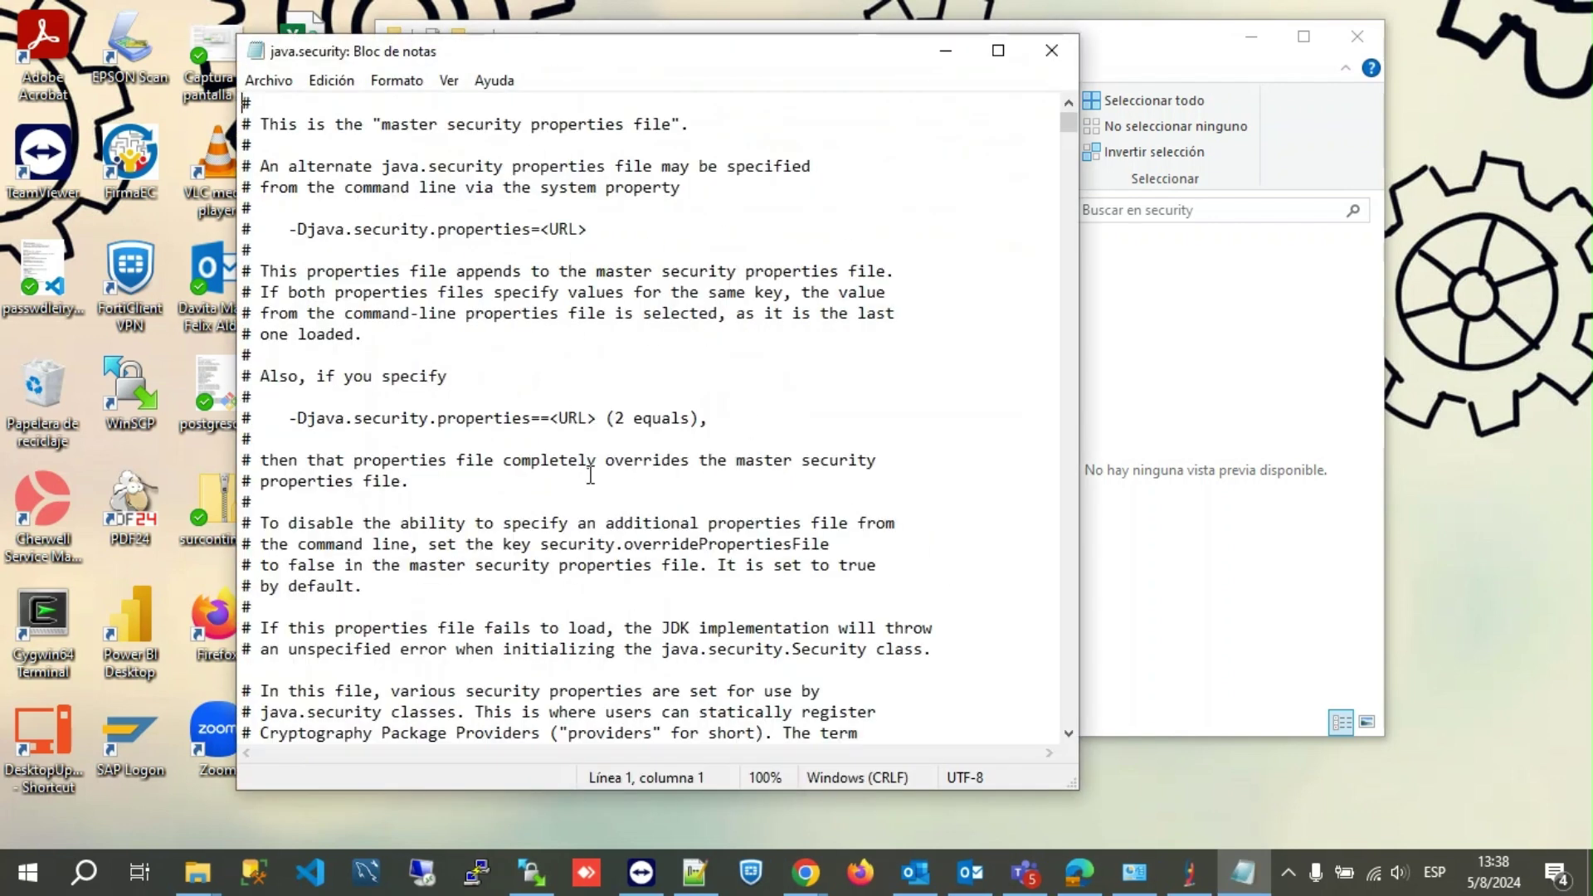
Find the active jdk.certpath.disabledAlgorithms entry by searching for jdk.certpath, and delete everything in it after "EC keySize < 224".
scroll(734, 438, down, 5)
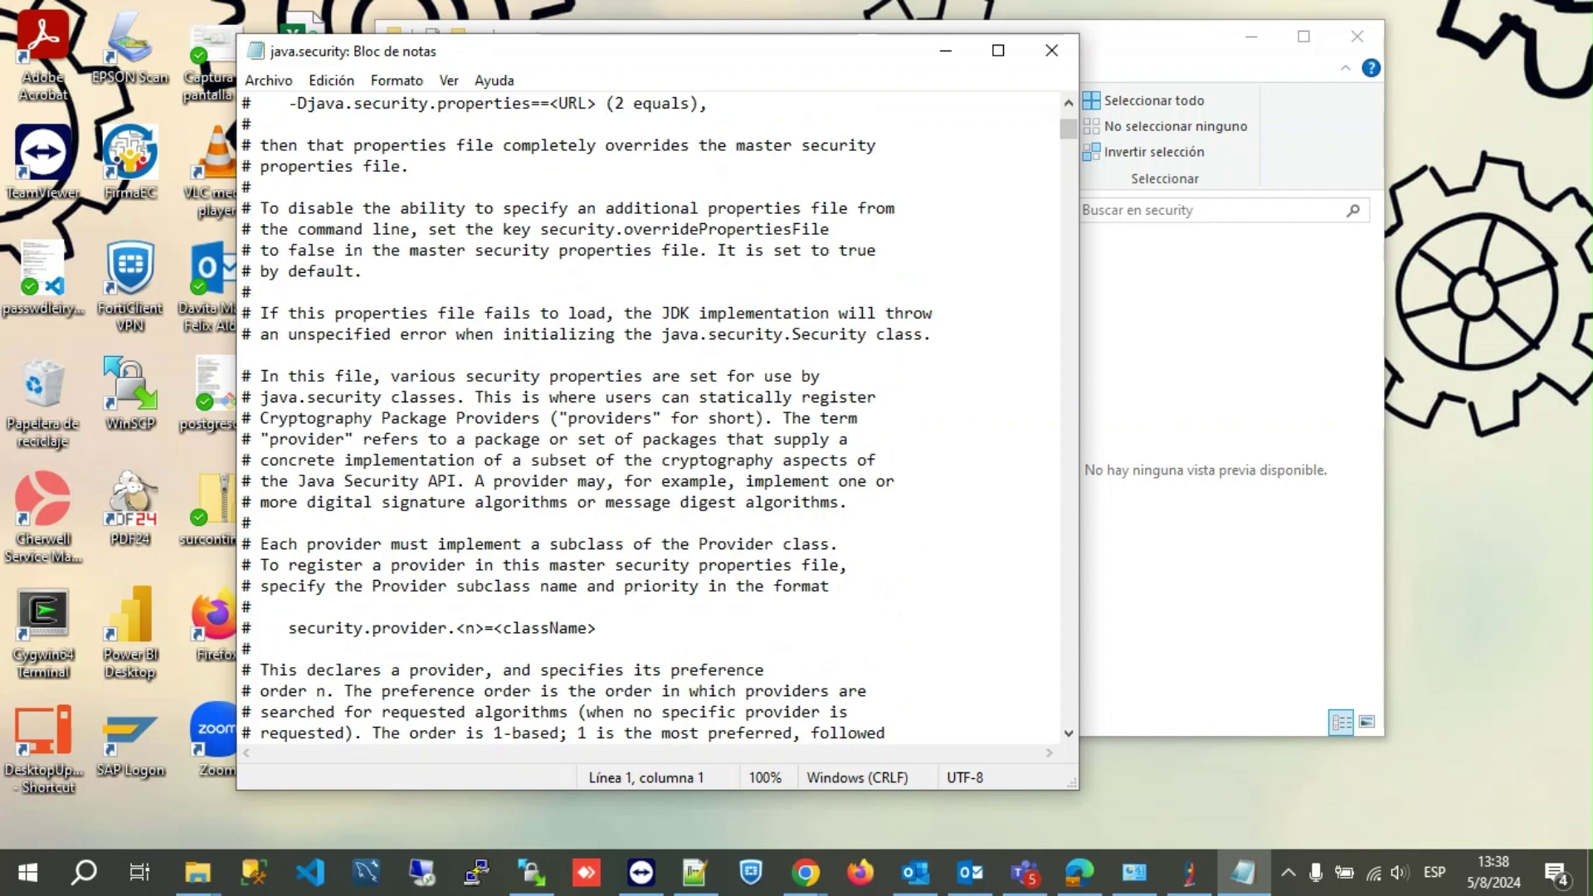
click(614, 432)
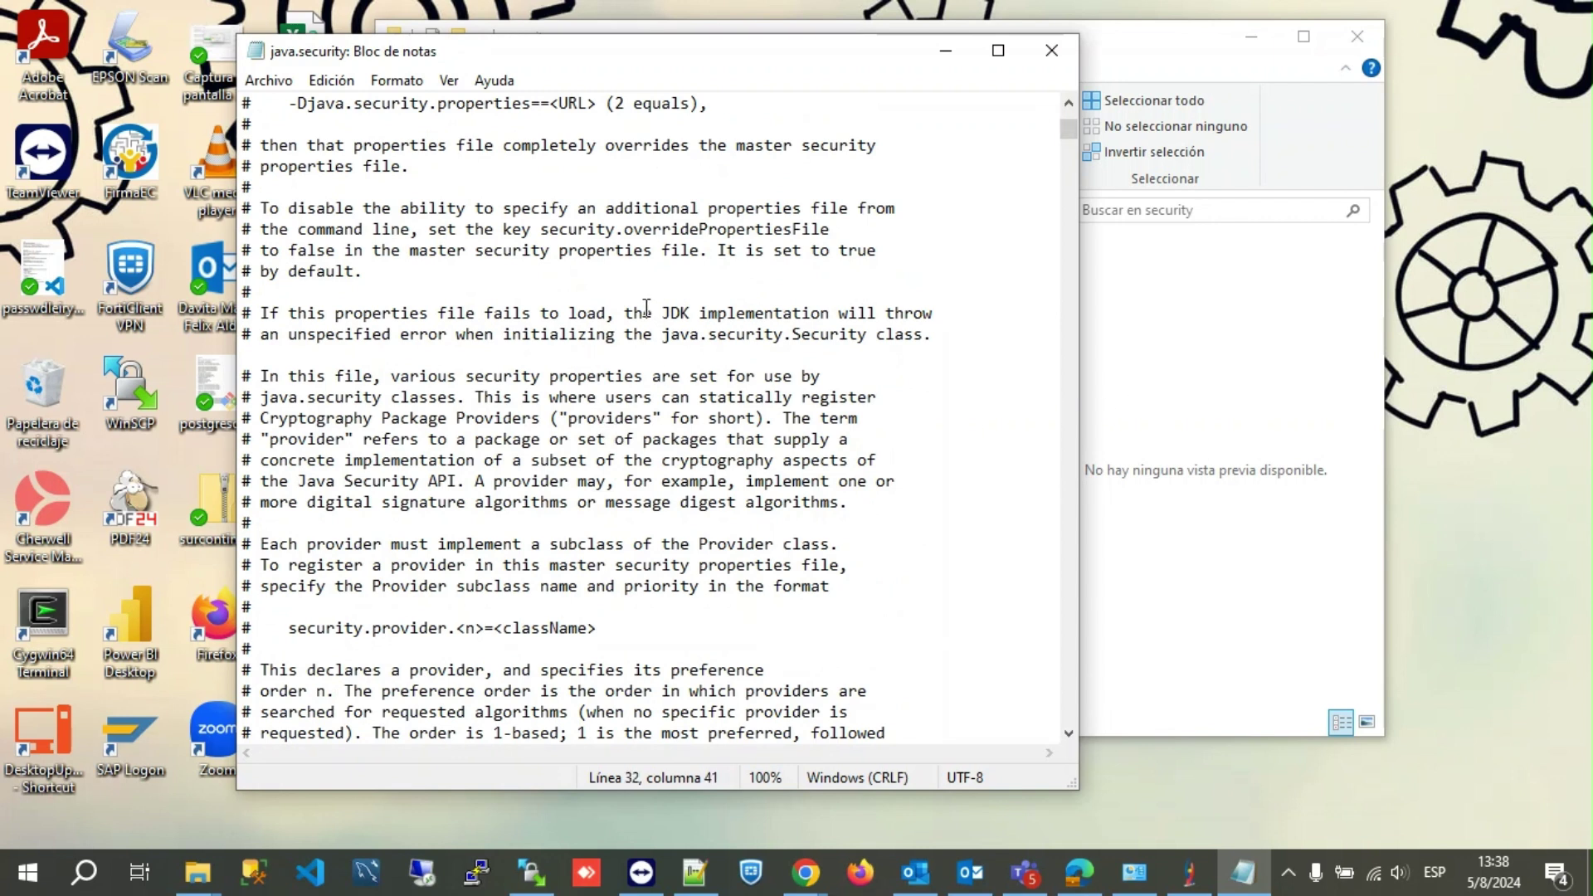
key(ctrl+f)
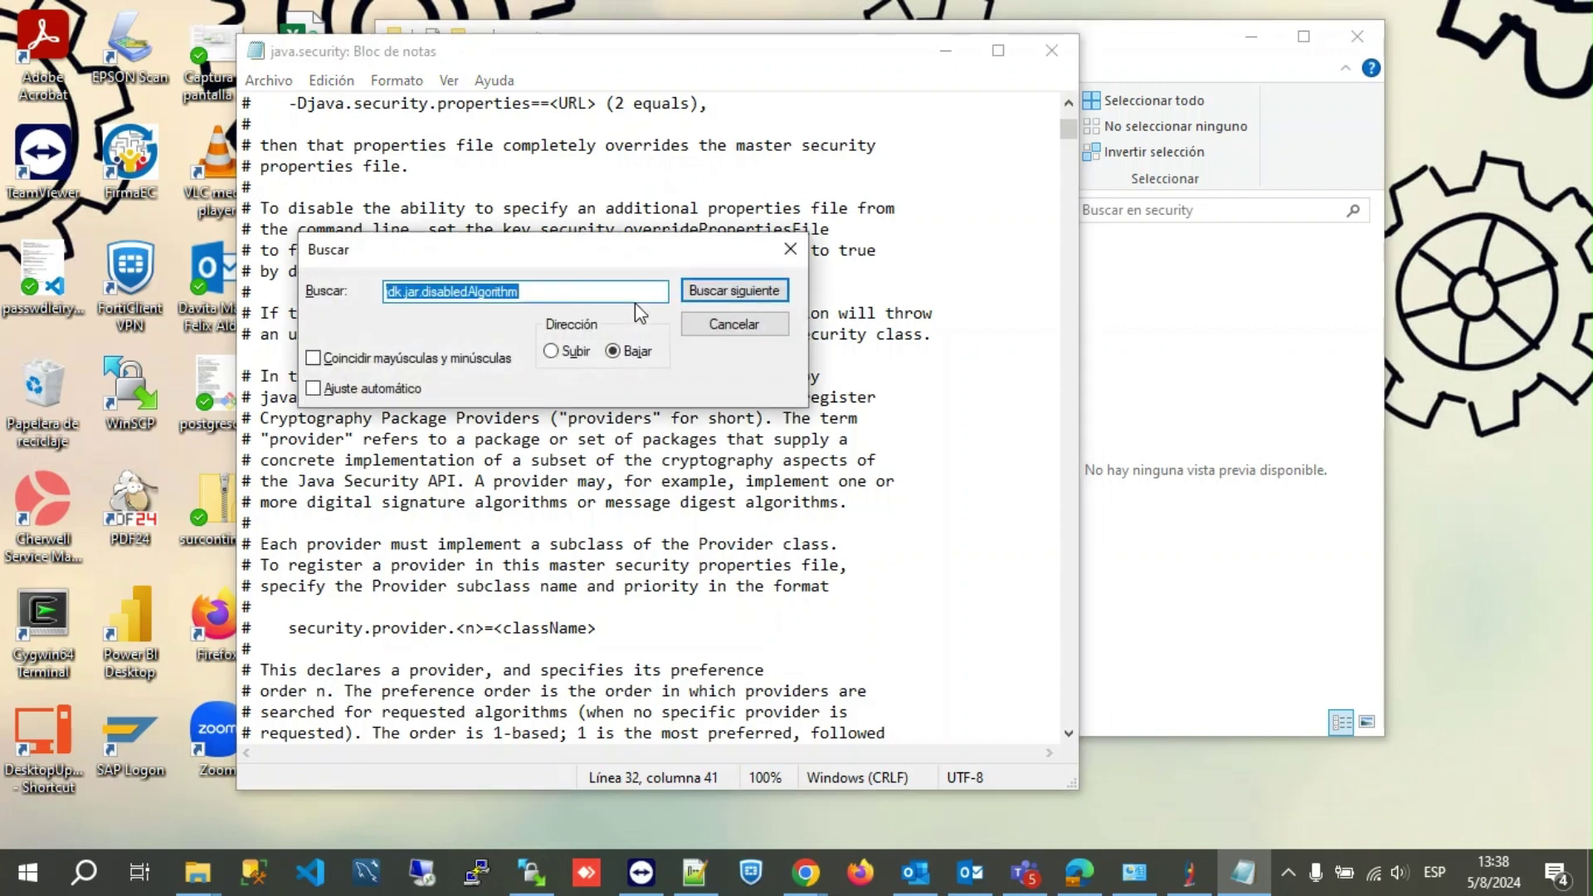
text(jd)
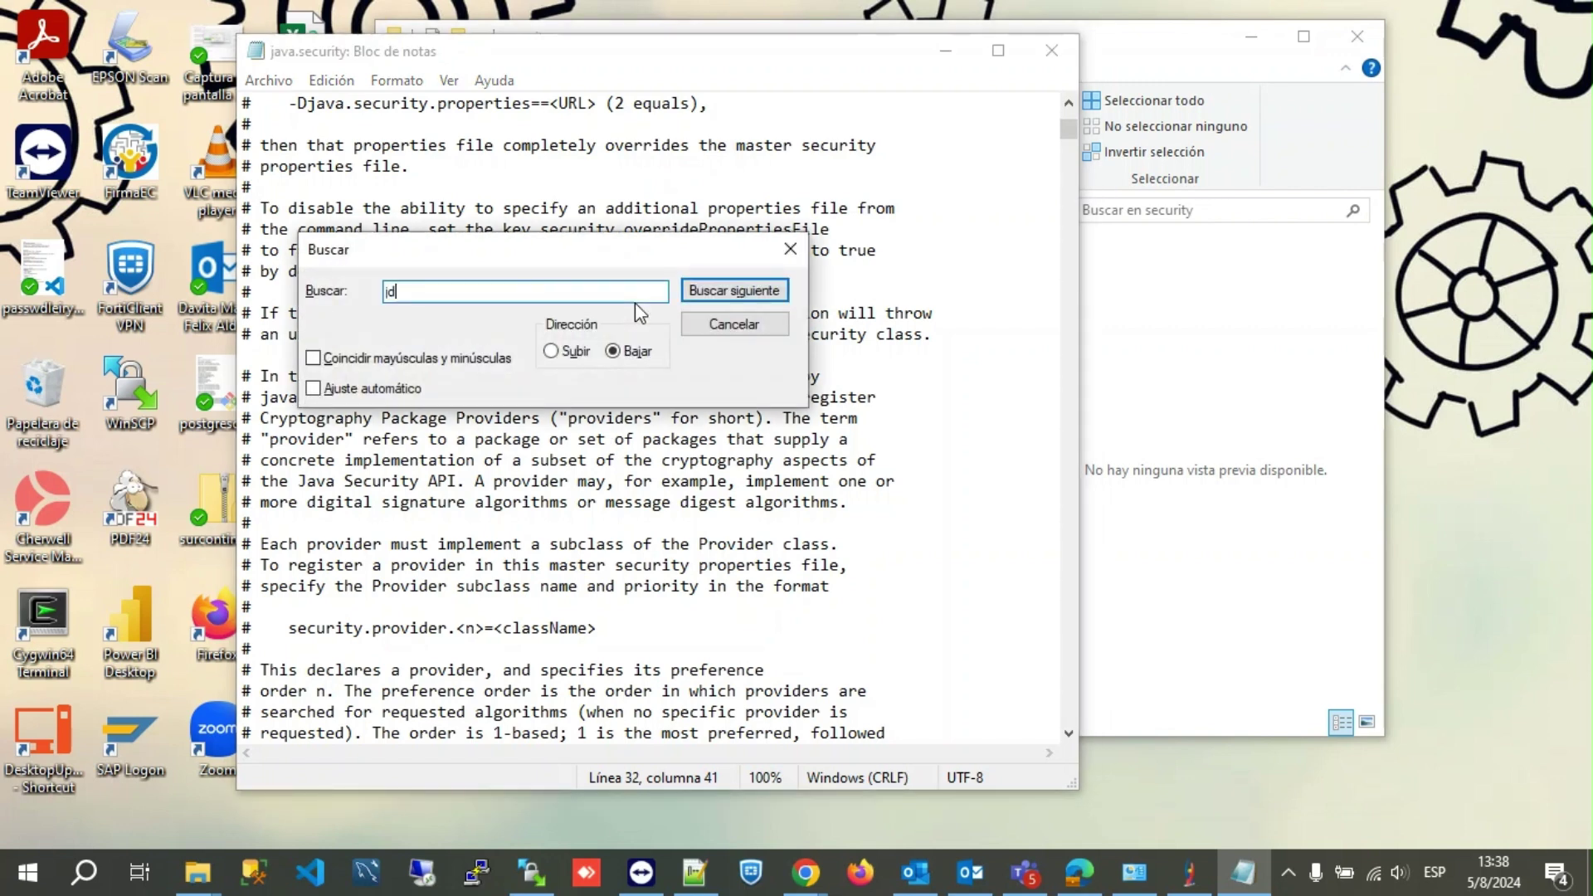
text(k.certpath)
key(Return)
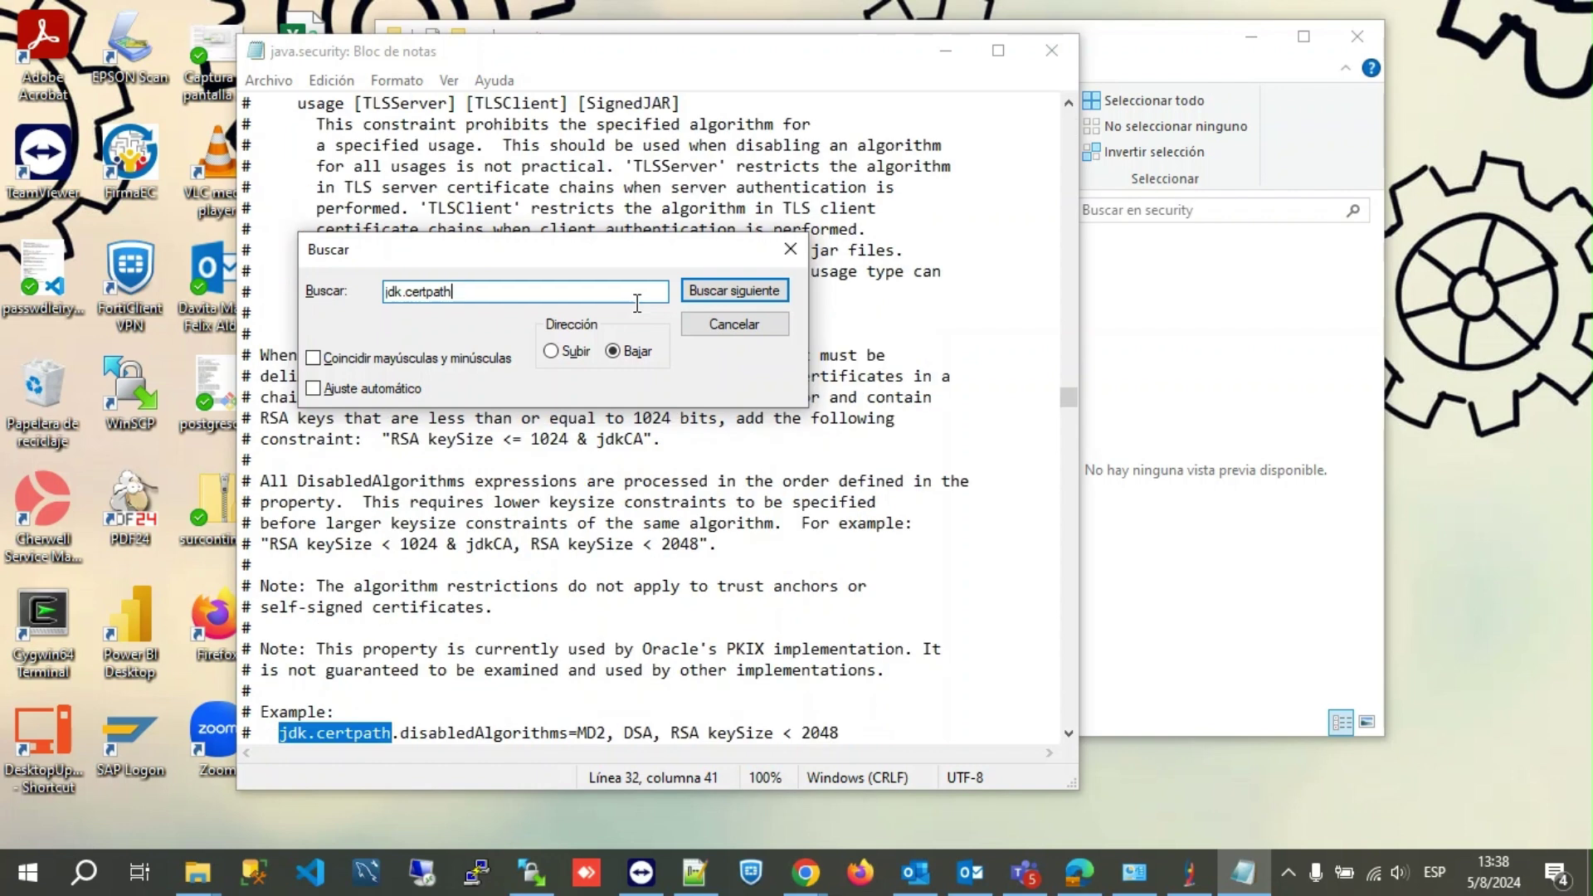
key(Return)
scroll(788, 531, down, 2)
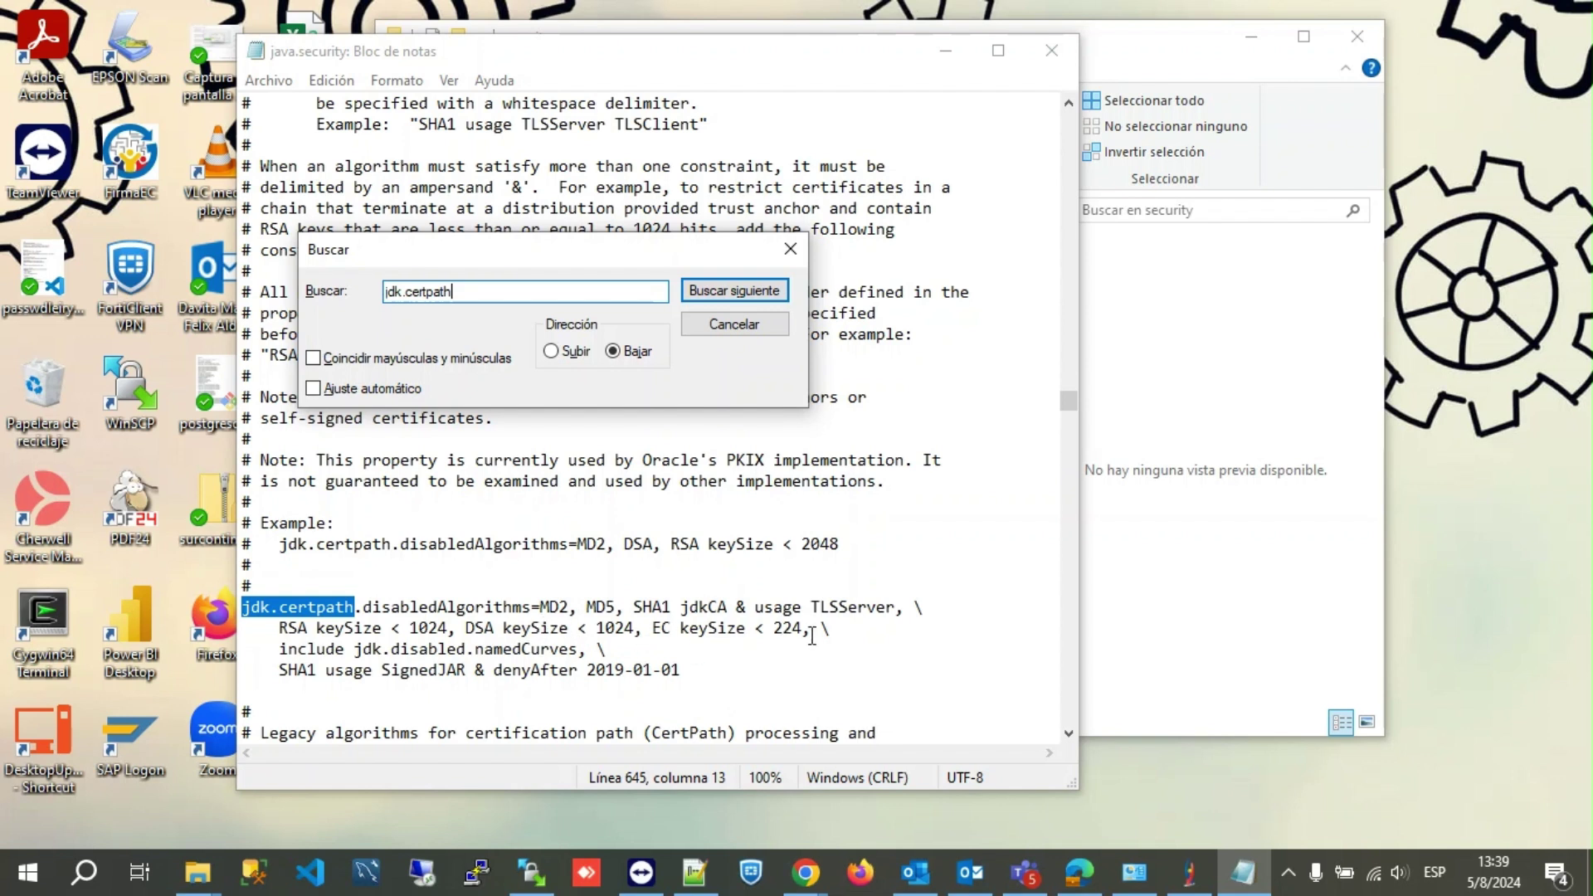
drag(805, 630, 682, 669)
key(Delete)
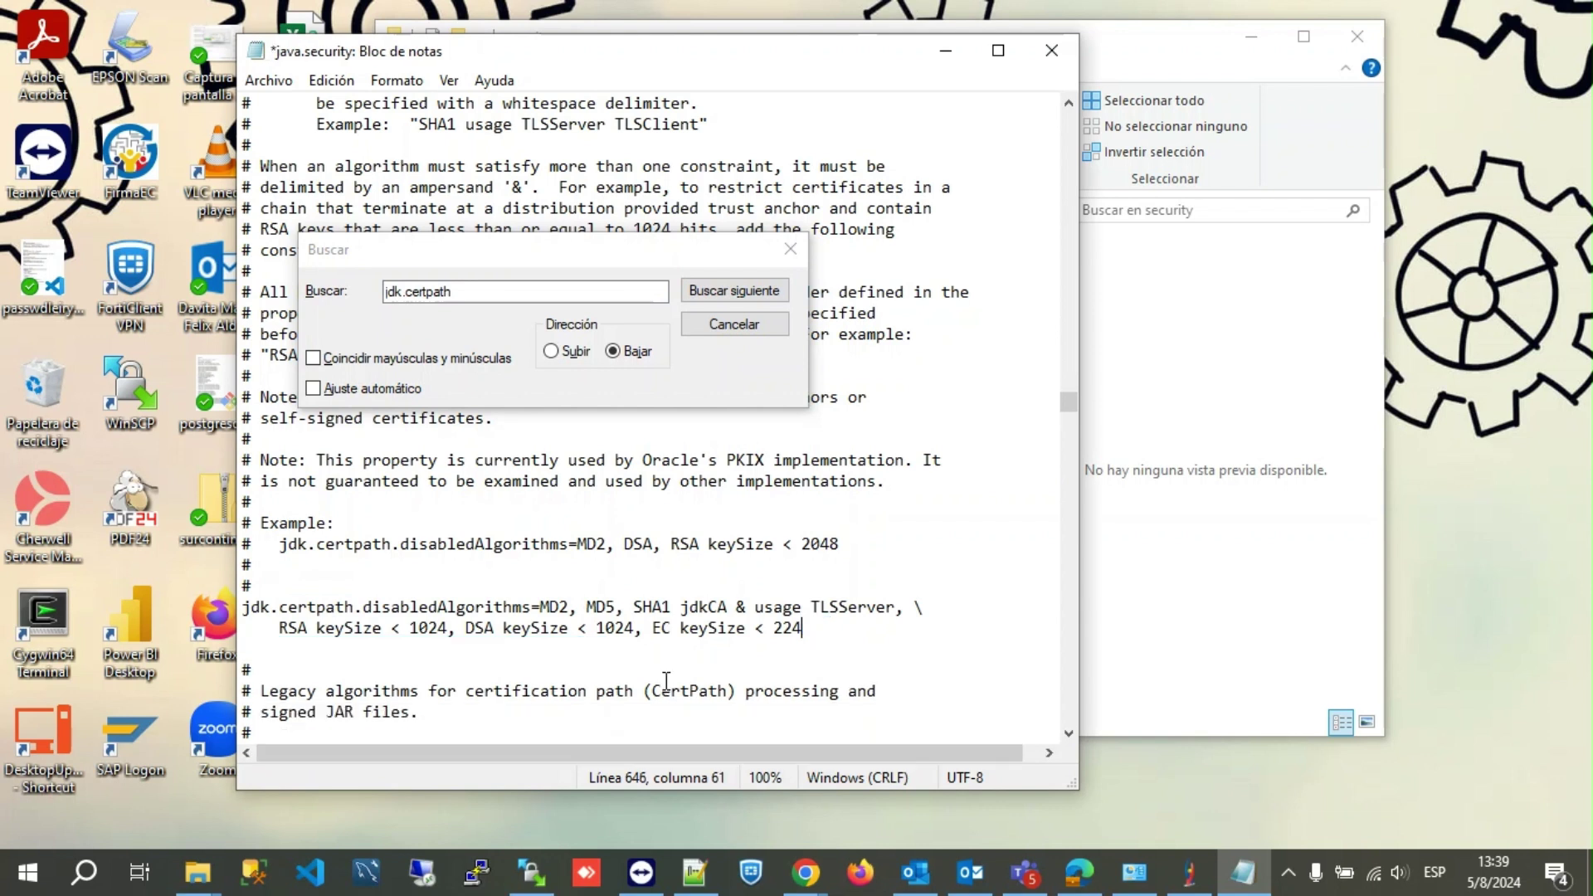
drag(821, 624, 237, 604)
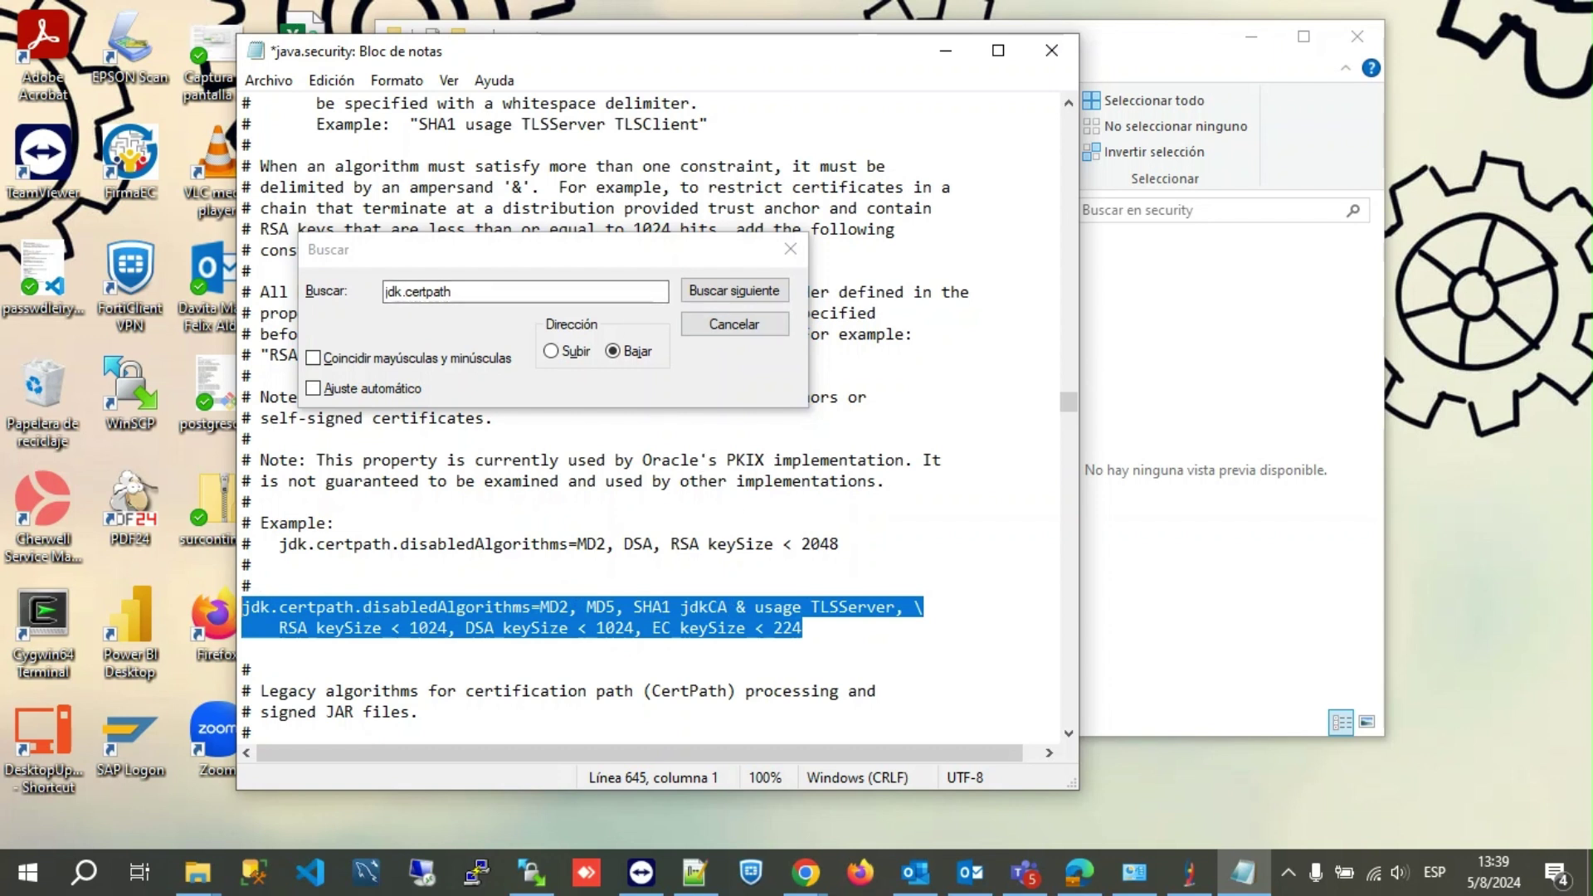
Find the jdk.jar.disabledAlgorithms entry by searching for jdk.jar, delete everything in it after "DSA keySize < 1024", and close the search.
drag(453, 292, 414, 301)
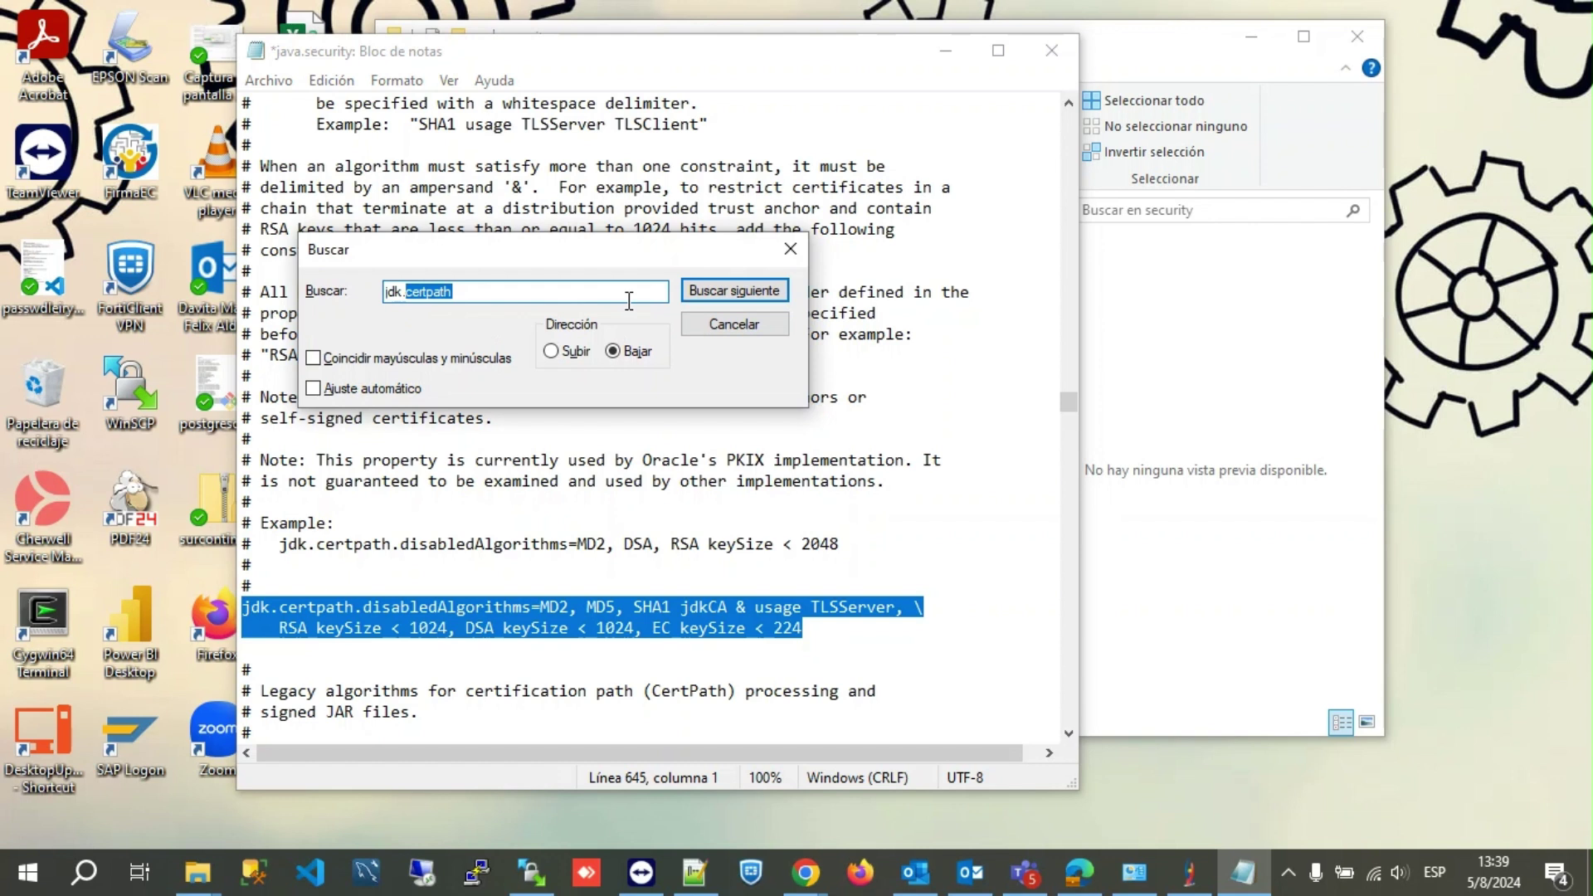
key(BackSpace)
text(ja)
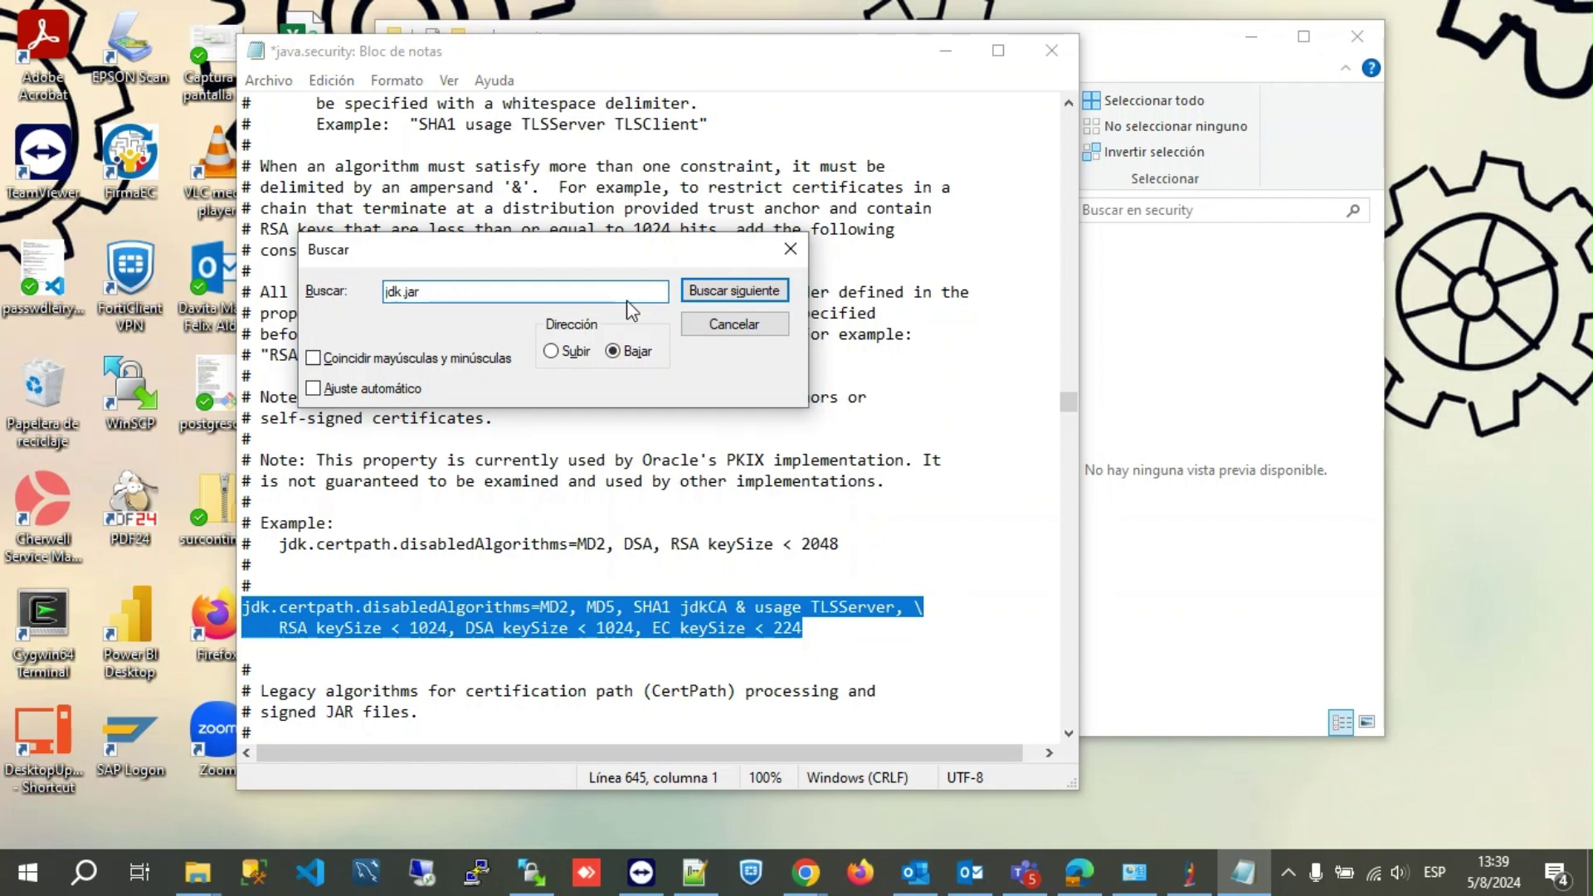
text(r)
key(Return)
key(Return)
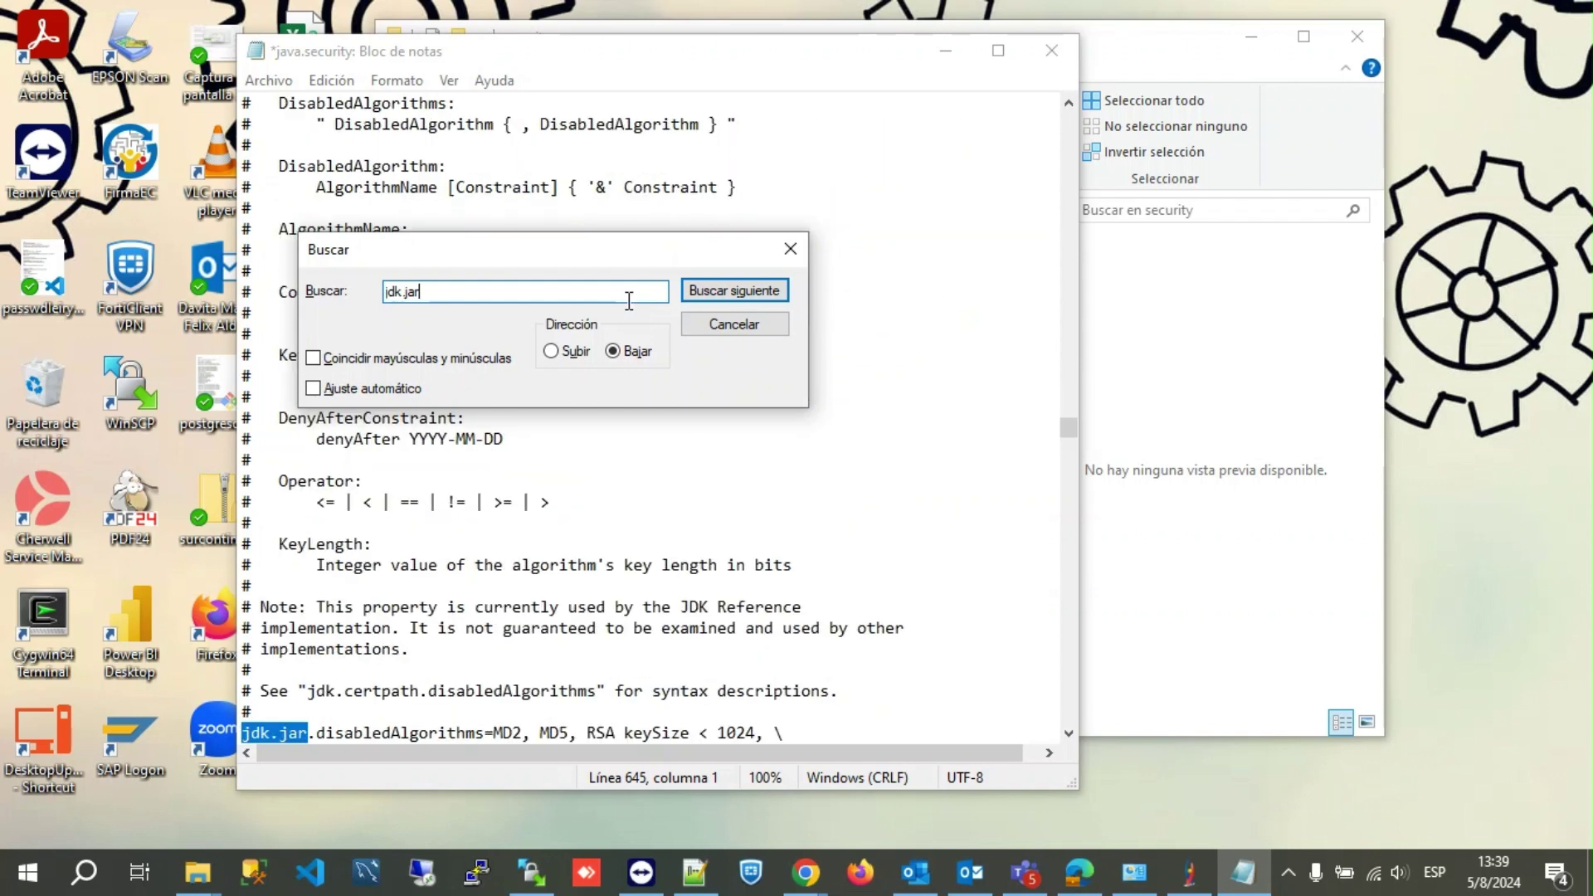
scroll(482, 622, down, 2)
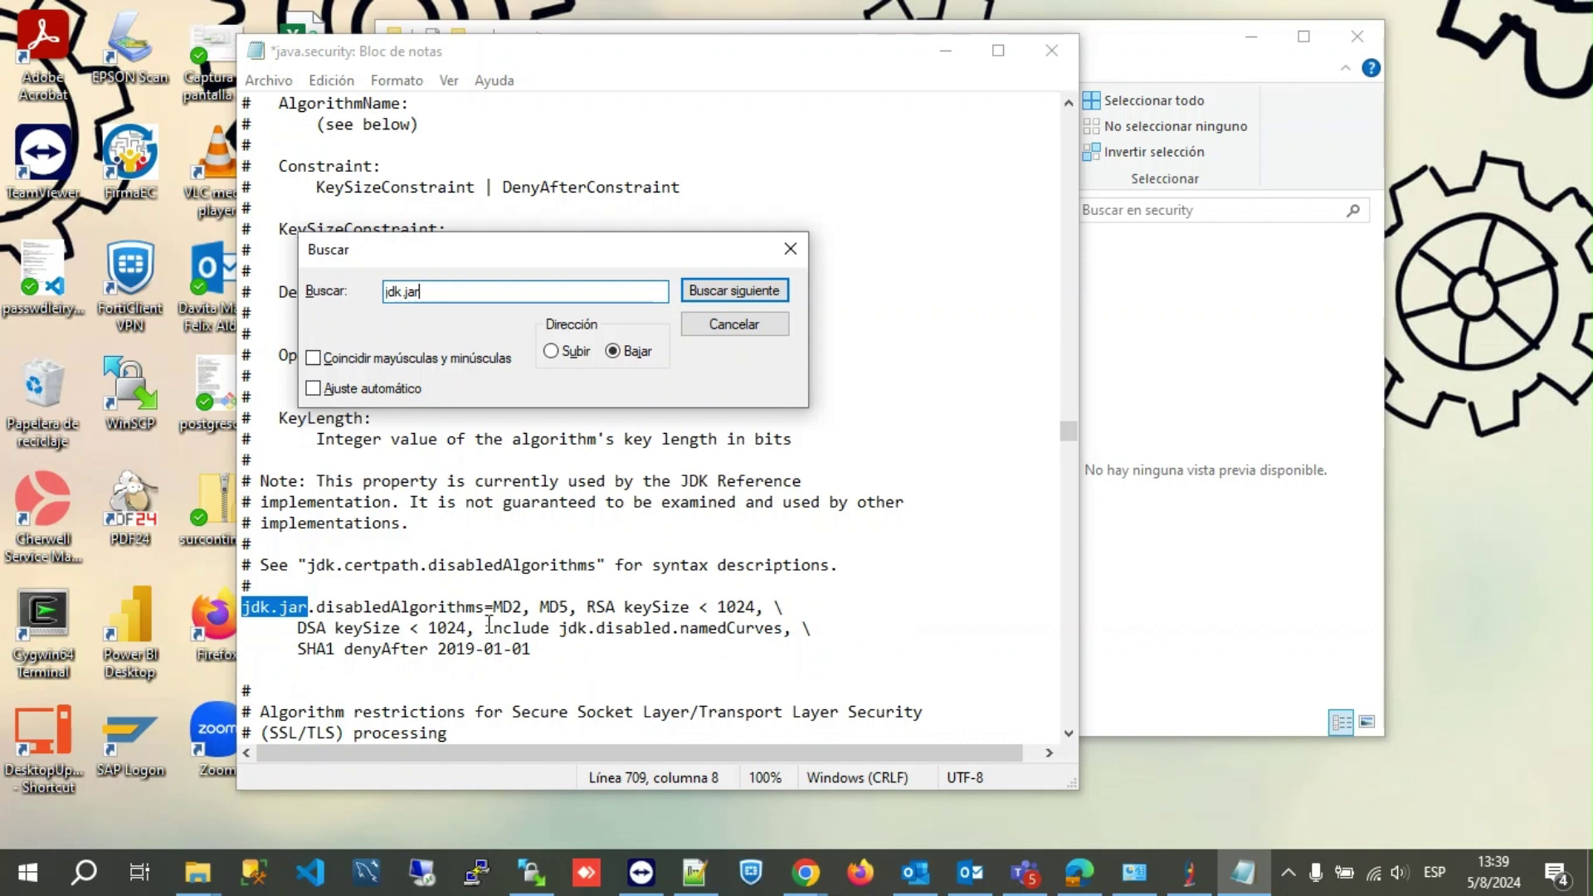
drag(471, 630, 533, 648)
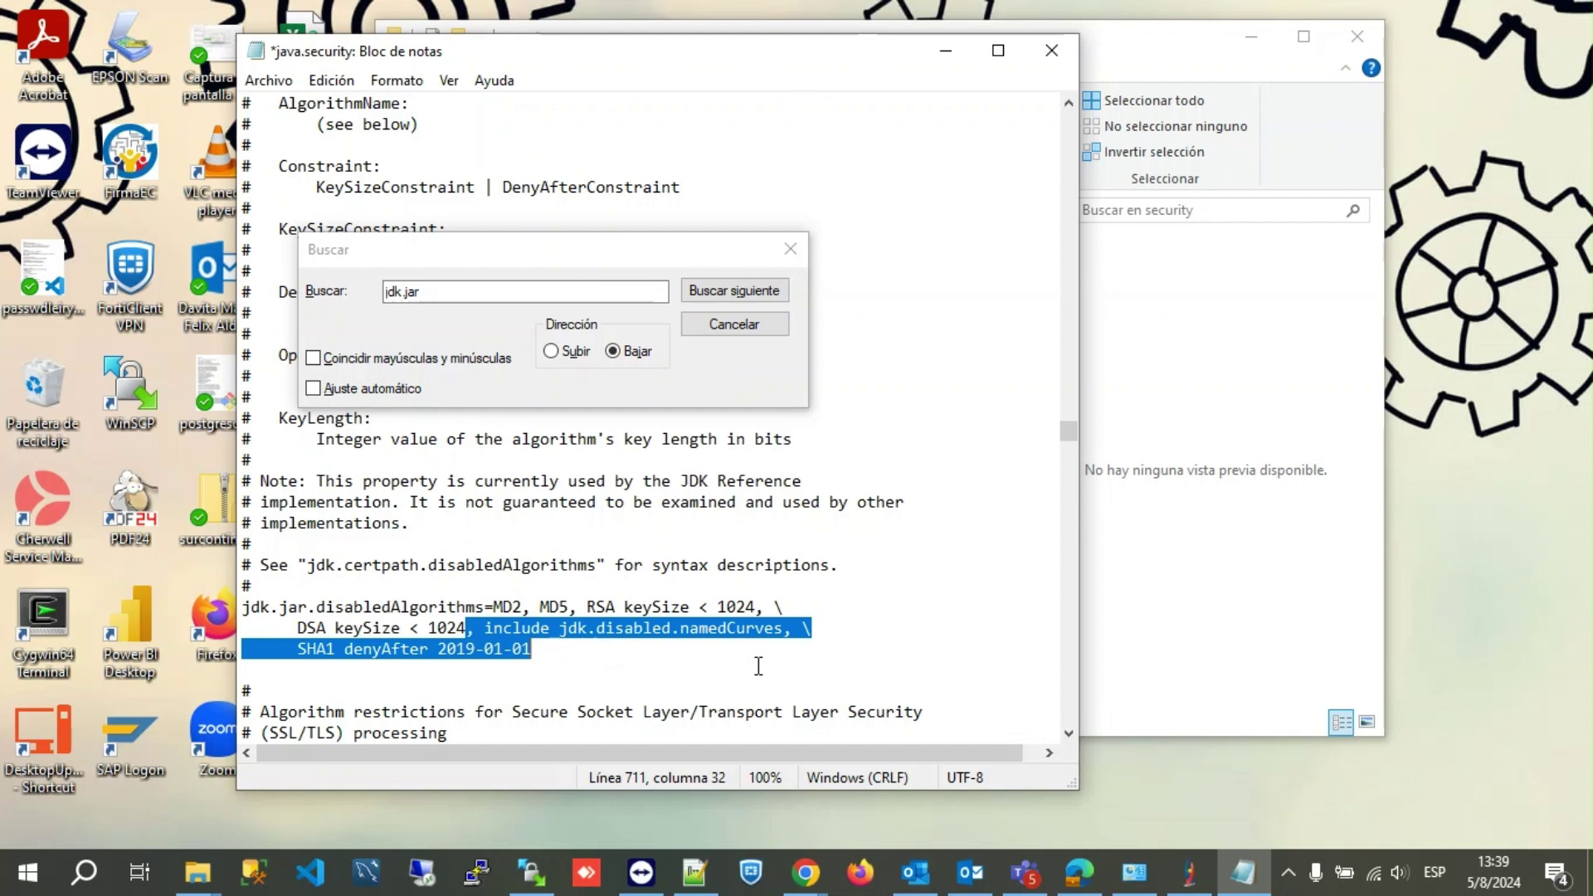
key(Delete)
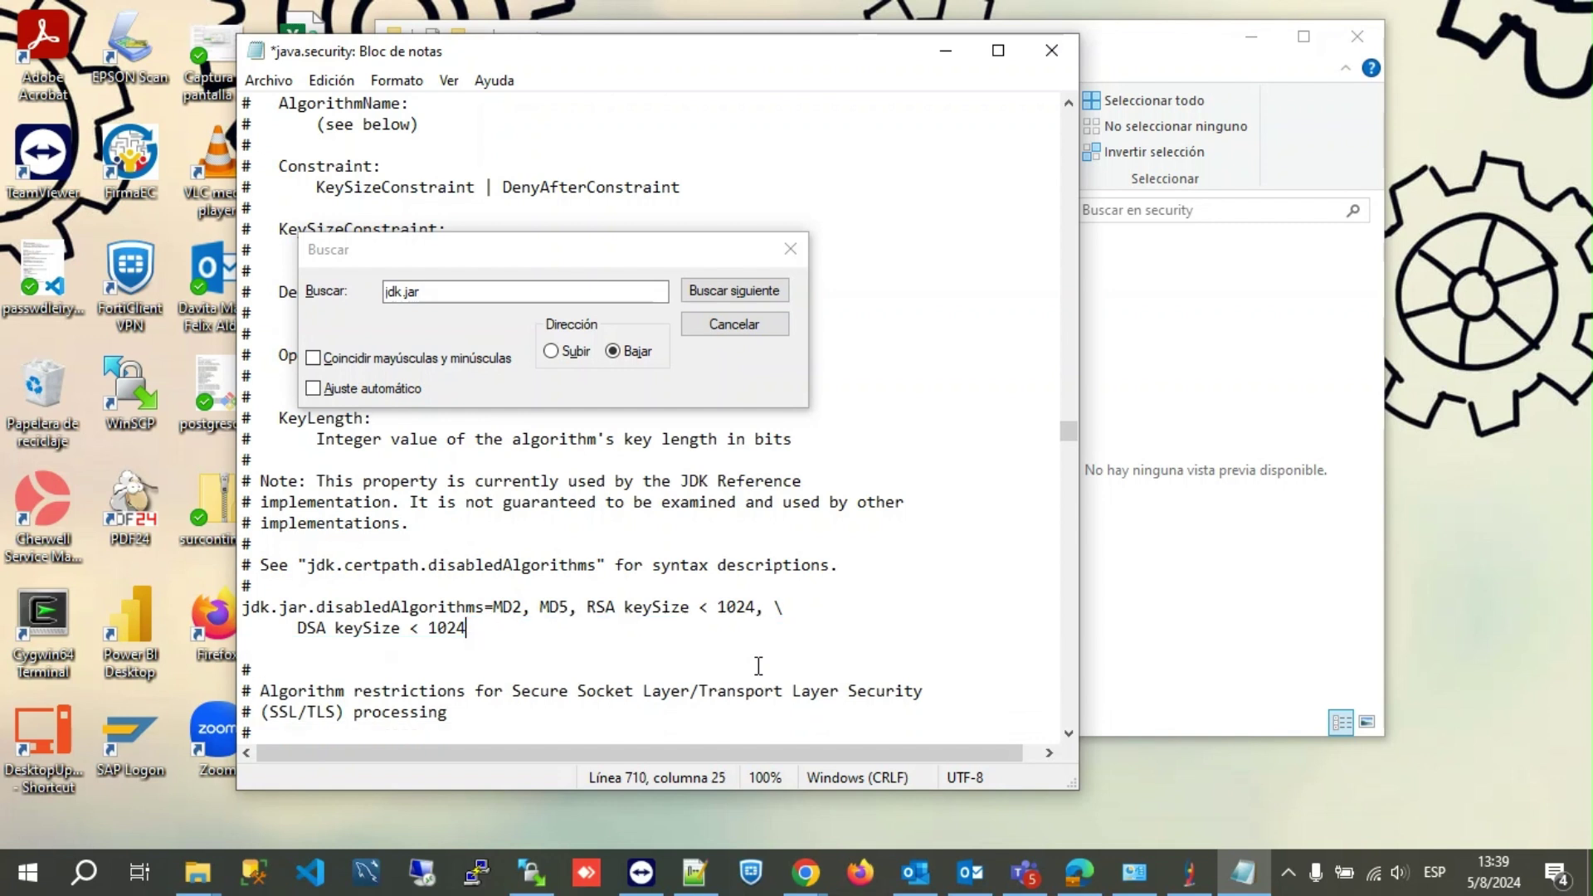
click(722, 326)
Save the edited java.security file and close Bloc de notas.
click(268, 80)
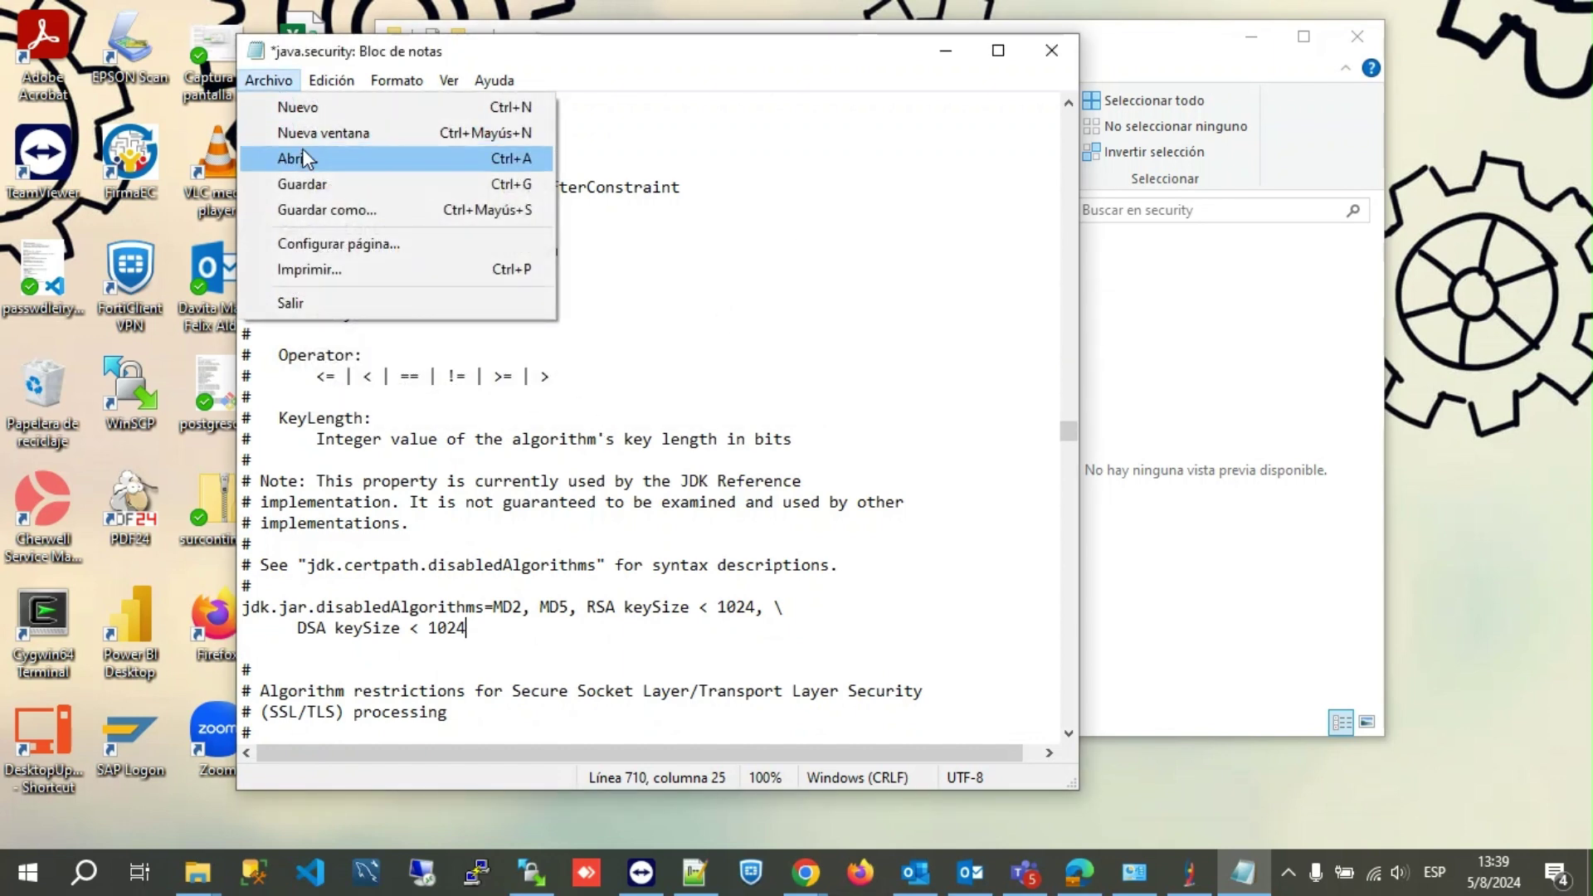
click(297, 184)
click(1051, 50)
Try to copy the edited java.security from the desktop over the original in the jre-1.8\lib\security folder.
click(314, 397)
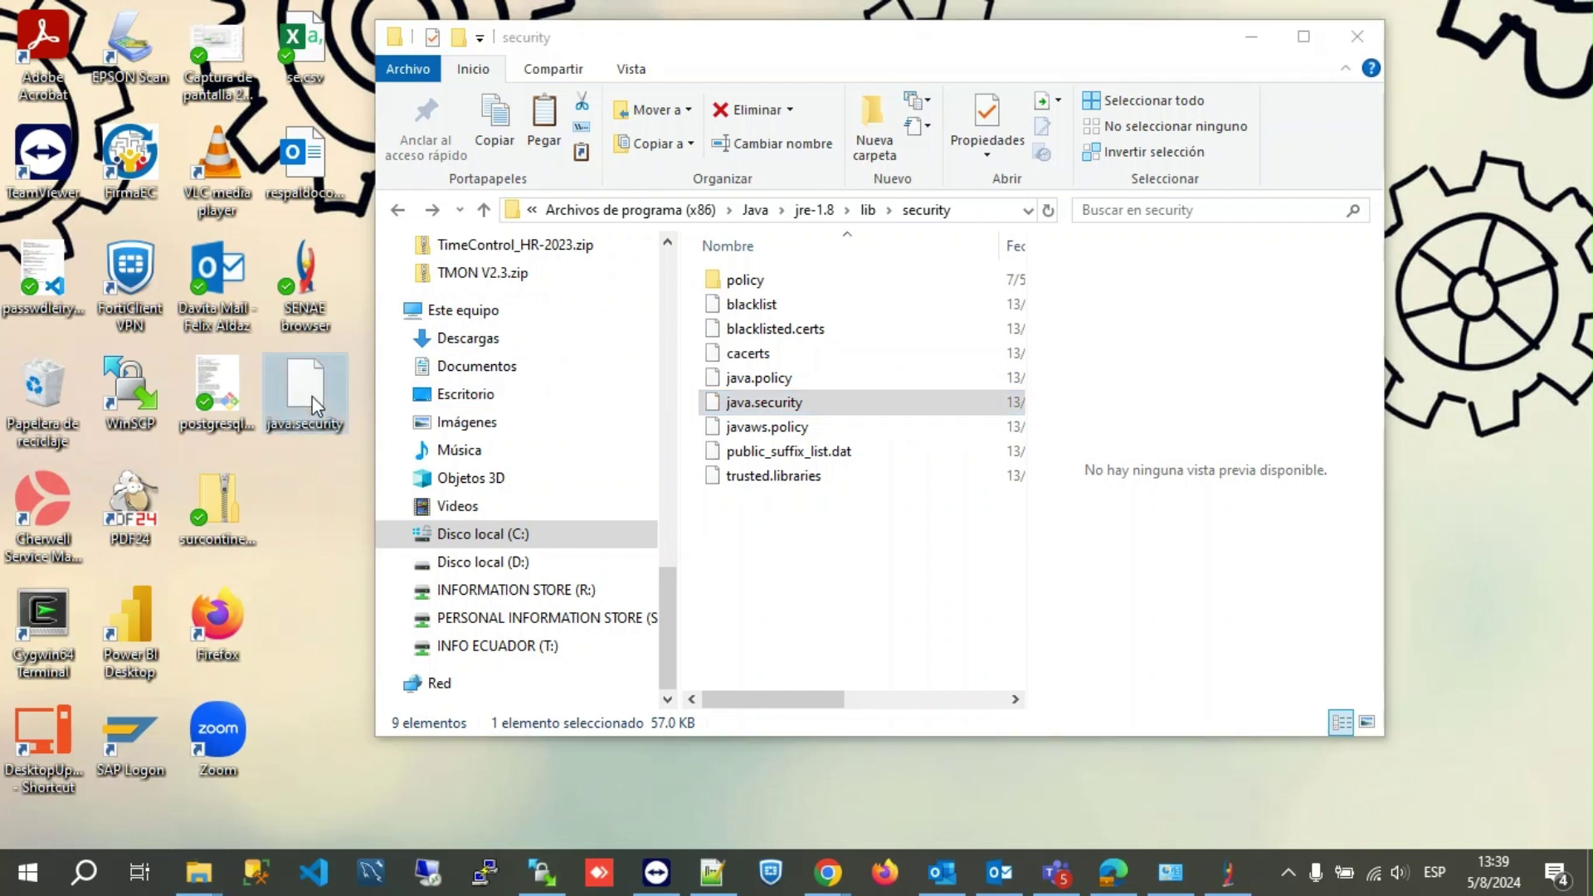
click(809, 531)
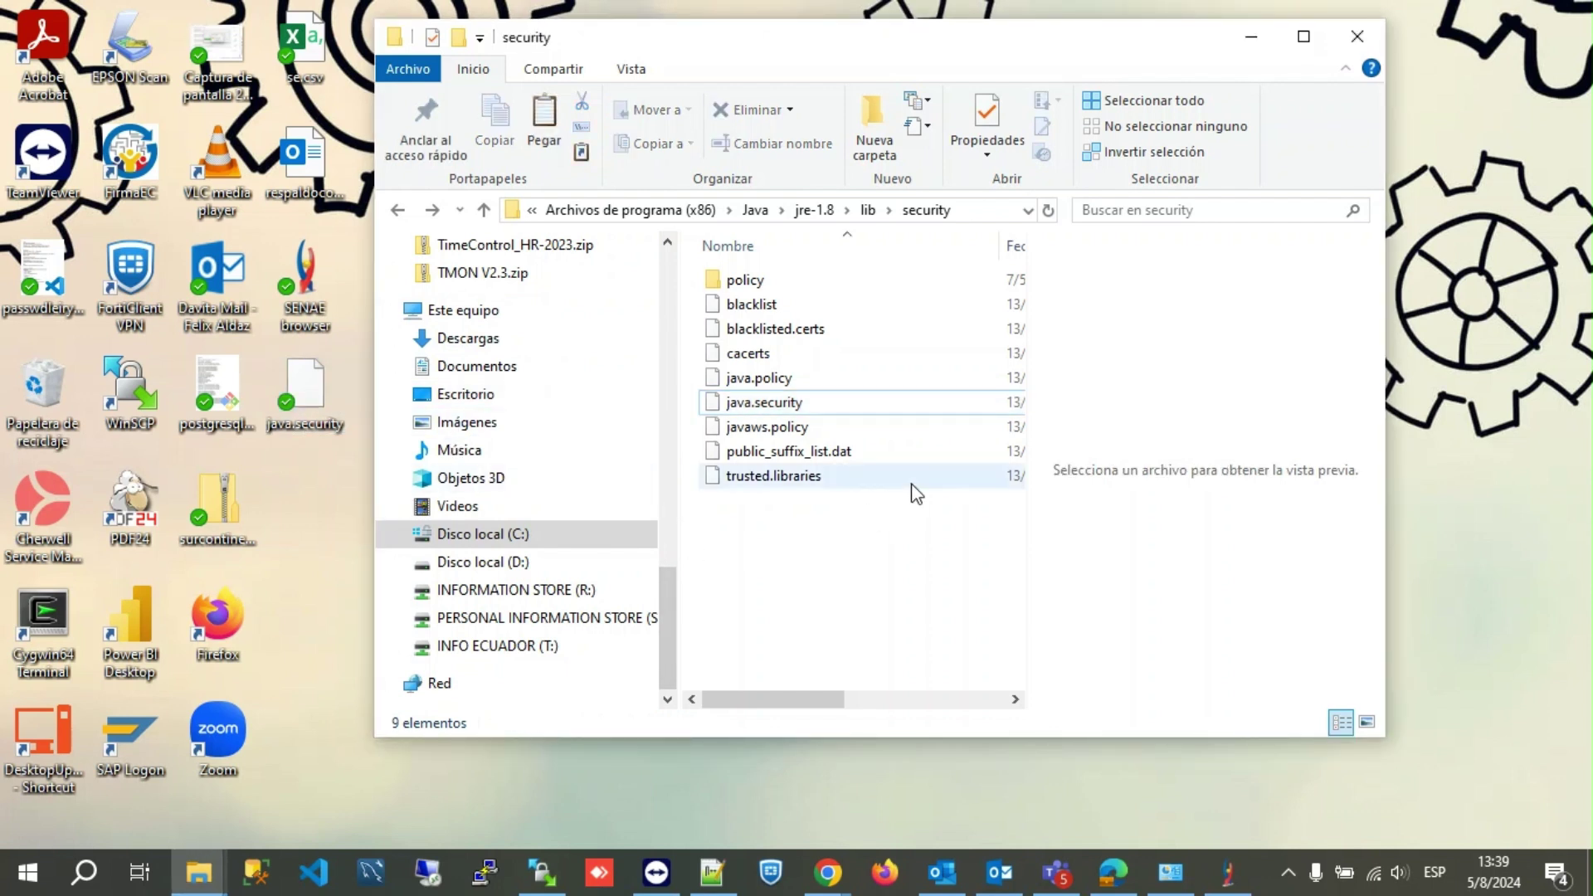
key(ctrl+v)
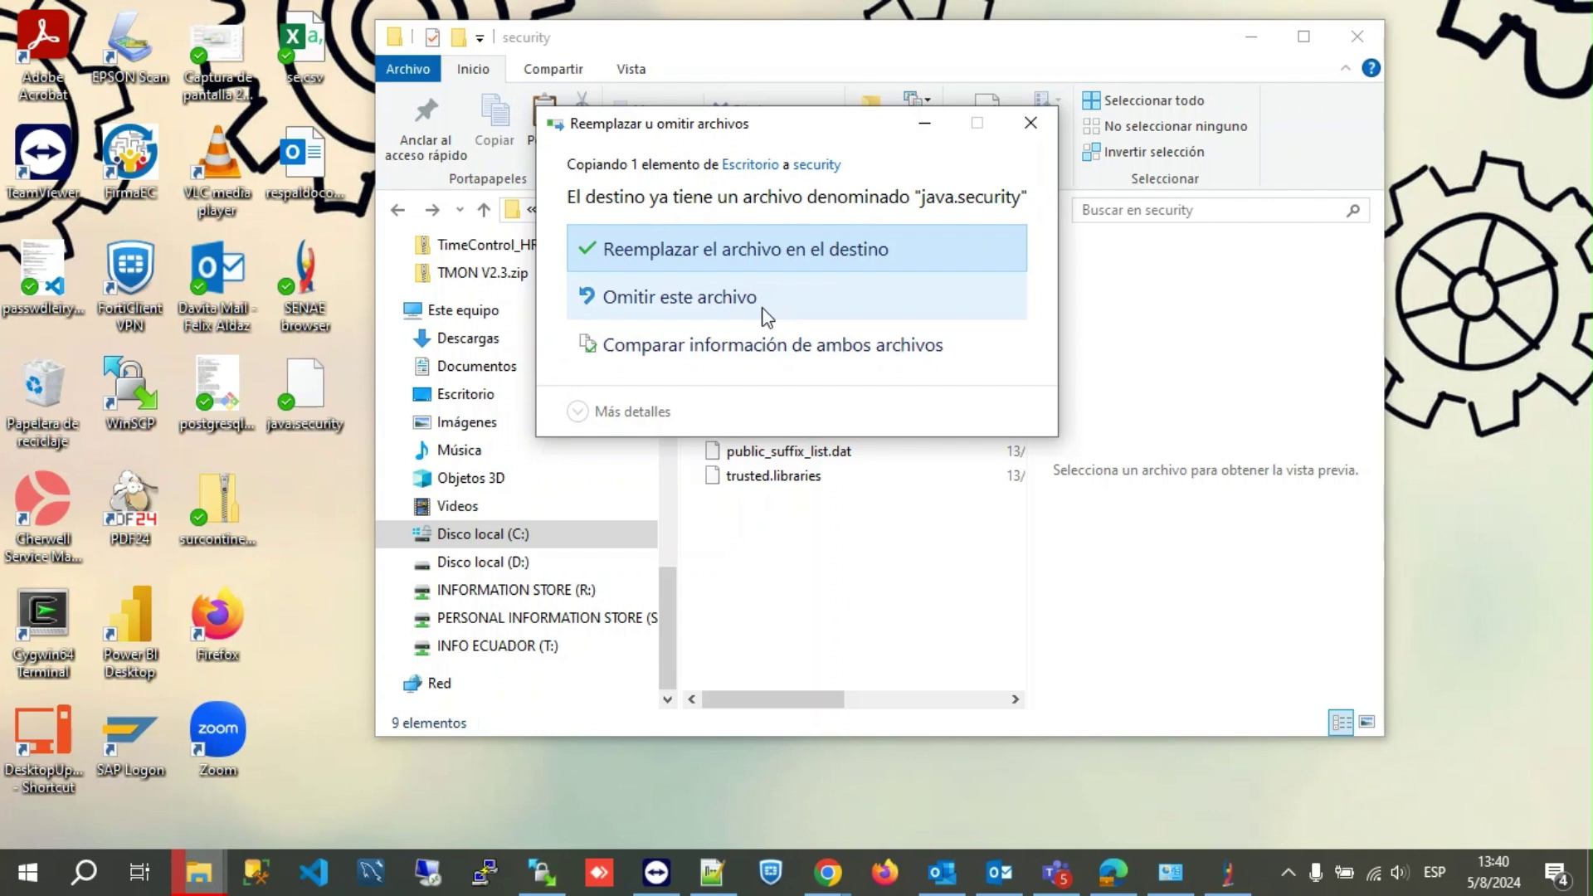
click(1046, 113)
click(751, 402)
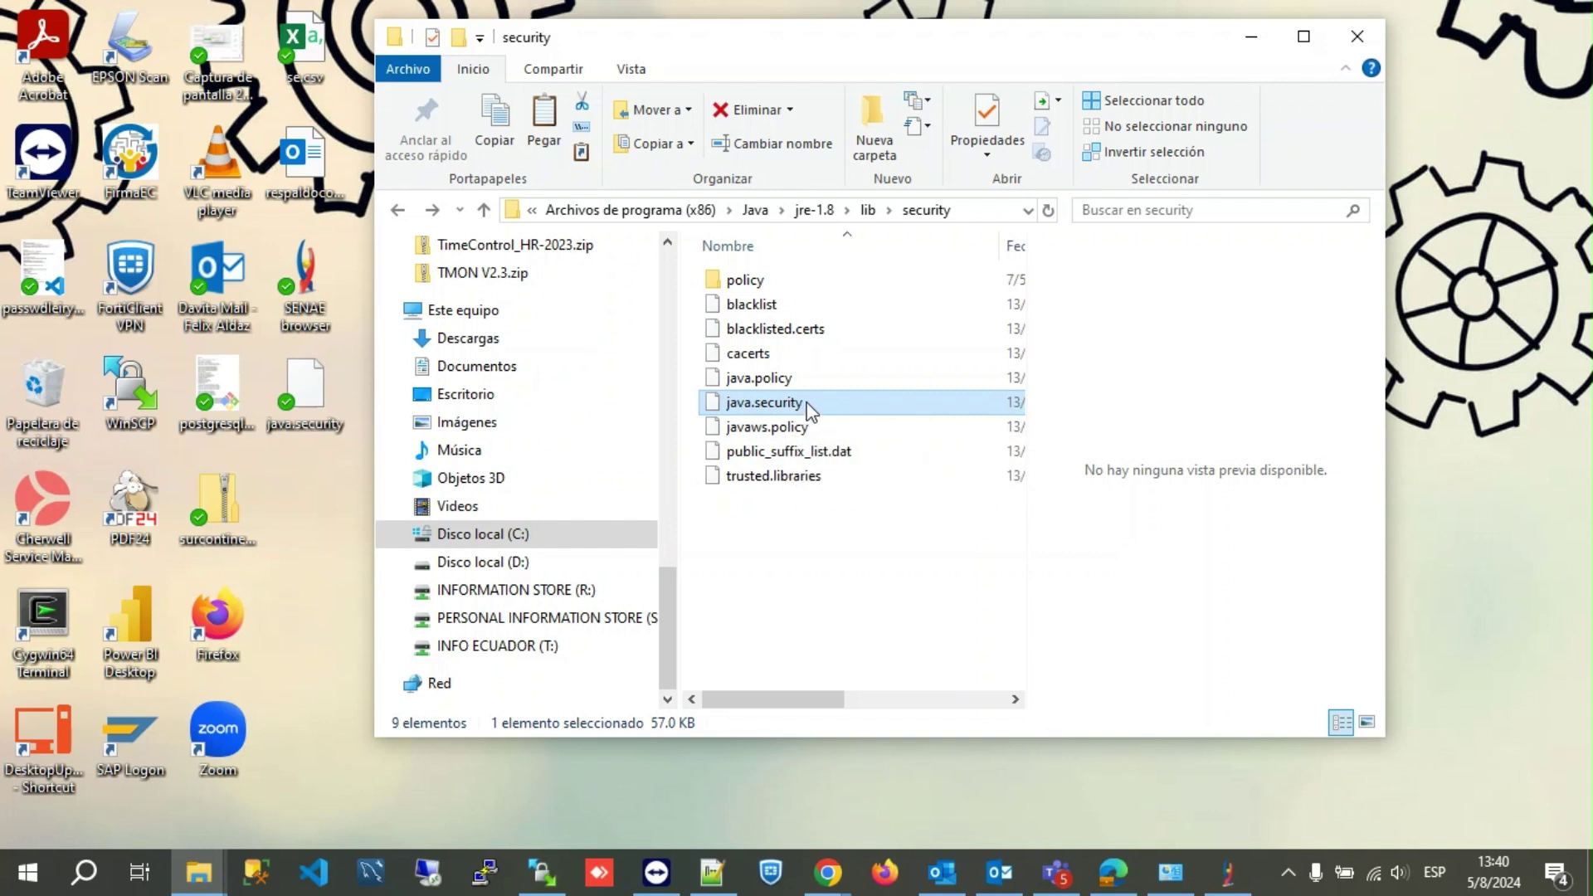
Rename the original java.security in the jre-1.8\lib\security folder to java.security.old and accept the extension change.
click(808, 405)
click(810, 402)
text(.old)
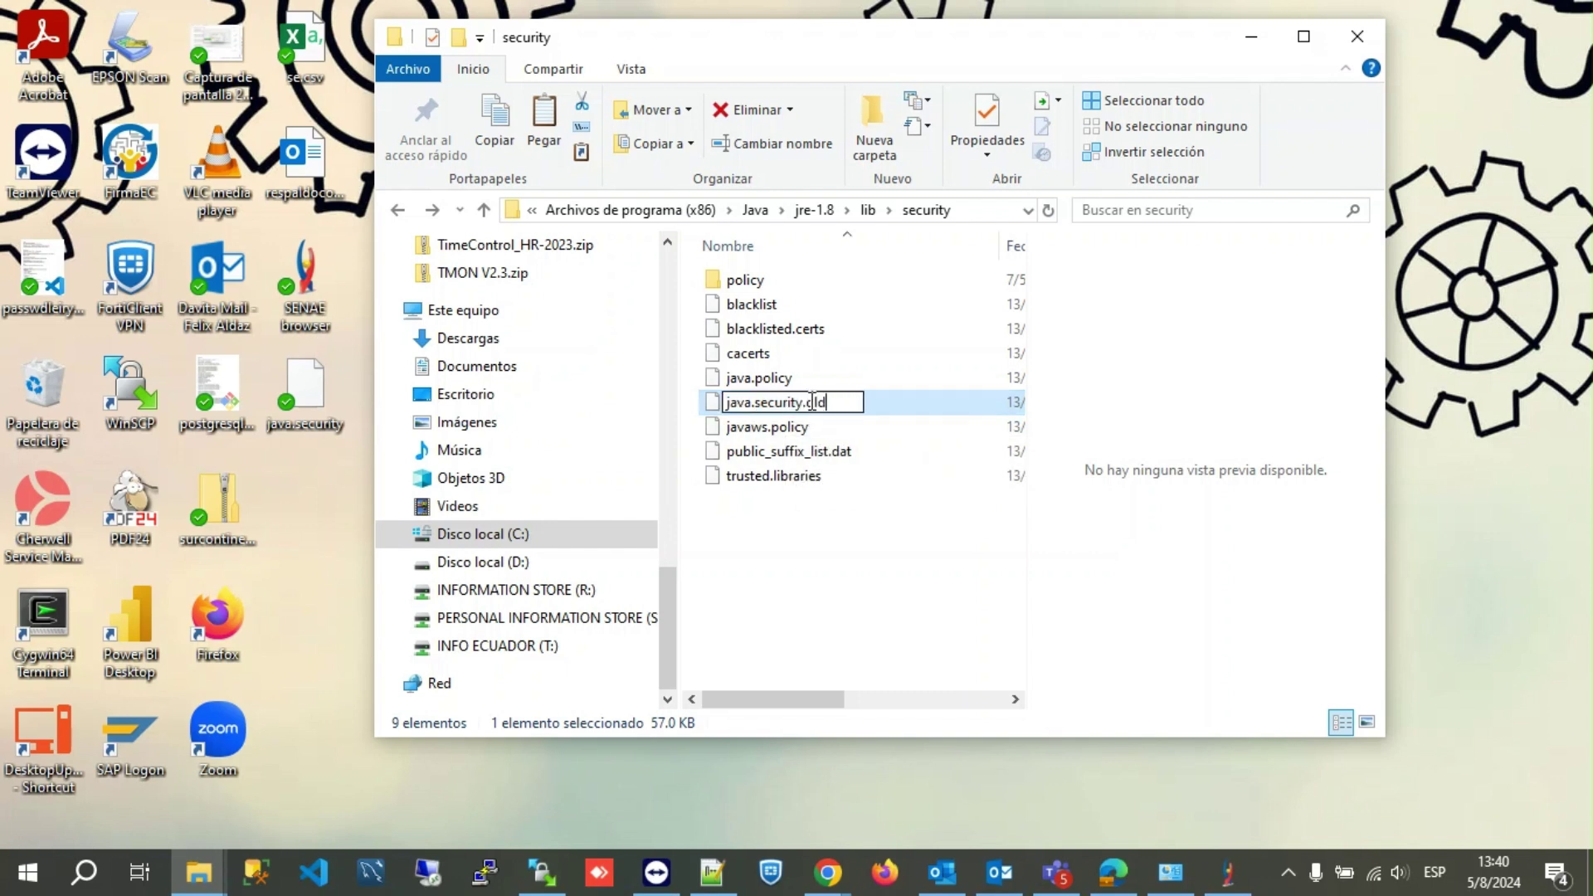
key(Return)
click(947, 446)
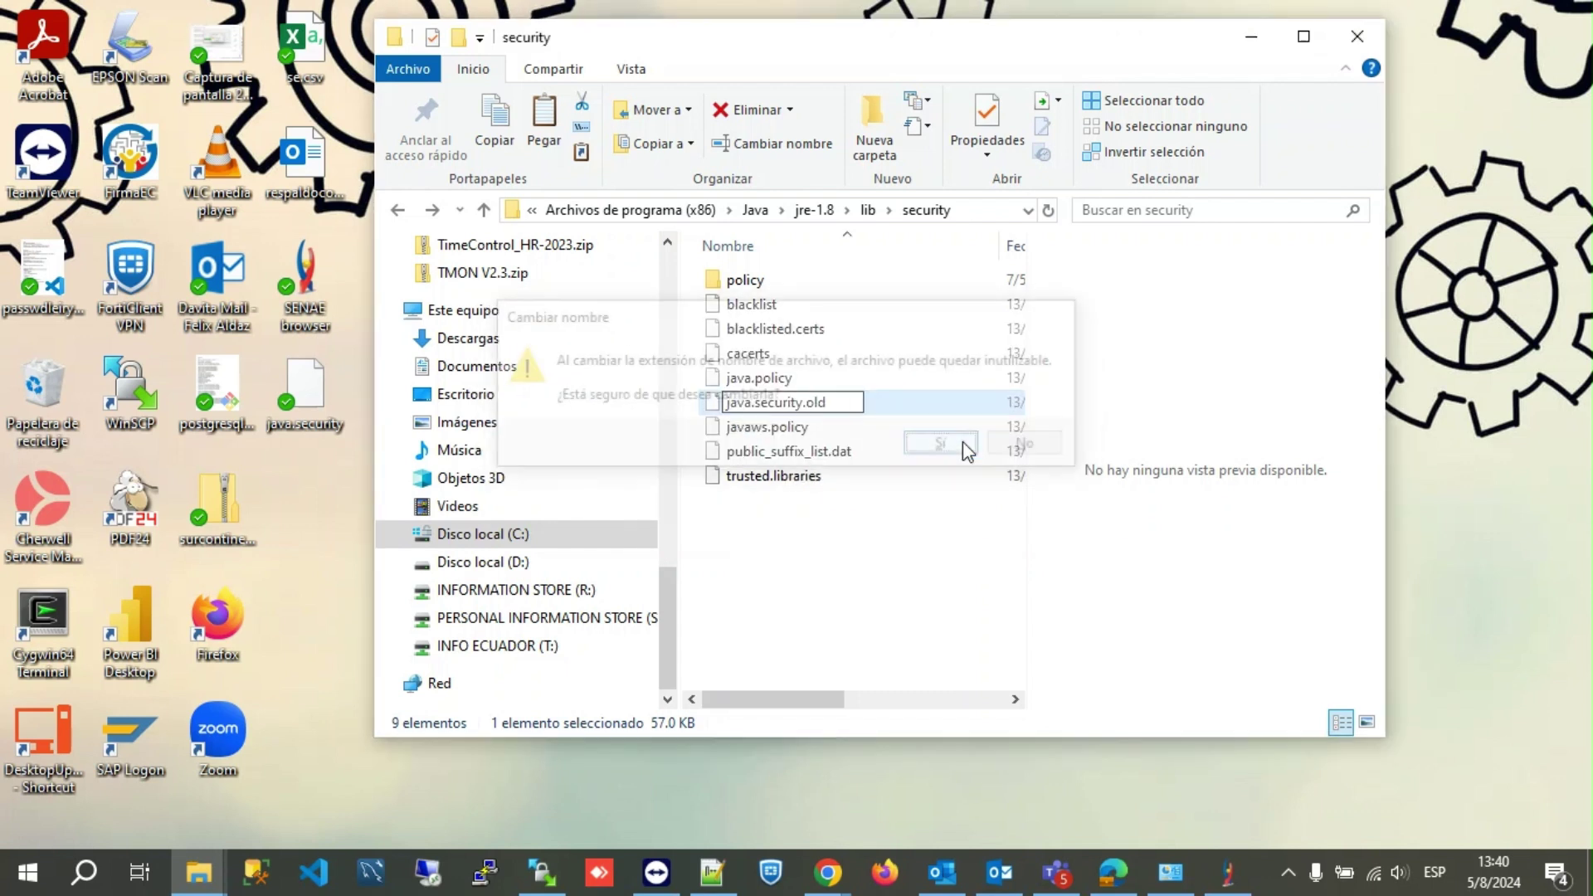
click(809, 539)
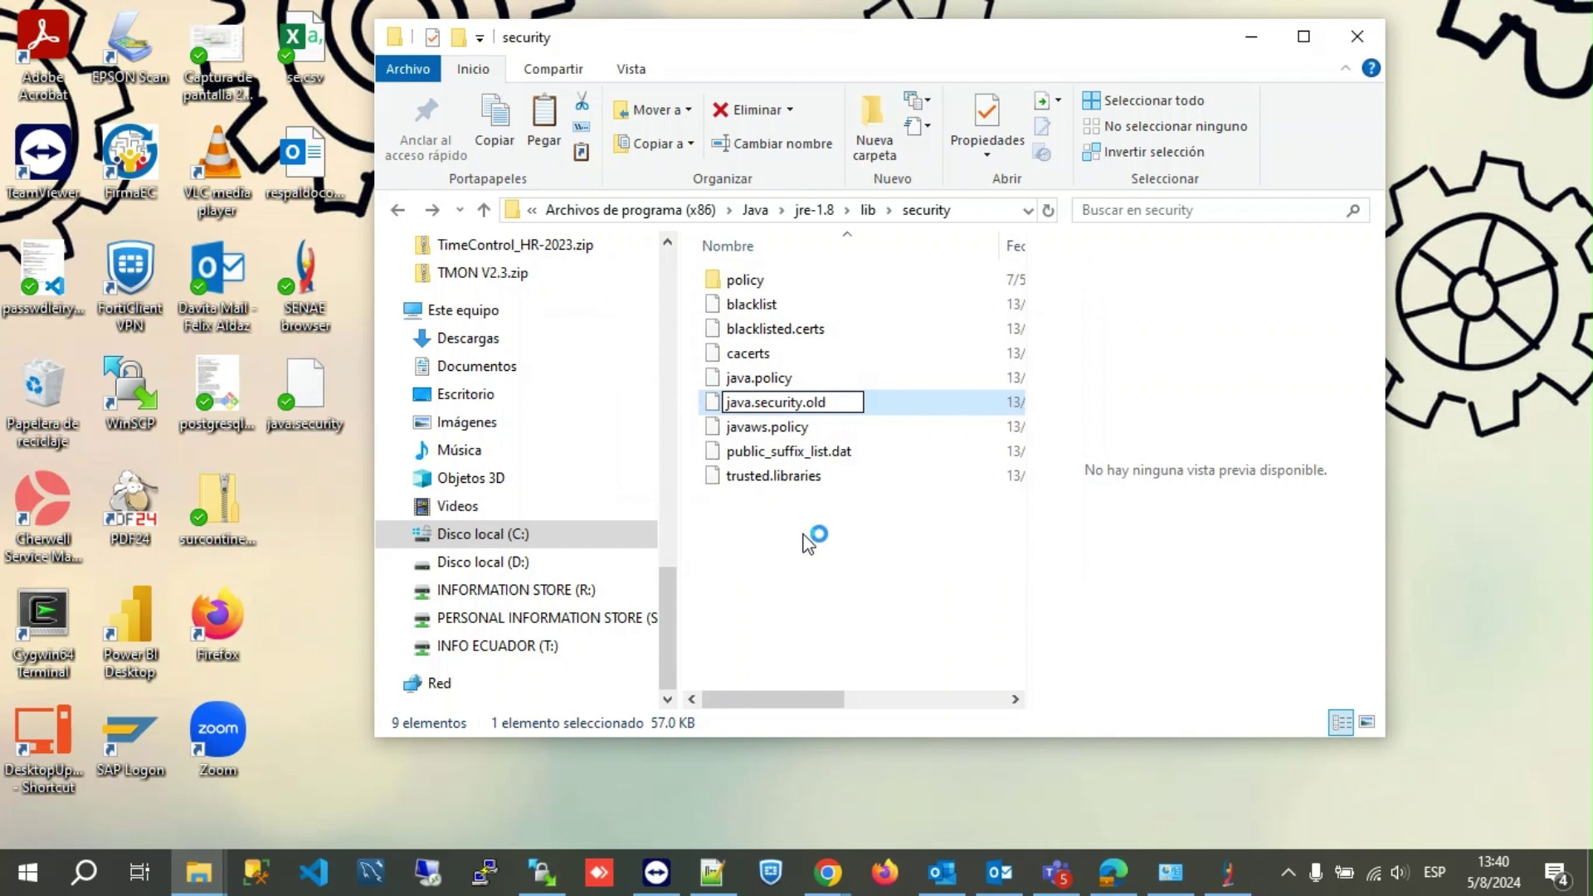
Copy the edited java.security from the desktop into the jre-1.8\lib\security folder, granting administrator permission.
click(284, 387)
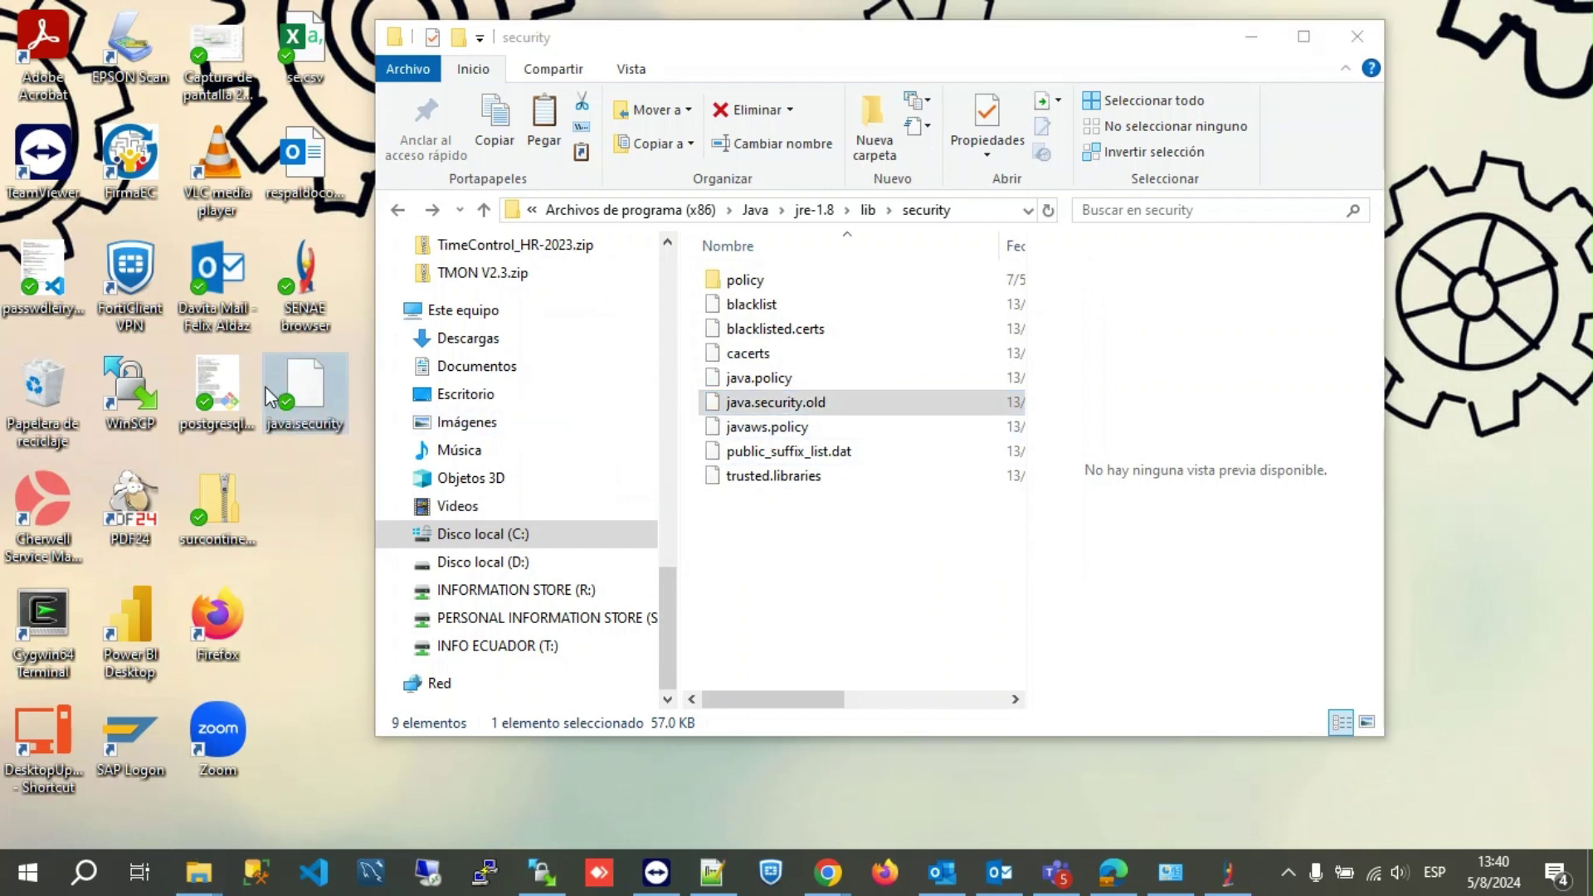
drag(257, 399, 821, 533)
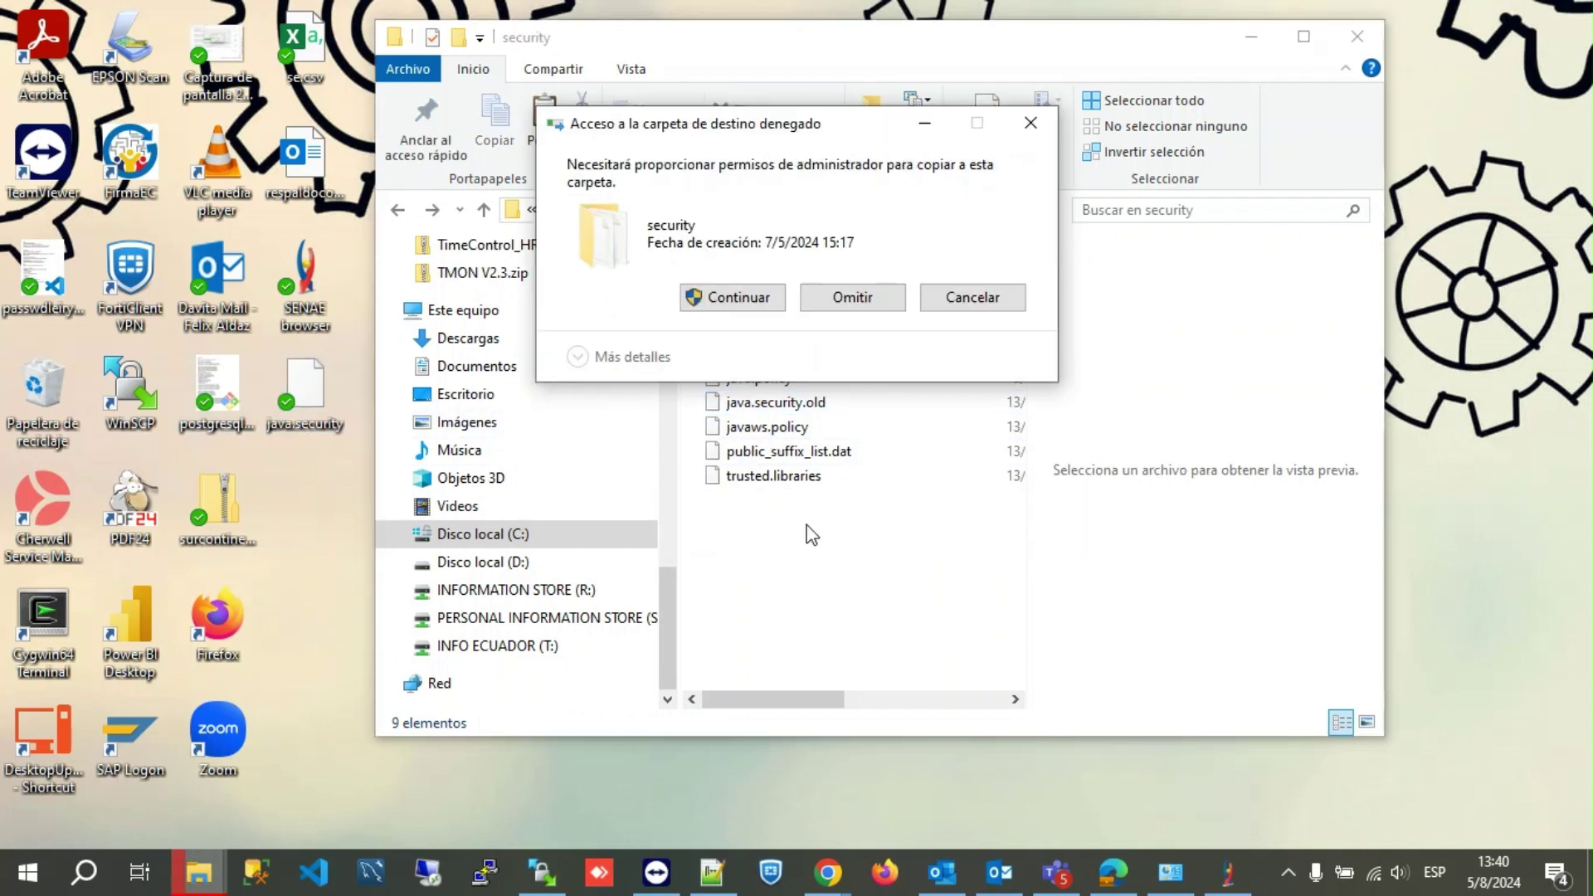
click(730, 298)
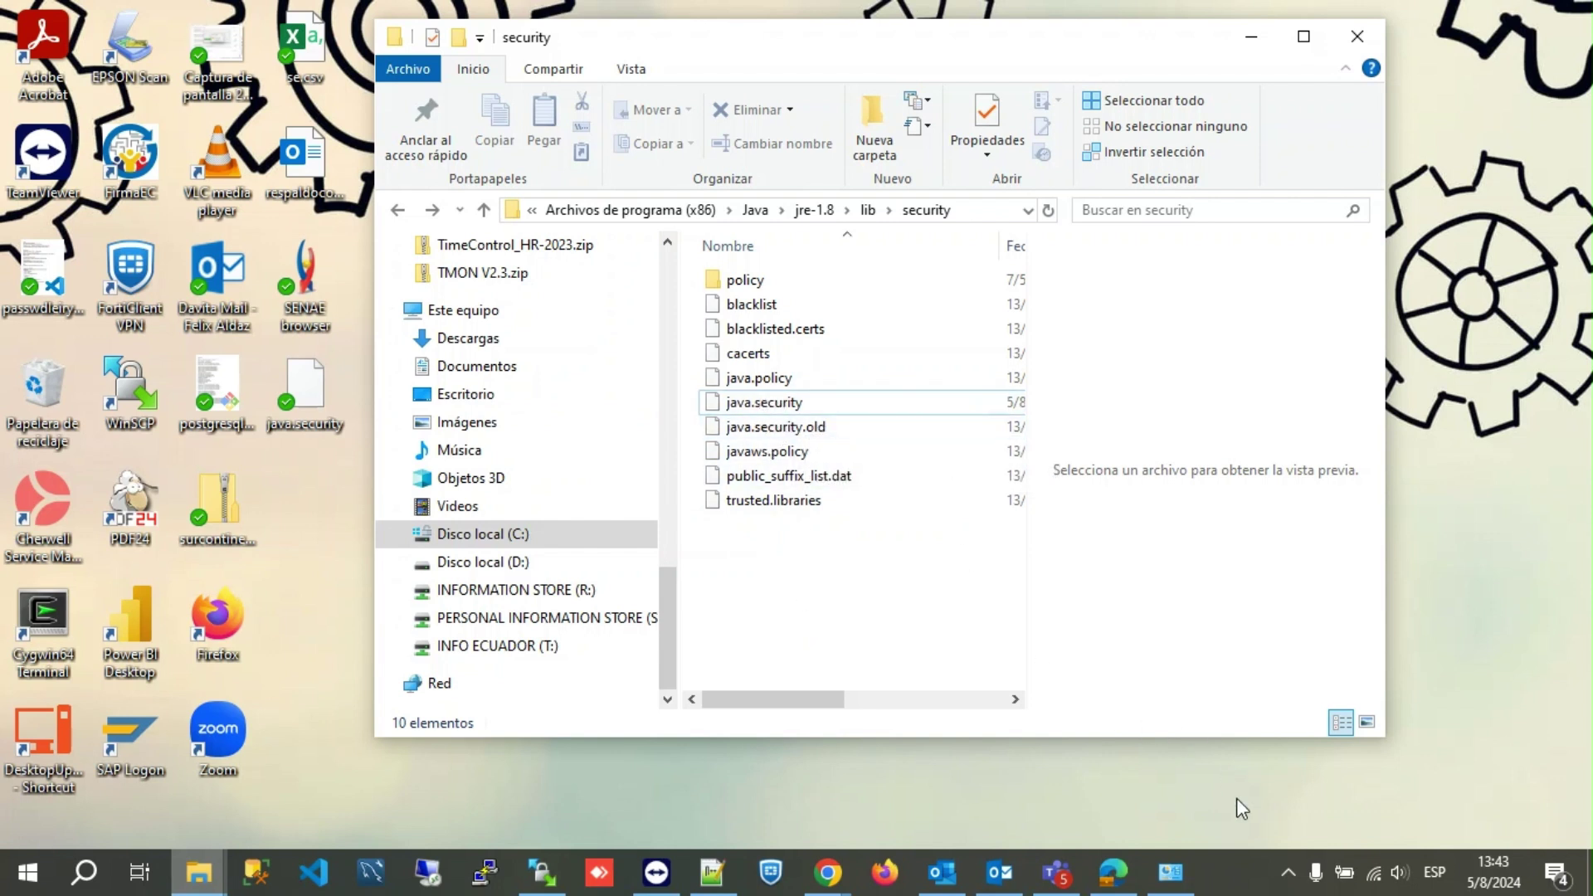
Switch to Panel de control, show its items as Iconos pequeños, and open the security settings of Java (32 bits).
mouse_move(1195, 877)
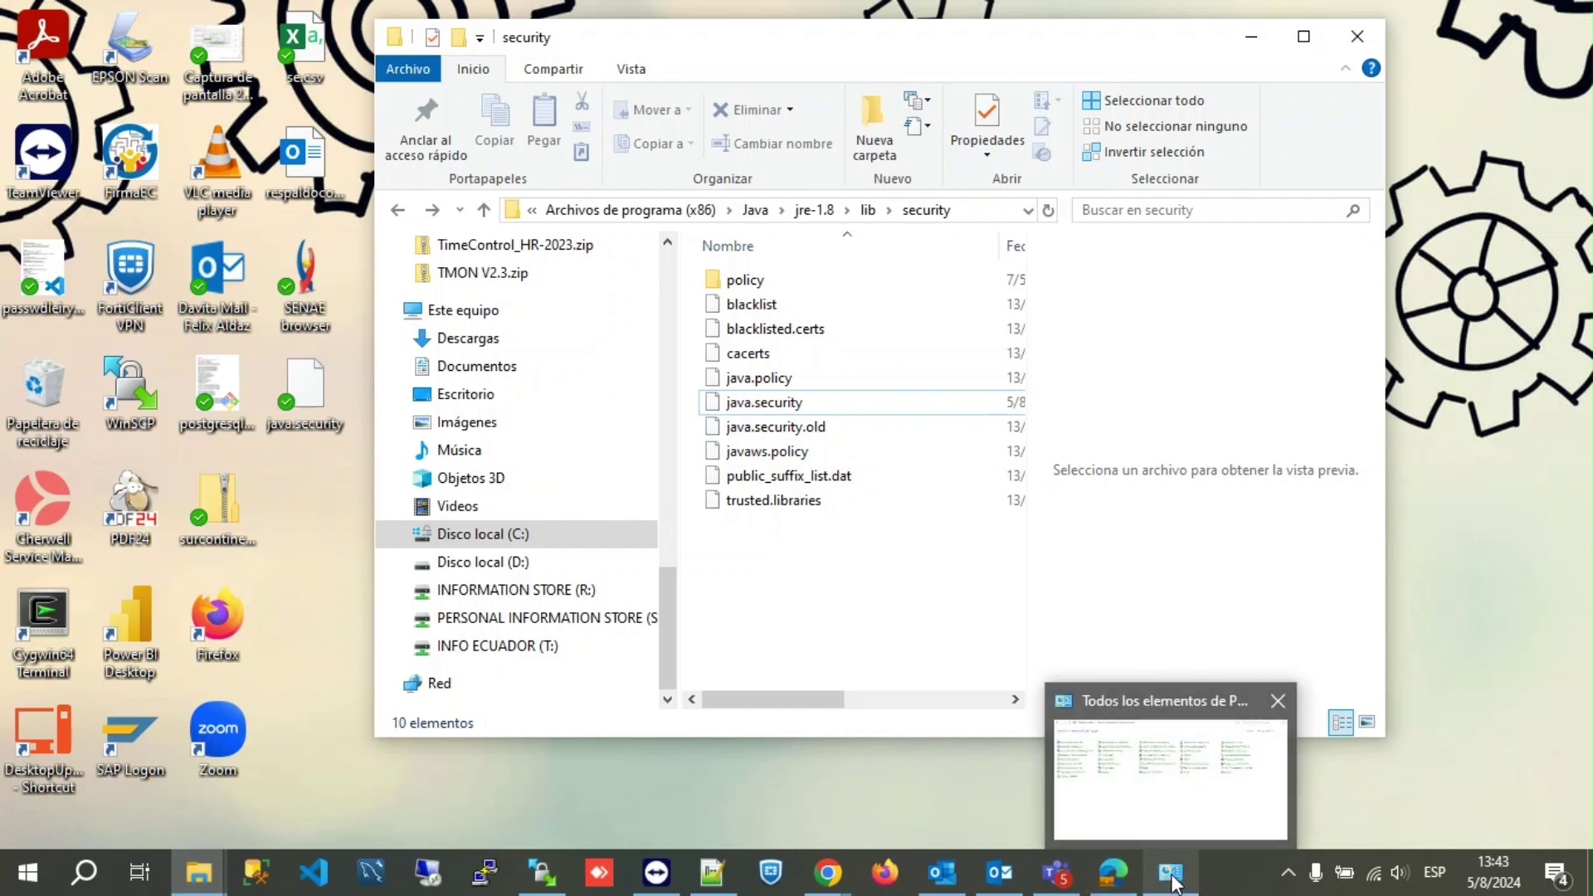
click(1171, 776)
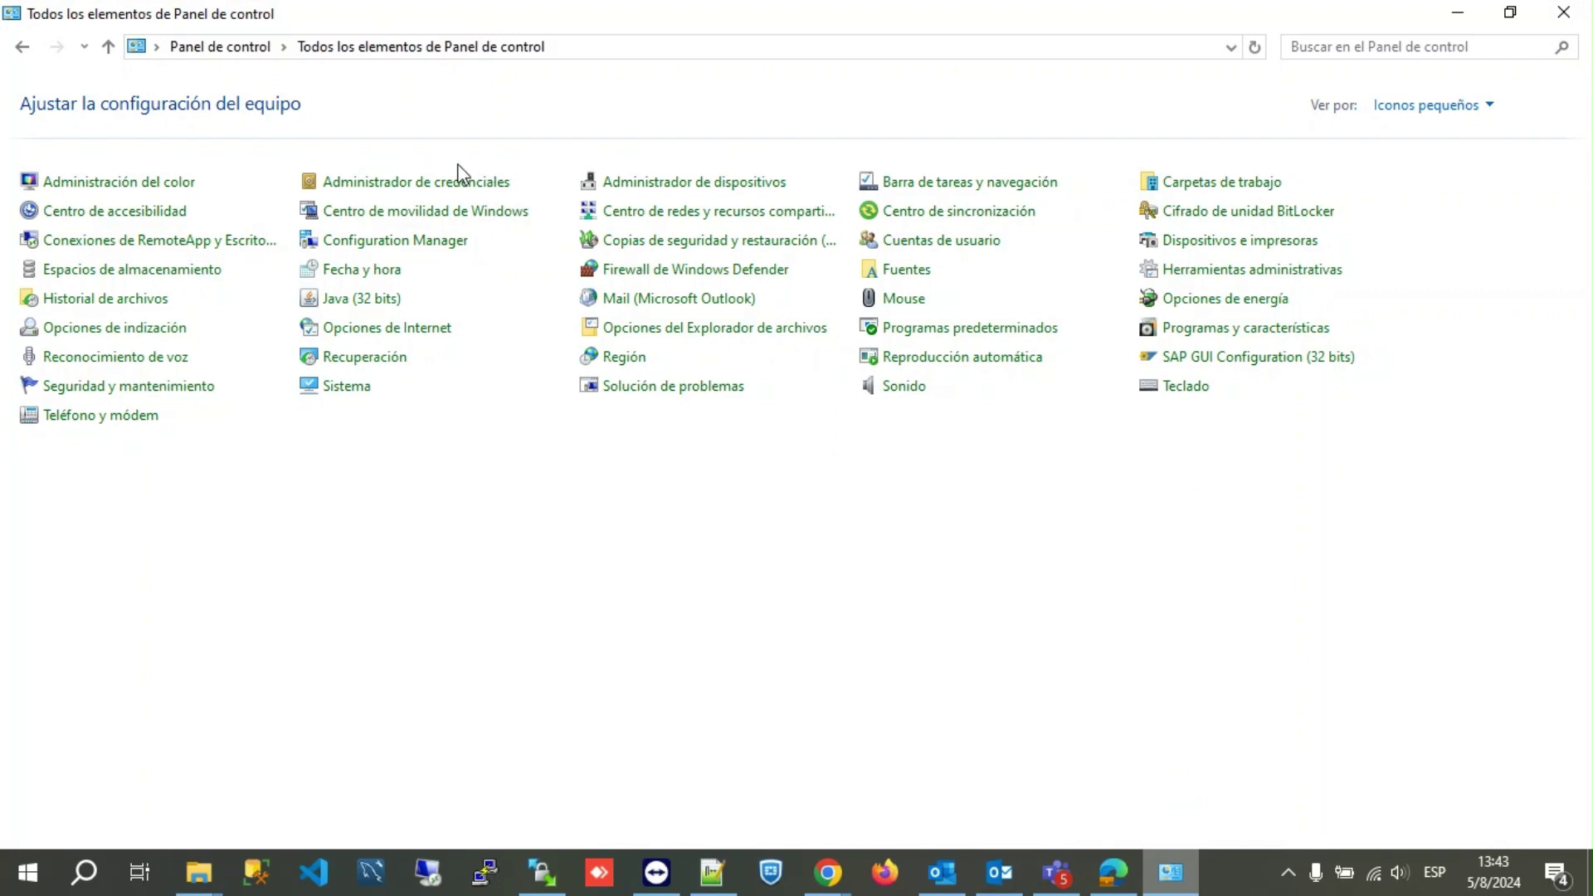
click(241, 47)
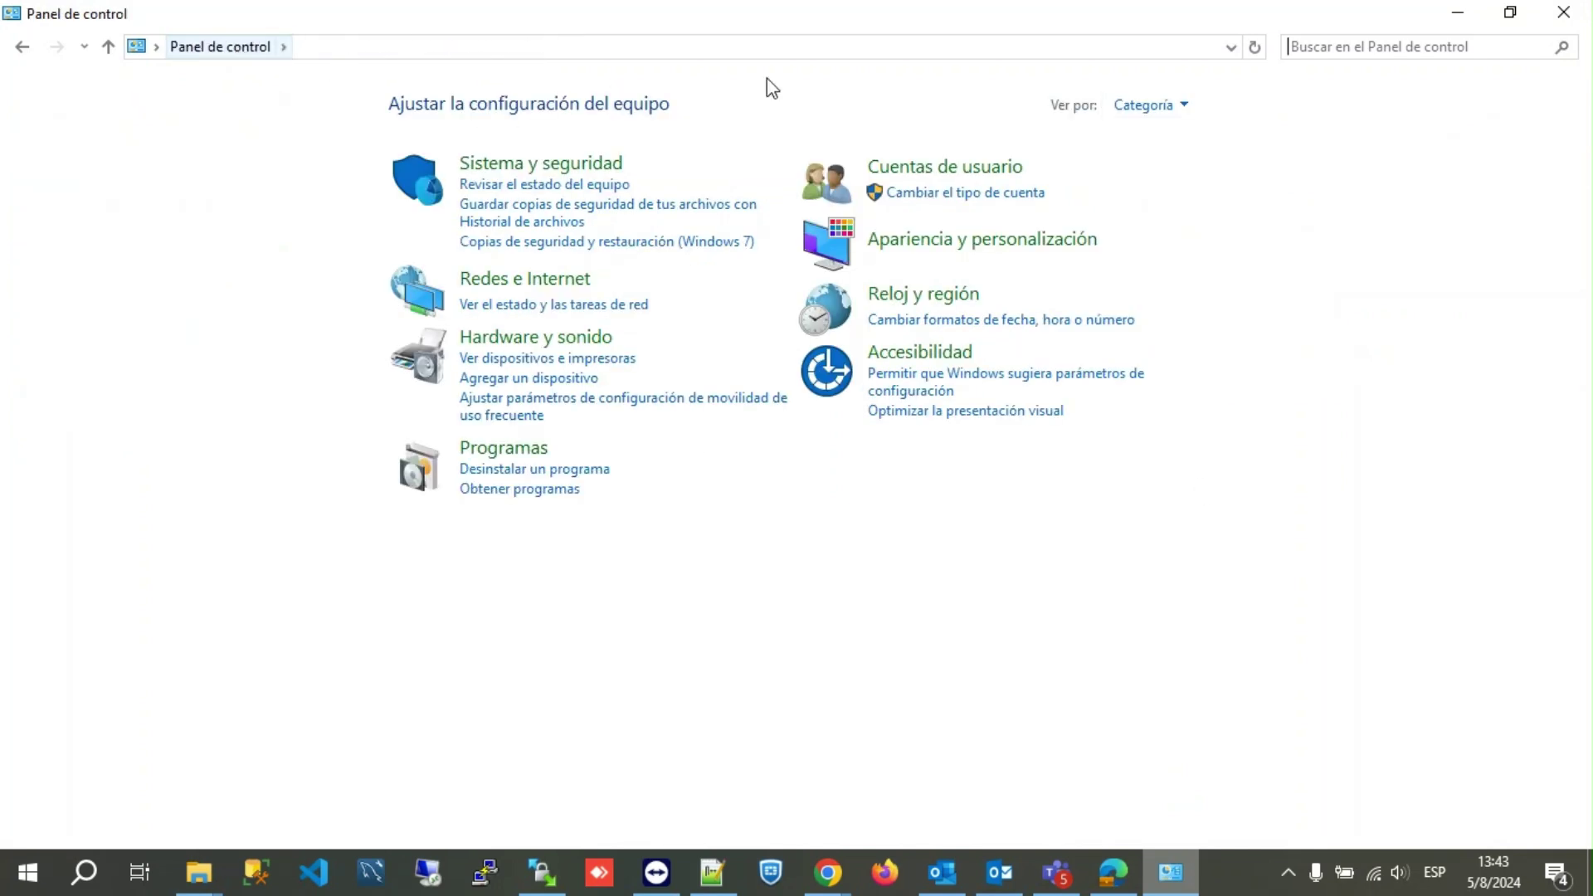
click(1149, 106)
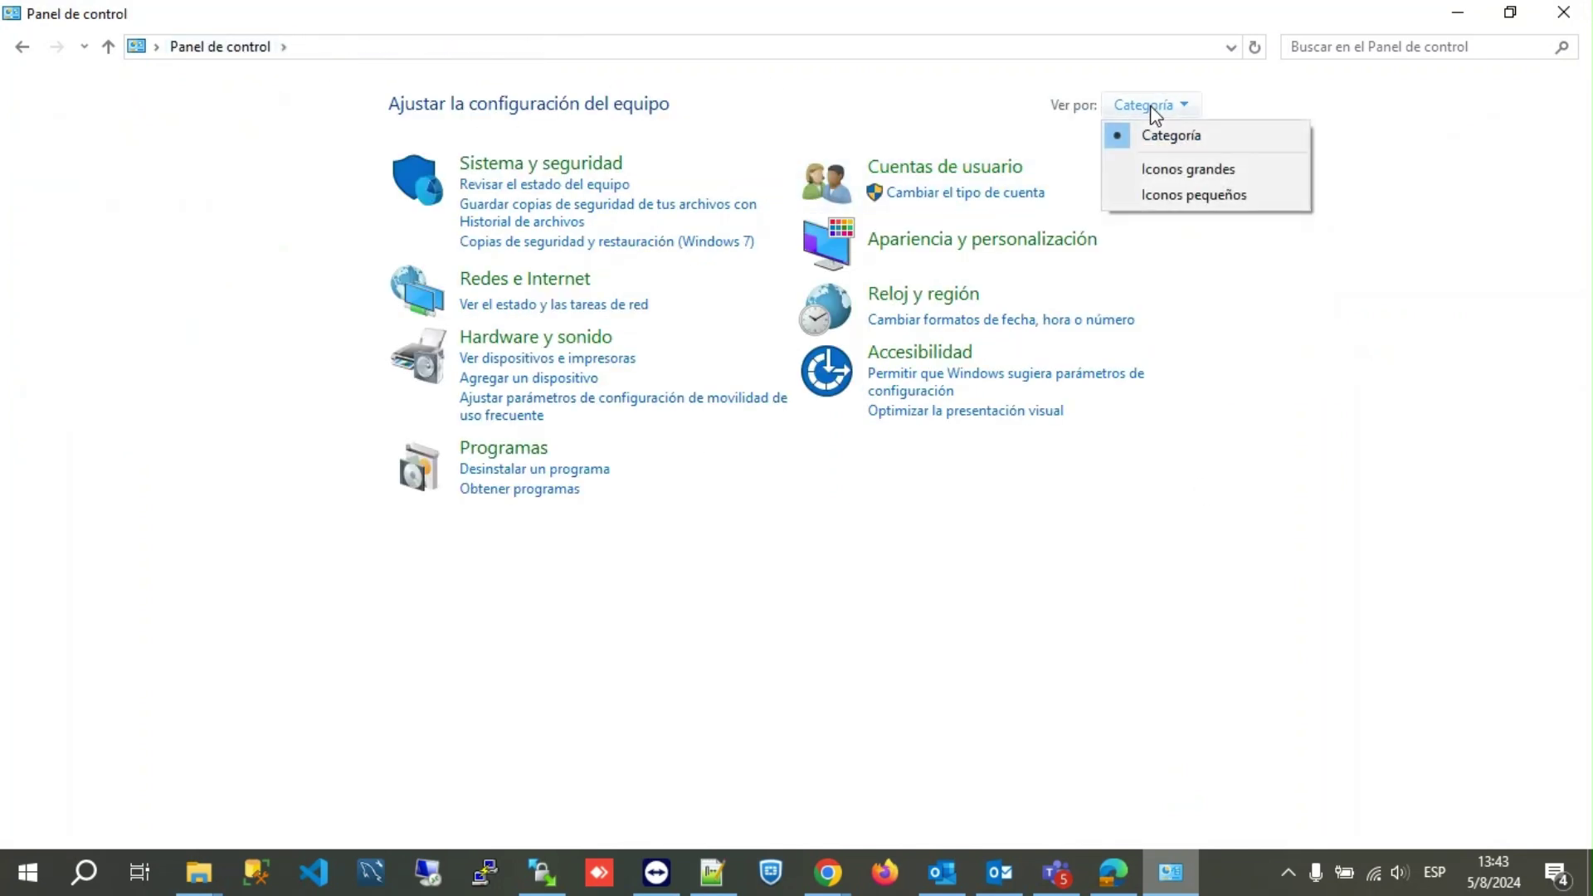
click(1192, 196)
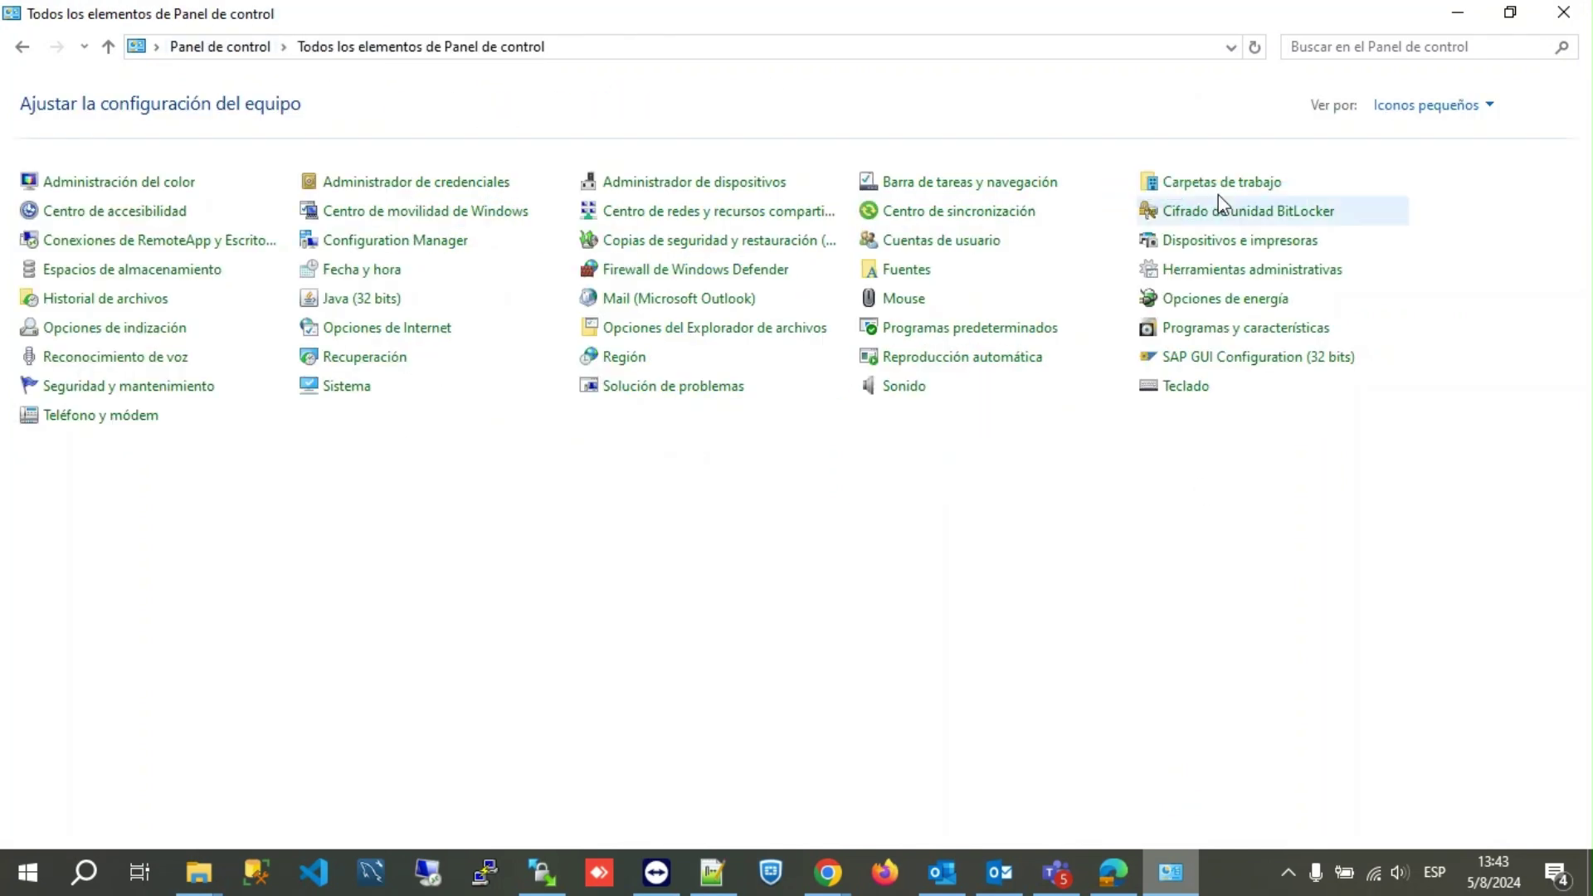
click(339, 302)
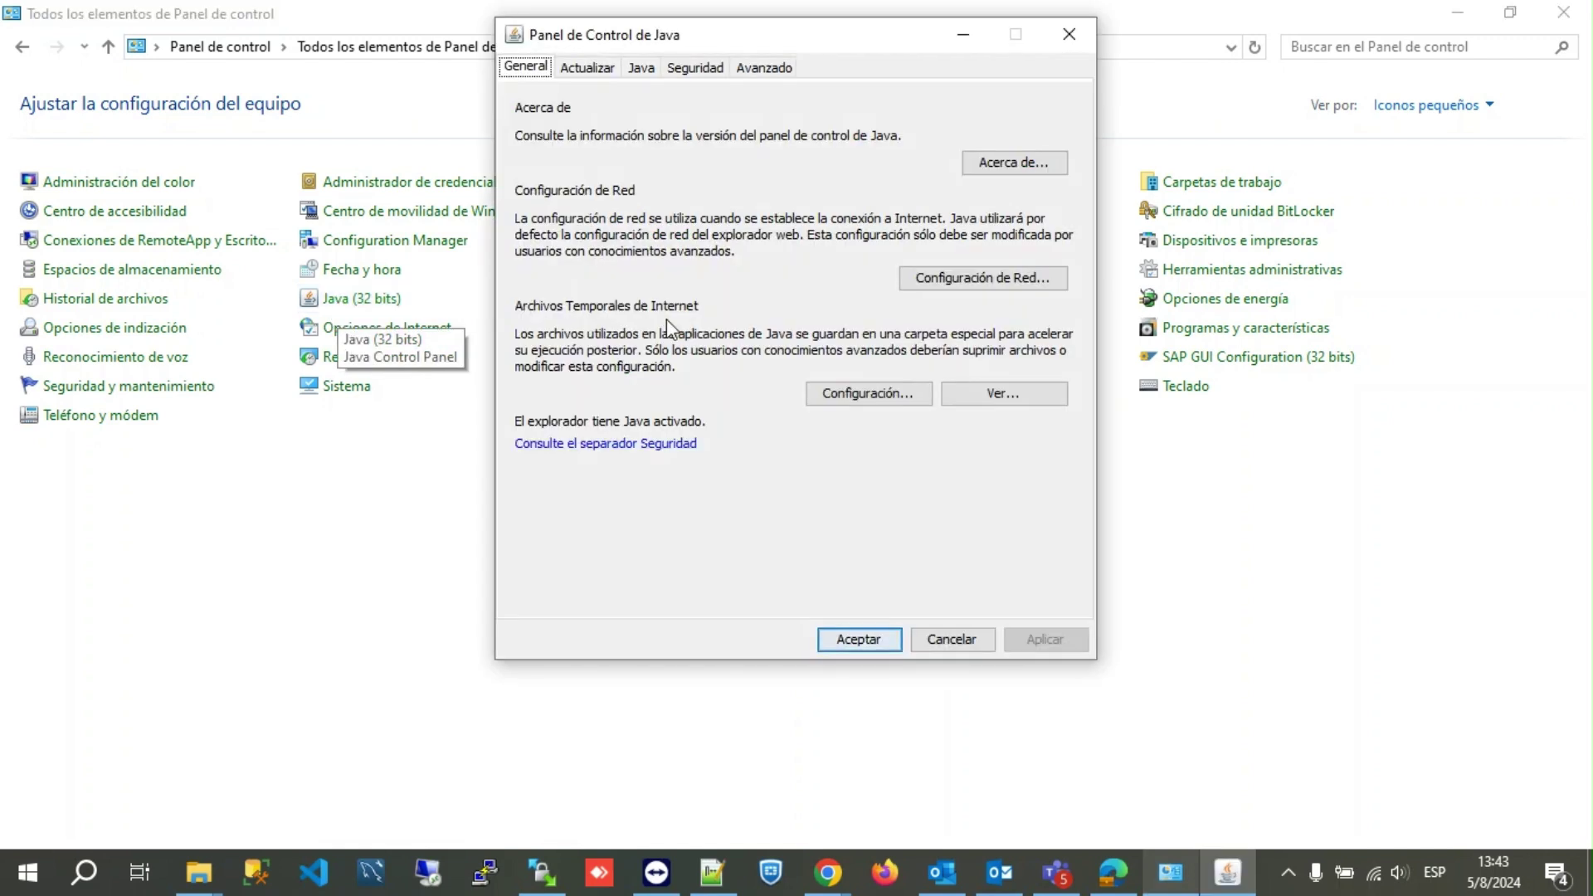
click(693, 68)
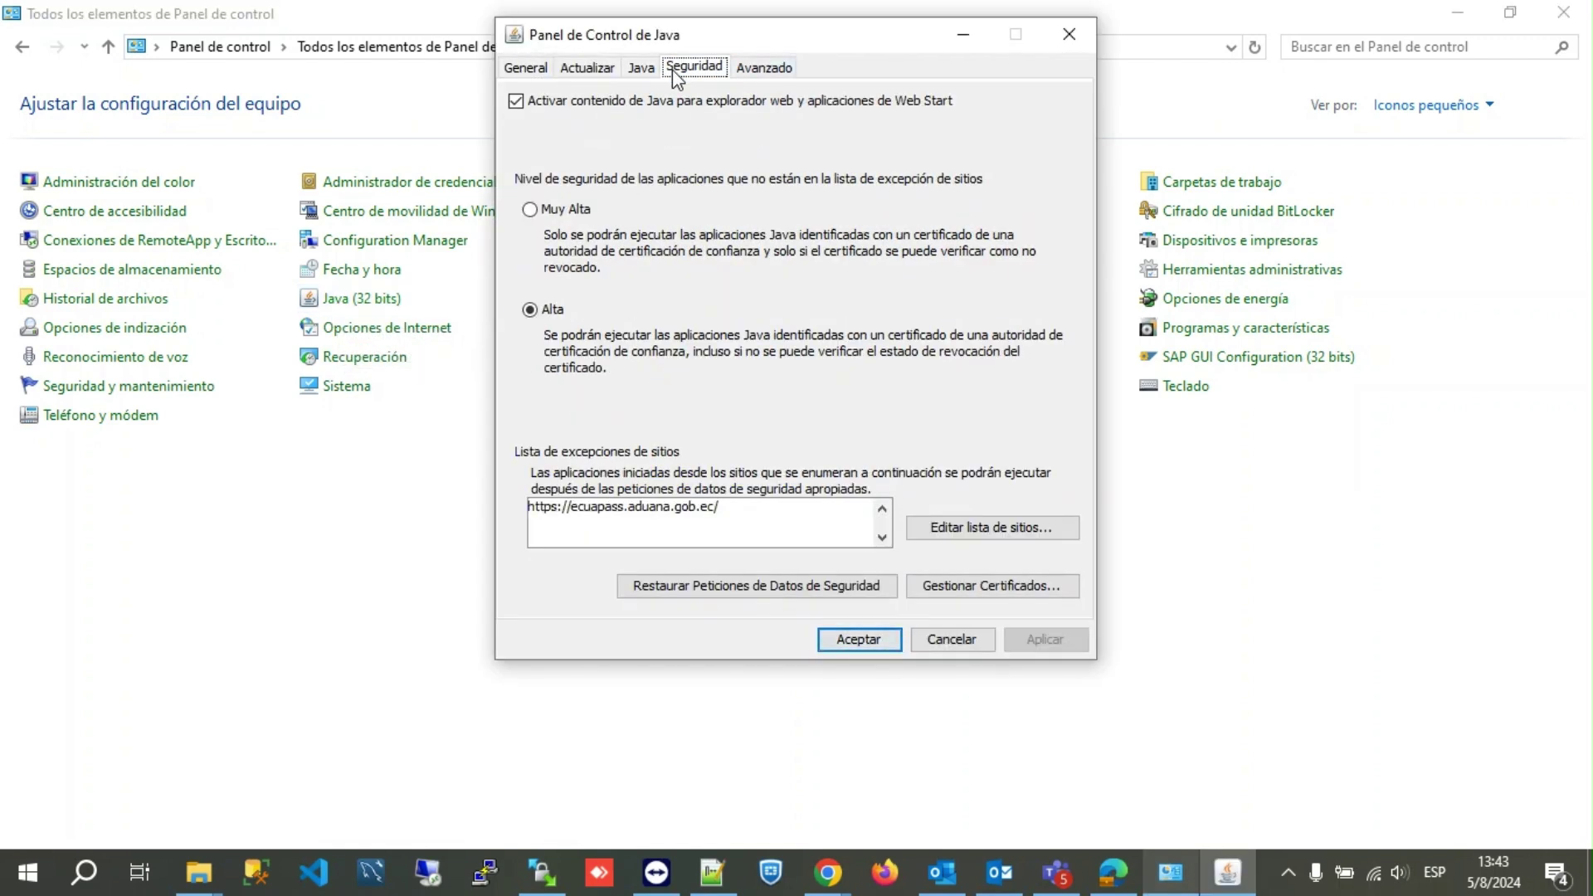
click(989, 531)
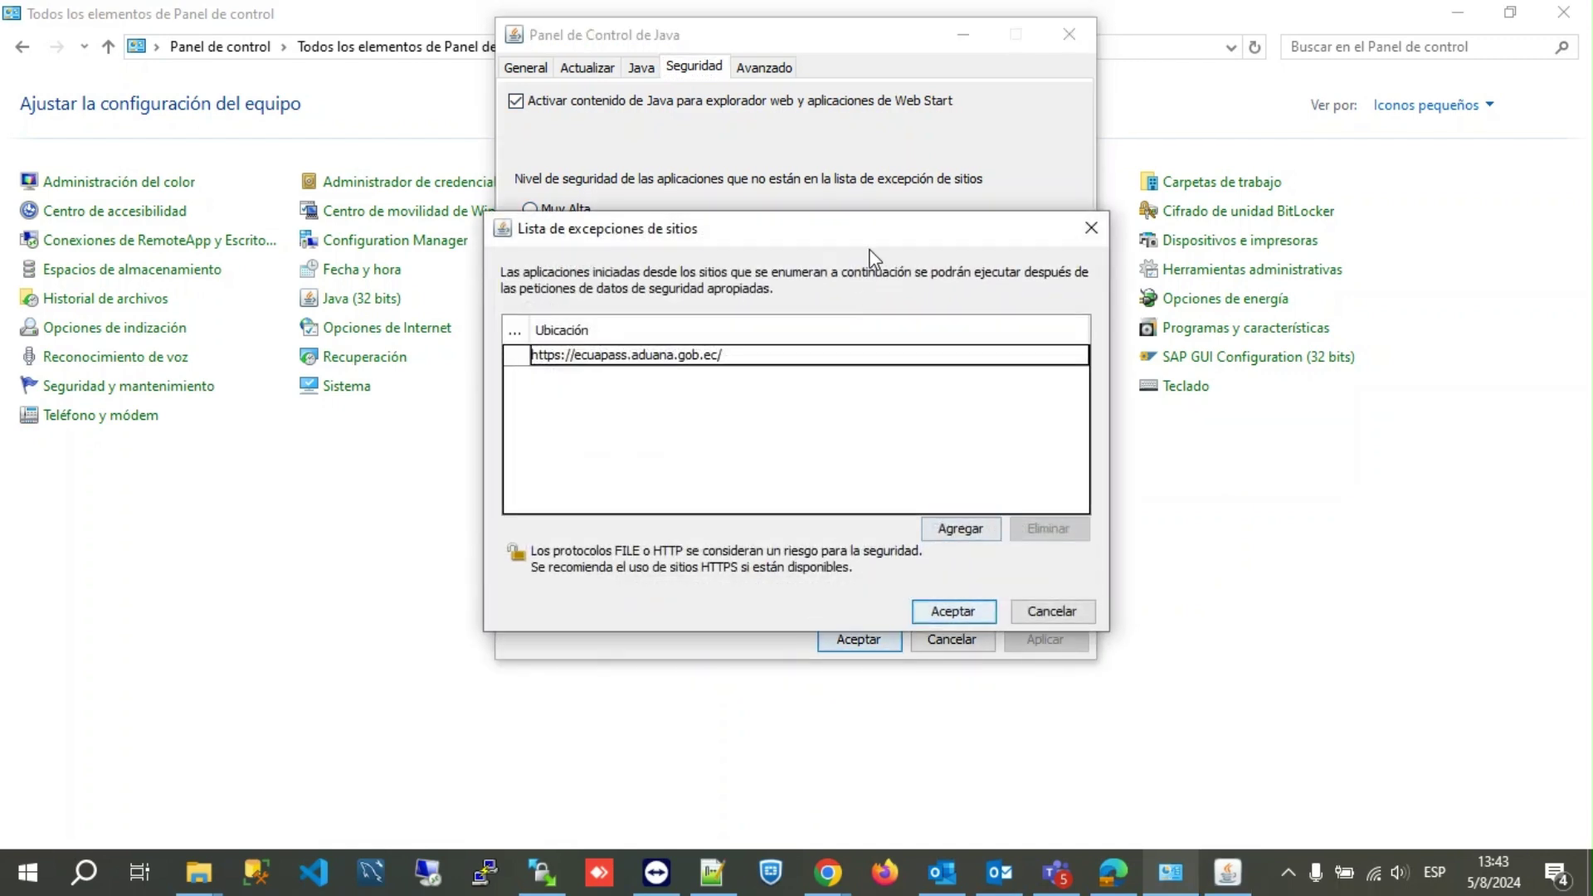
click(615, 352)
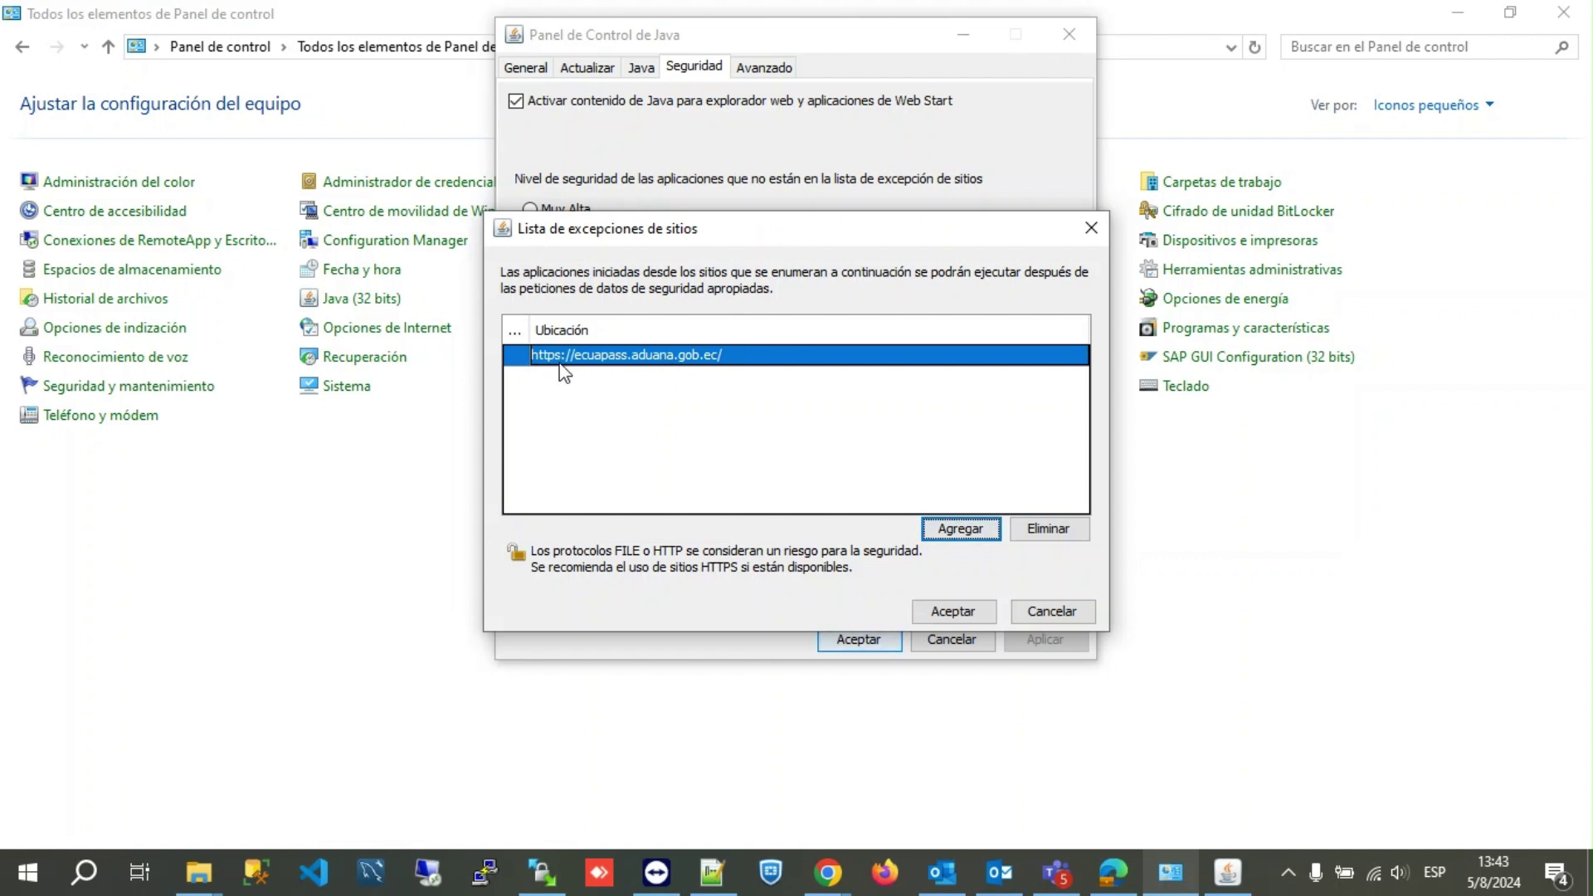
double_click(664, 357)
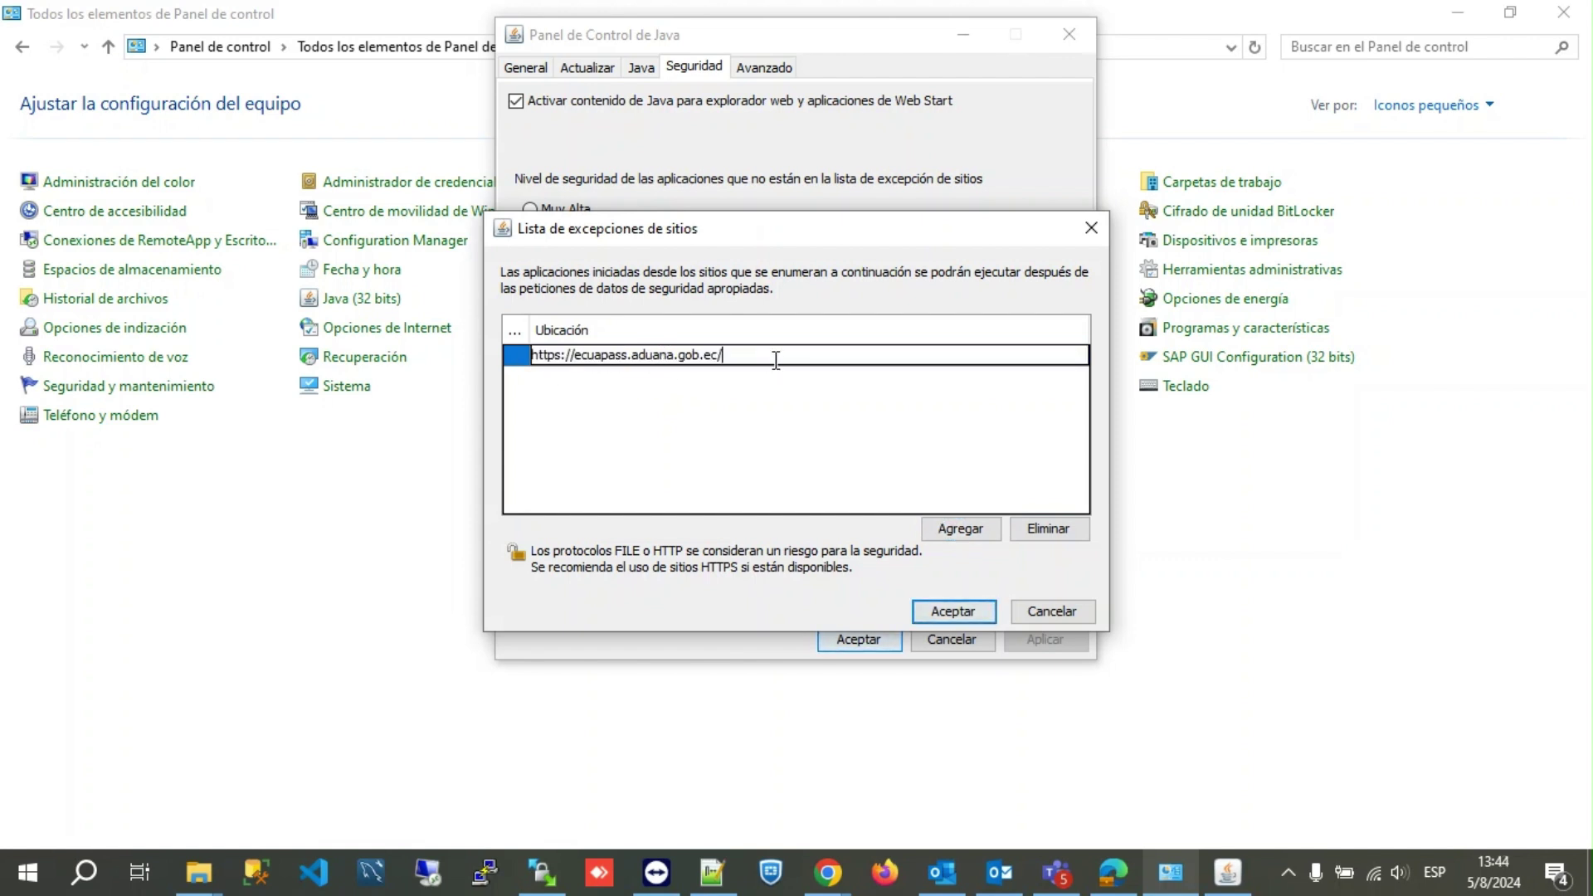
drag(772, 359, 518, 344)
click(754, 354)
drag(726, 359, 483, 352)
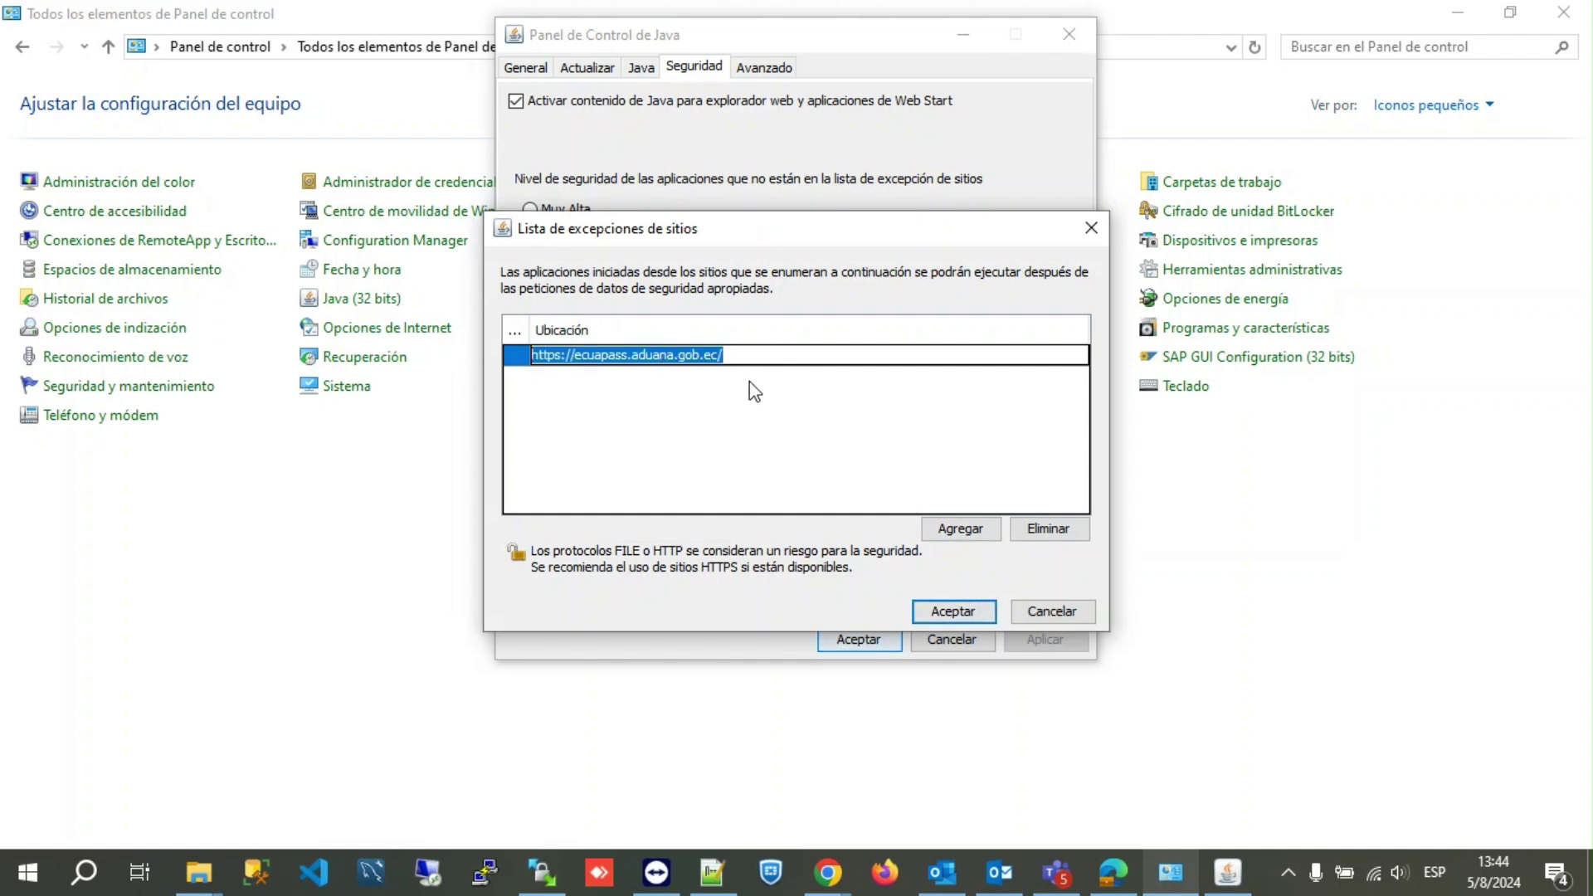
click(764, 357)
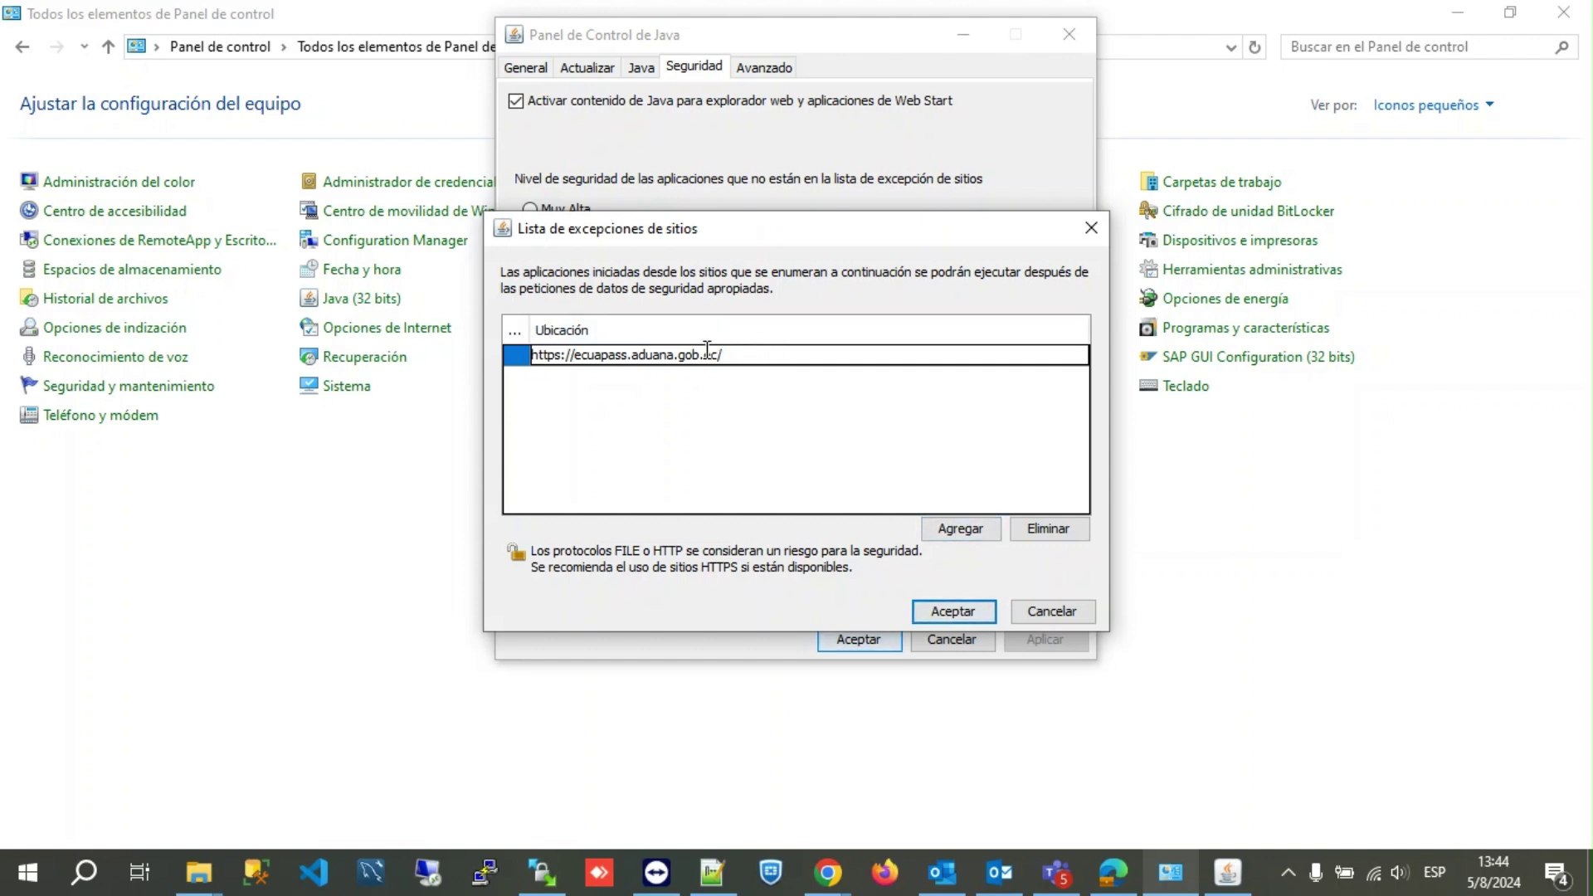
triple_click(764, 360)
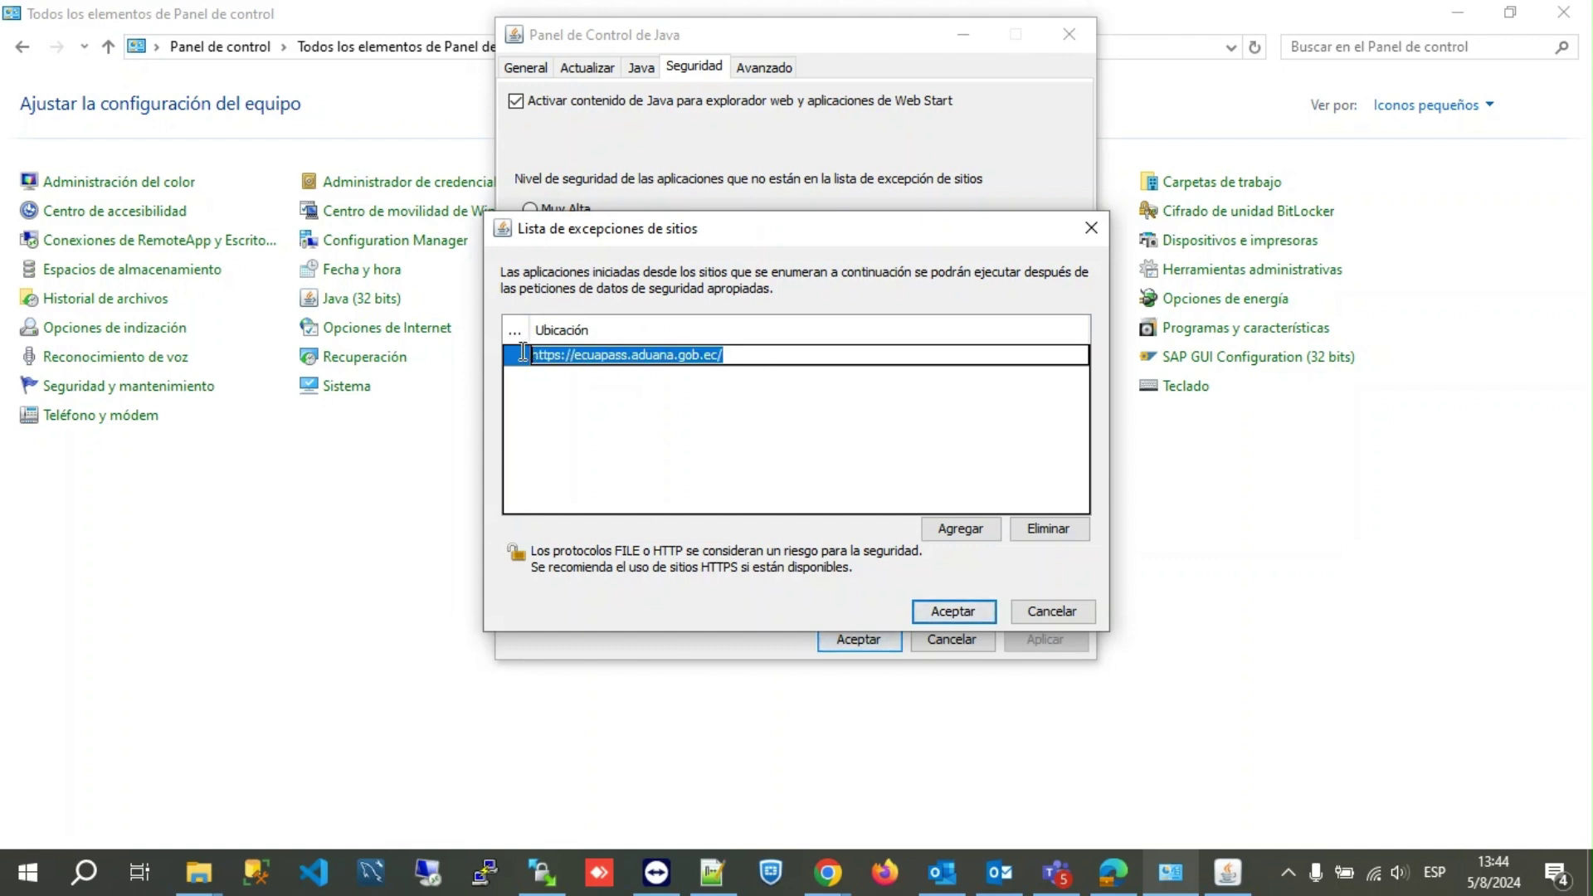
click(799, 356)
drag(799, 356, 562, 350)
key(Return)
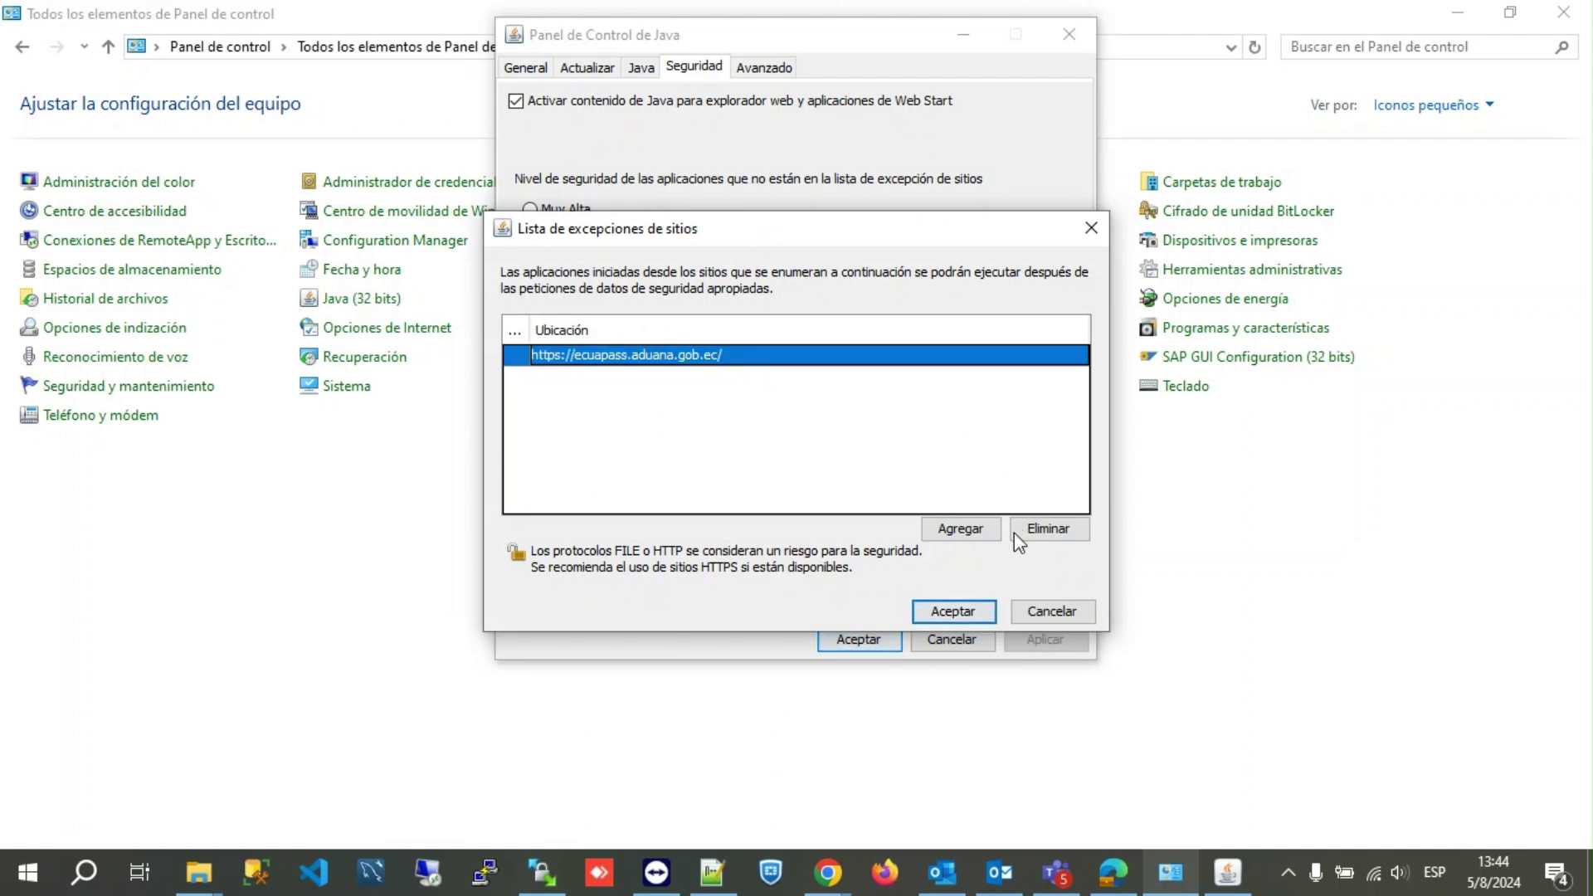
Accept the site exception list and the Java settings, and close Panel de control.
click(962, 531)
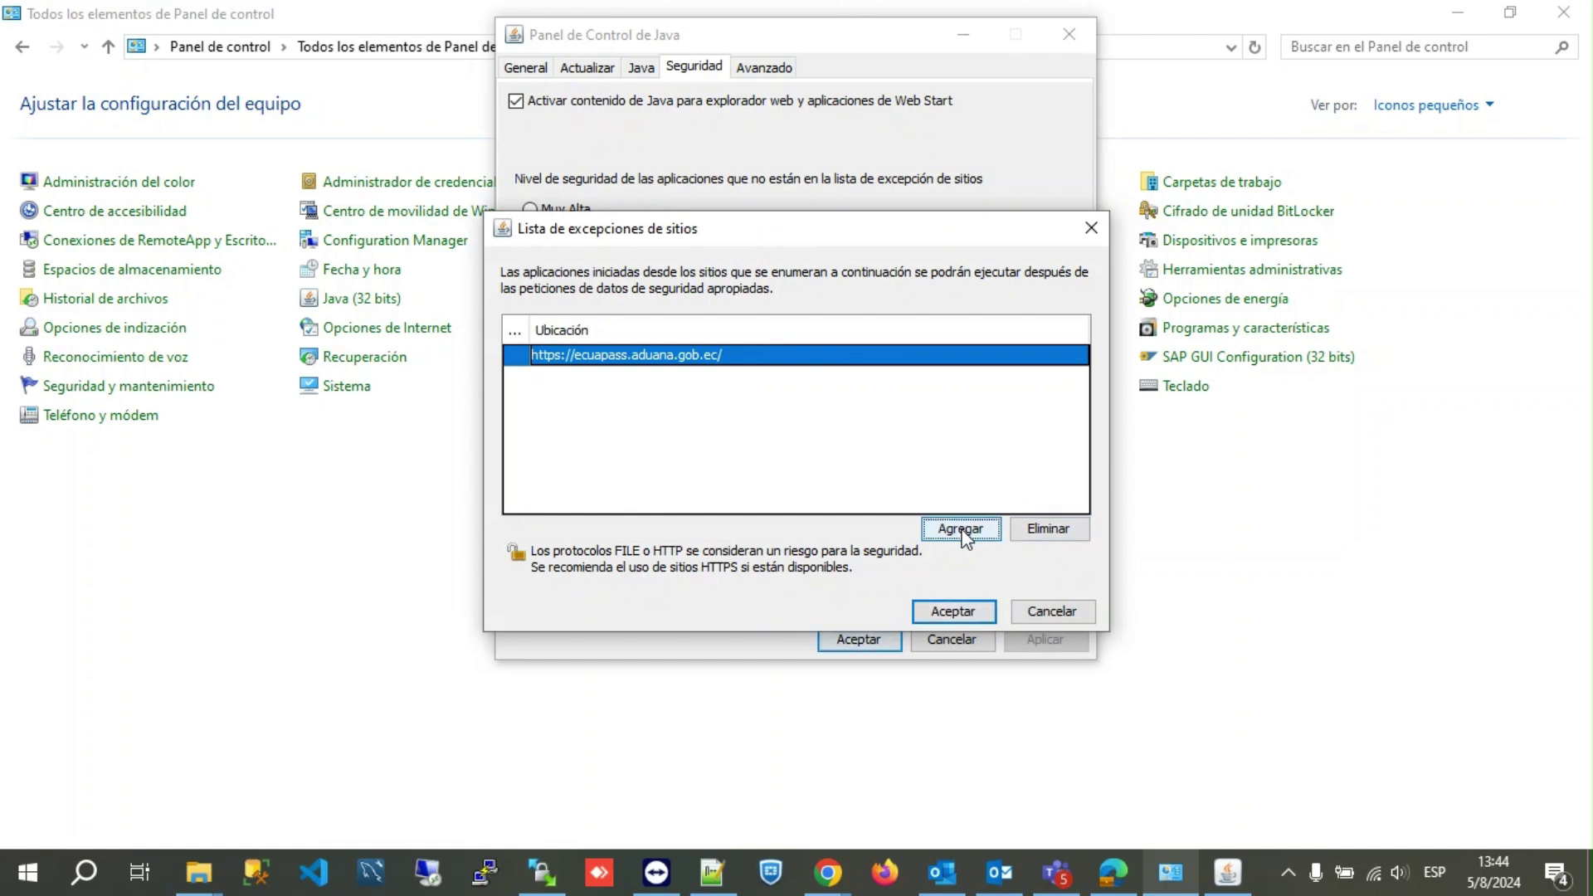
click(953, 611)
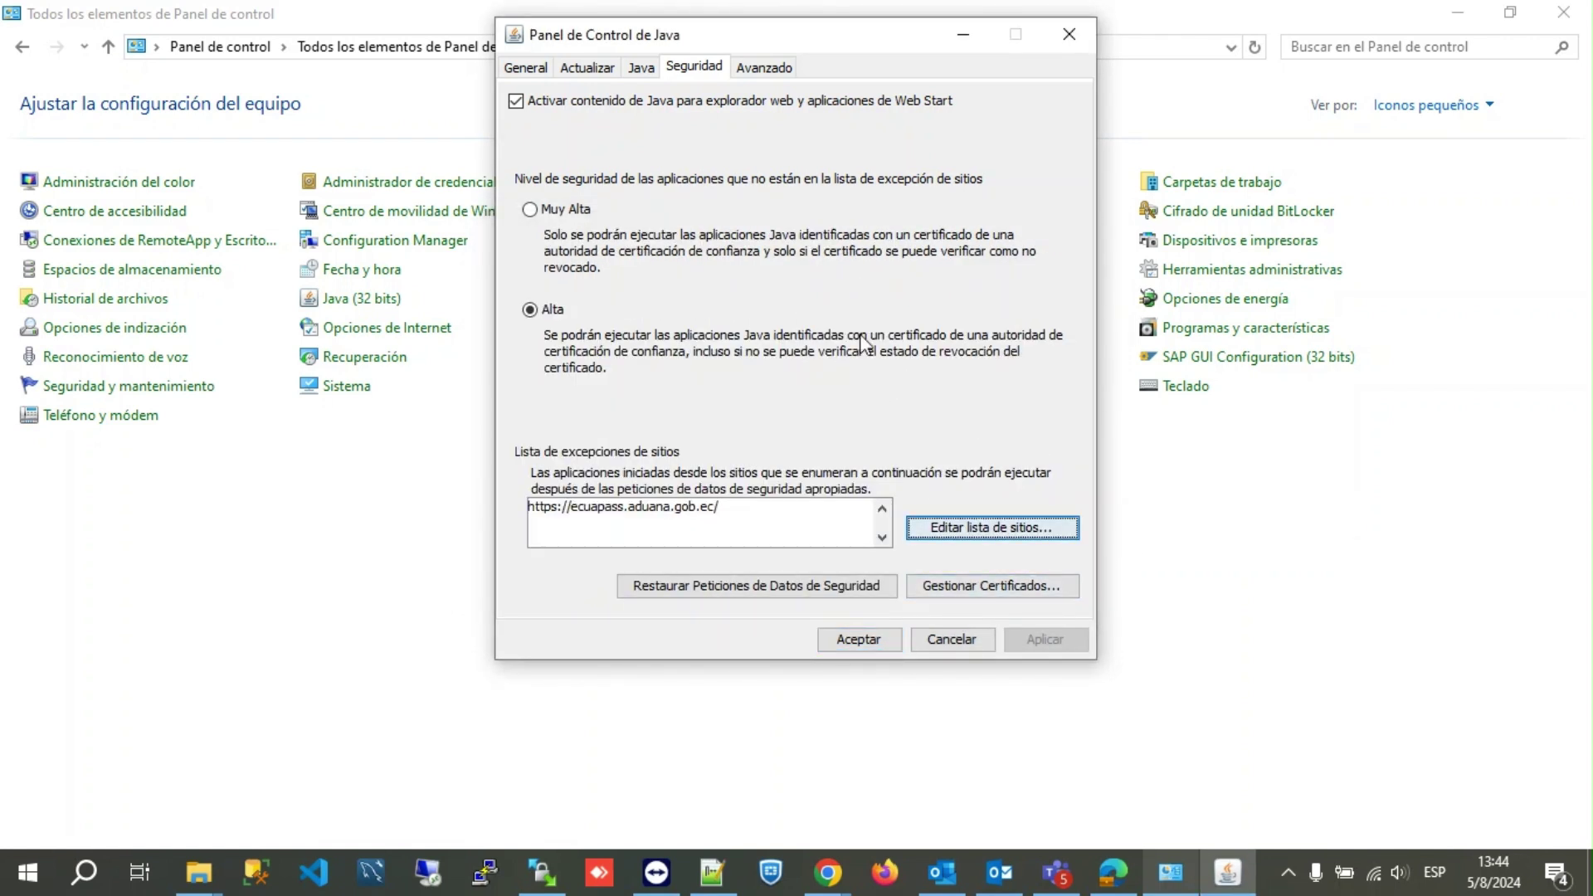
click(885, 640)
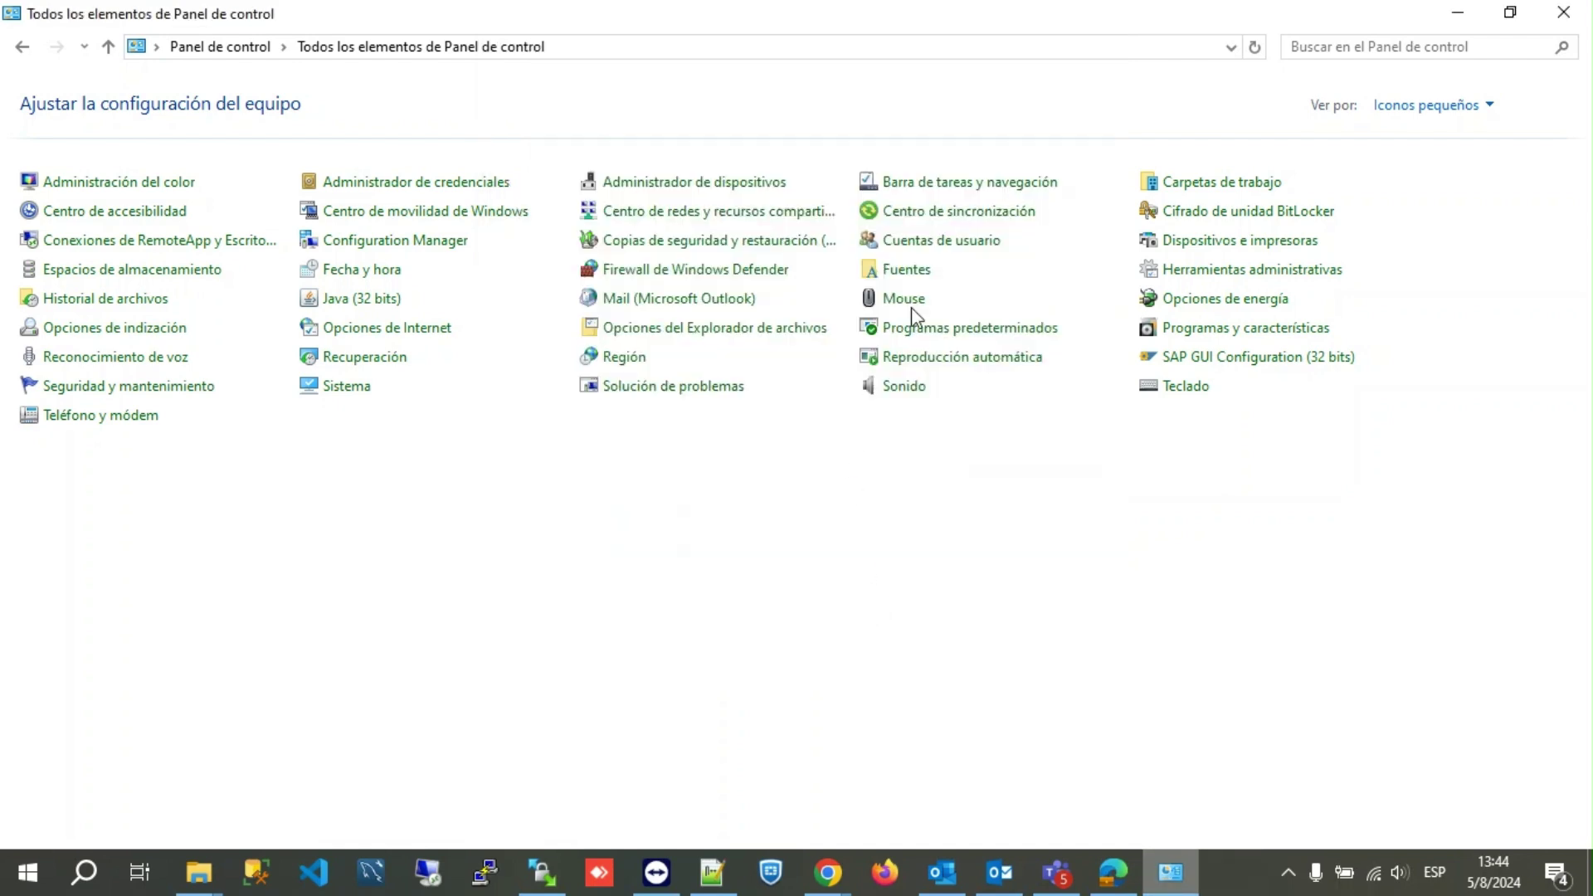
click(1562, 12)
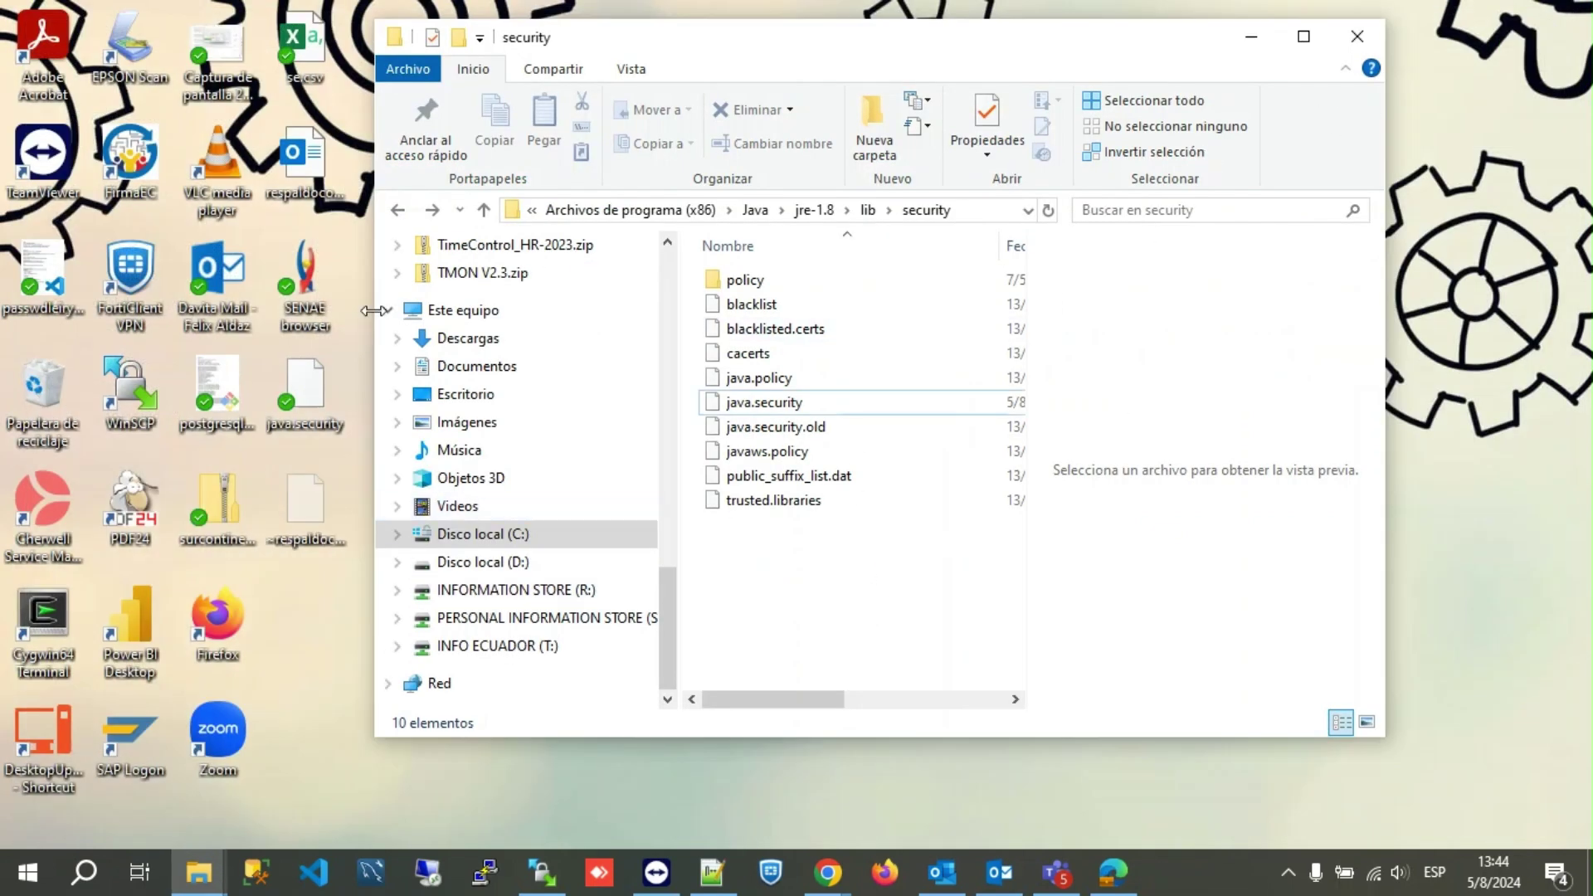
Minimize the security folder window and open the bookmarked ECUAPASS site in SENAE browser.
click(1251, 36)
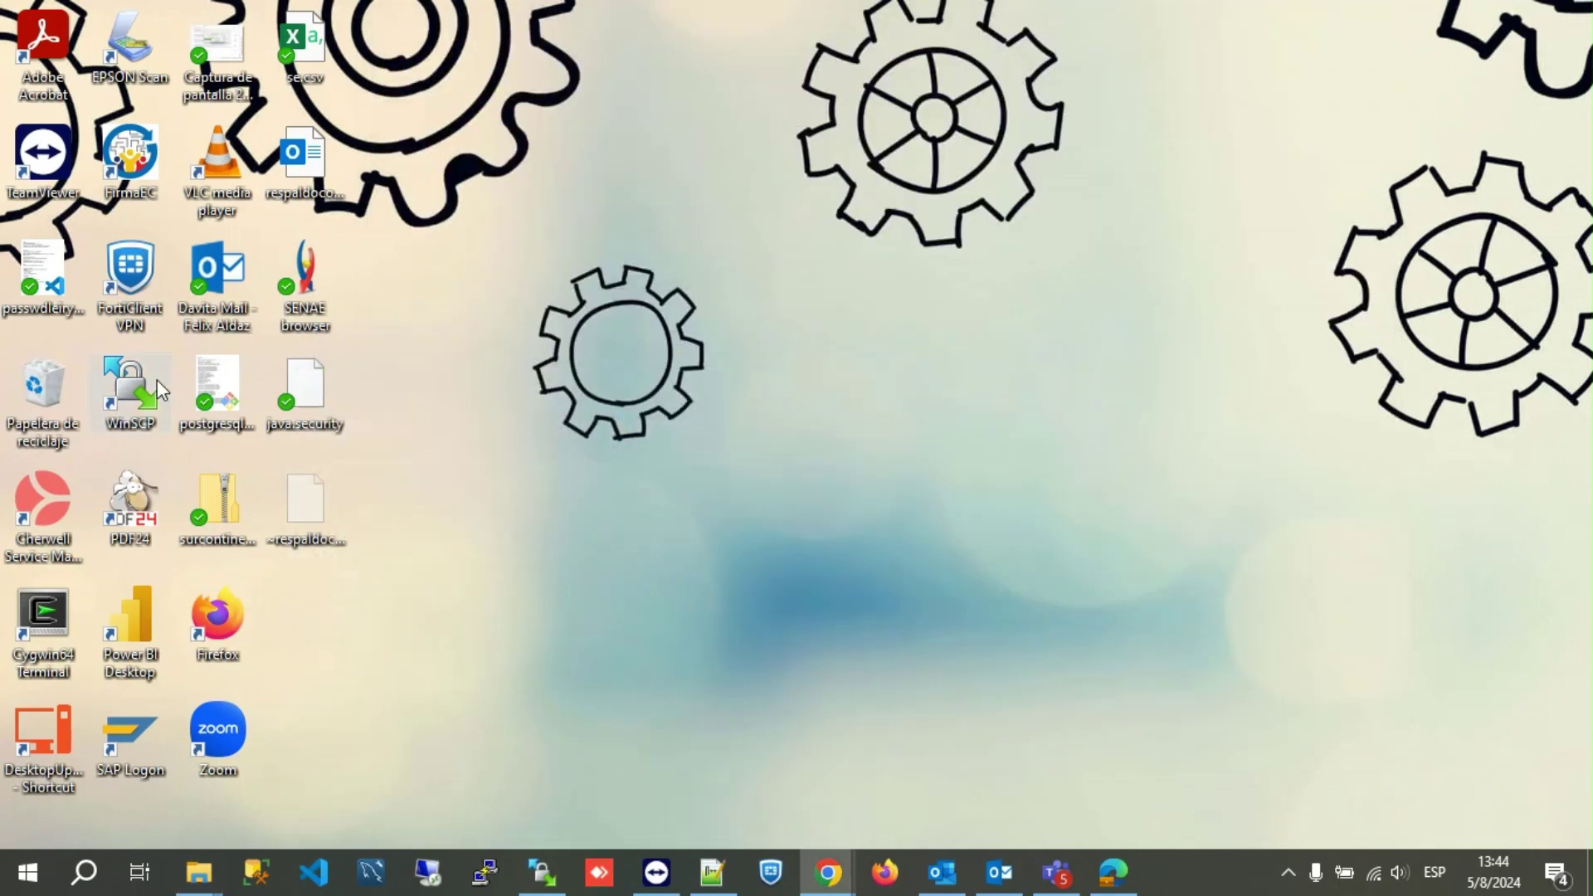
double_click(304, 272)
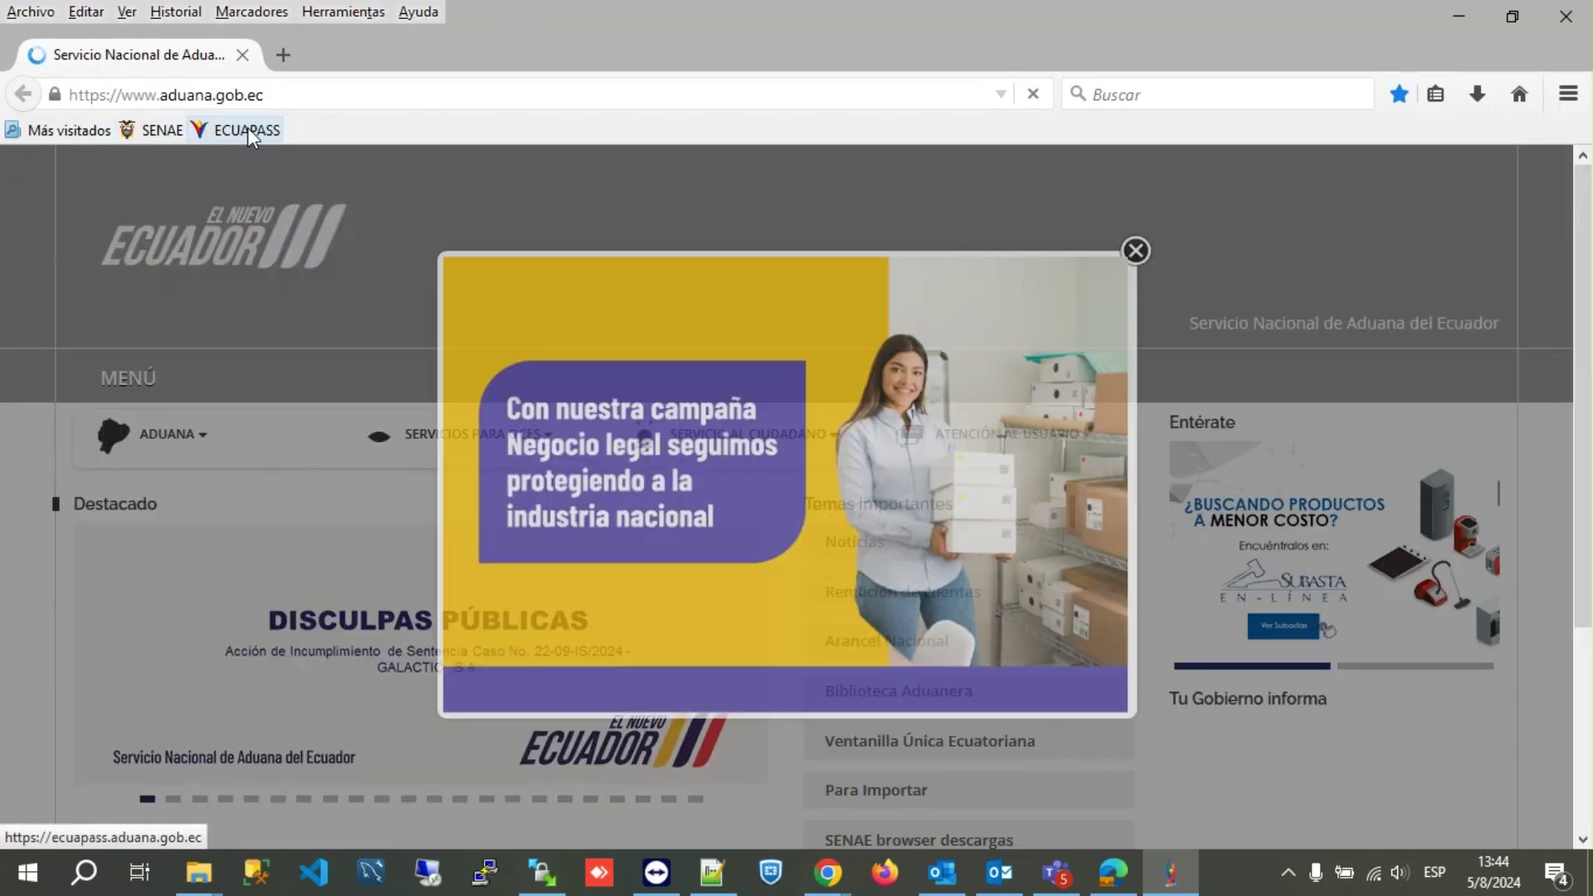
click(232, 128)
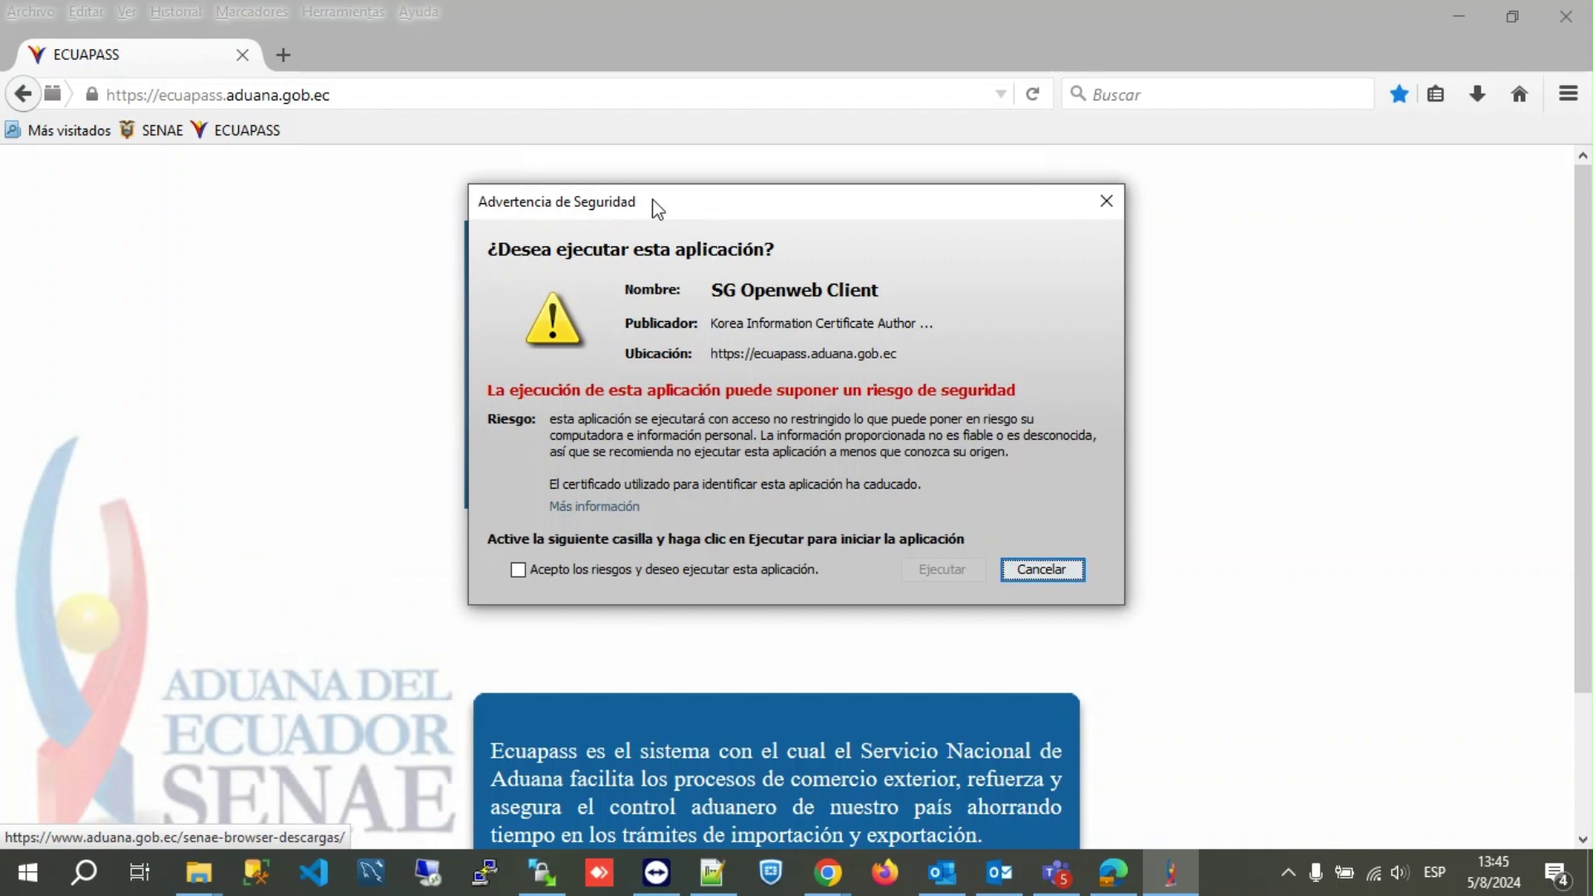
Accept the risks in the stacked Java security warnings and run SG Openweb Client.
drag(653, 201, 715, 244)
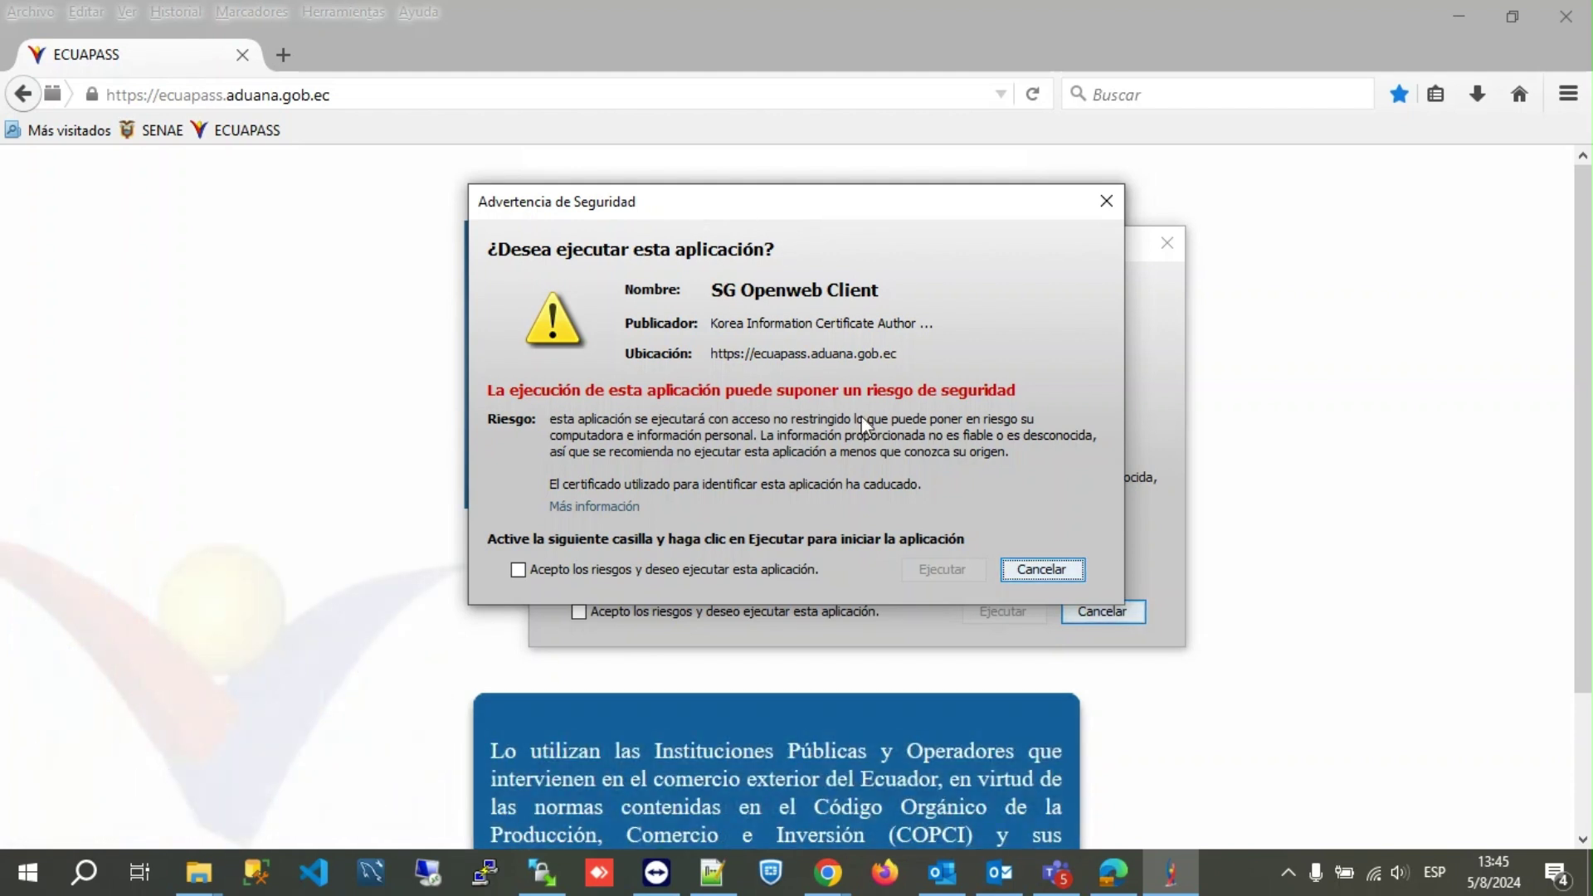
click(517, 570)
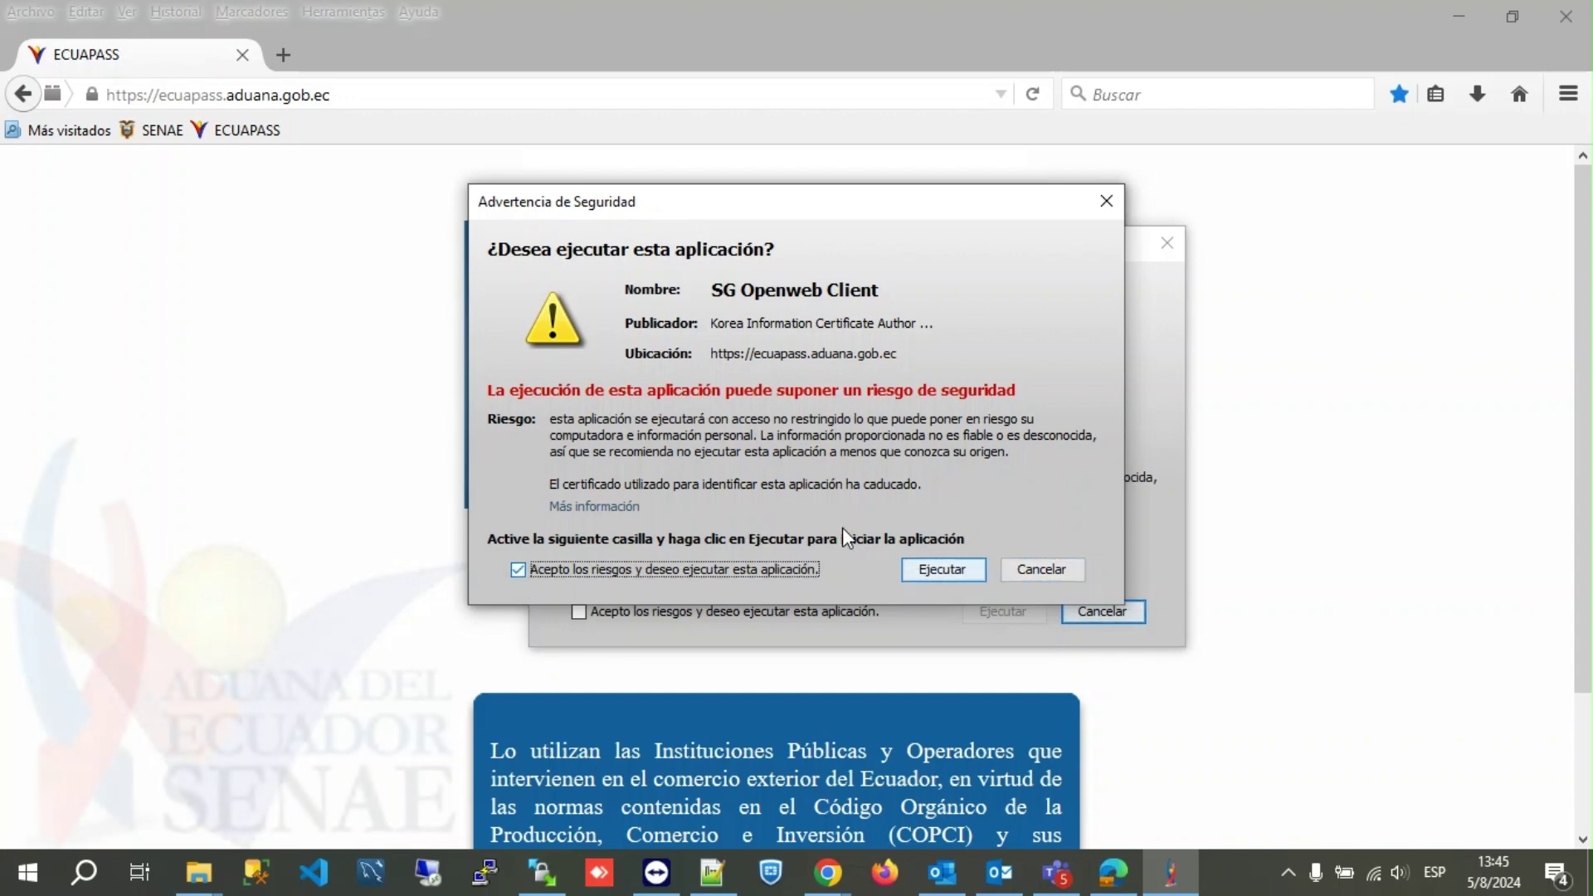
click(939, 574)
click(634, 614)
click(1004, 611)
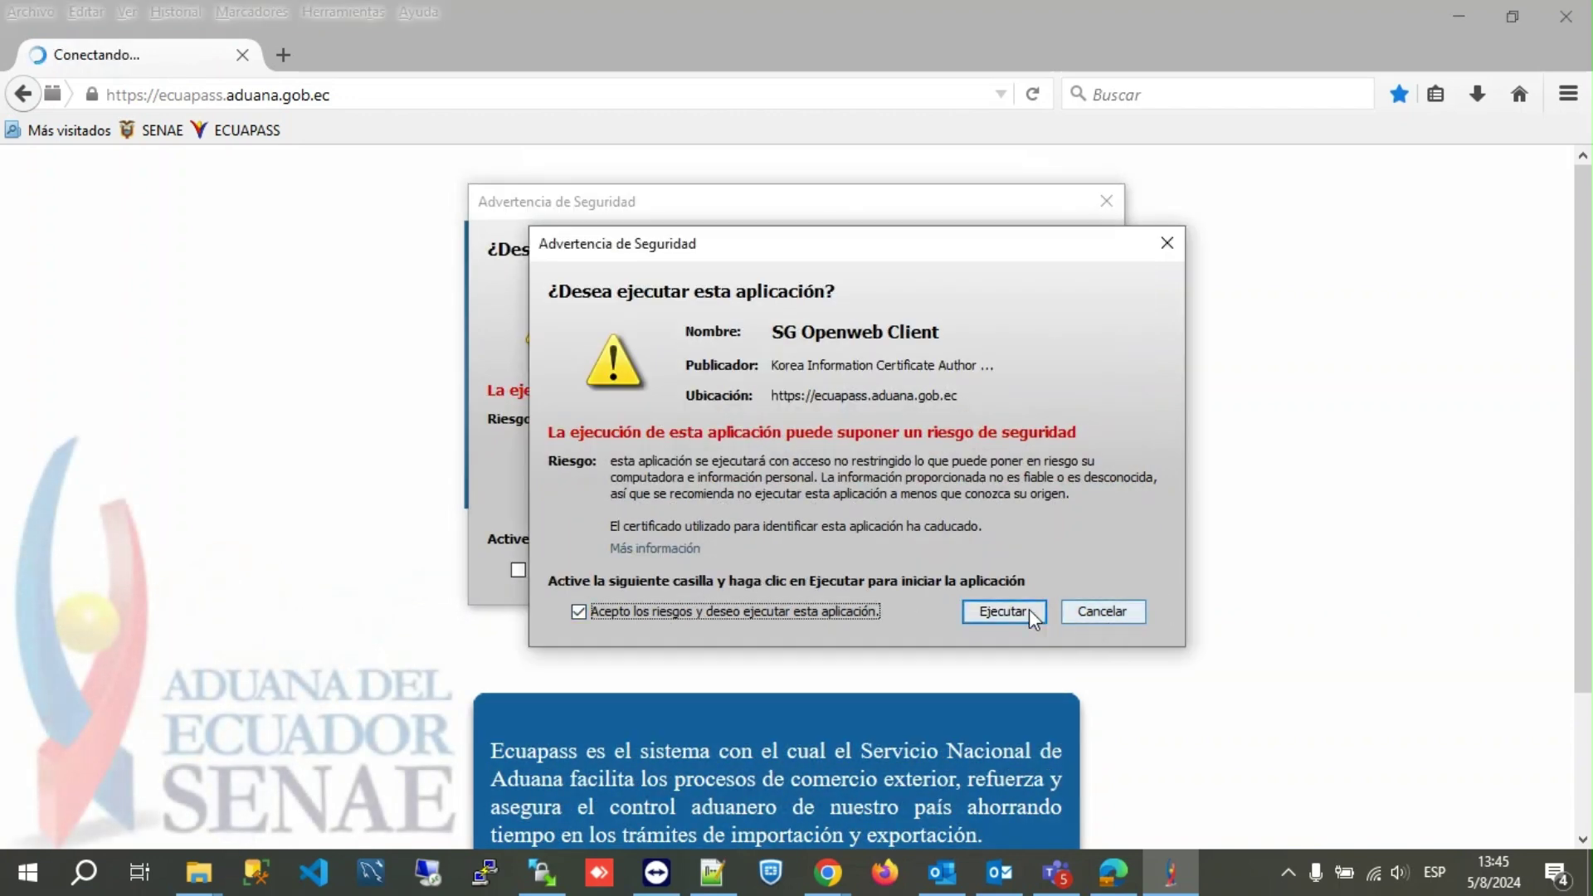
click(657, 571)
click(942, 570)
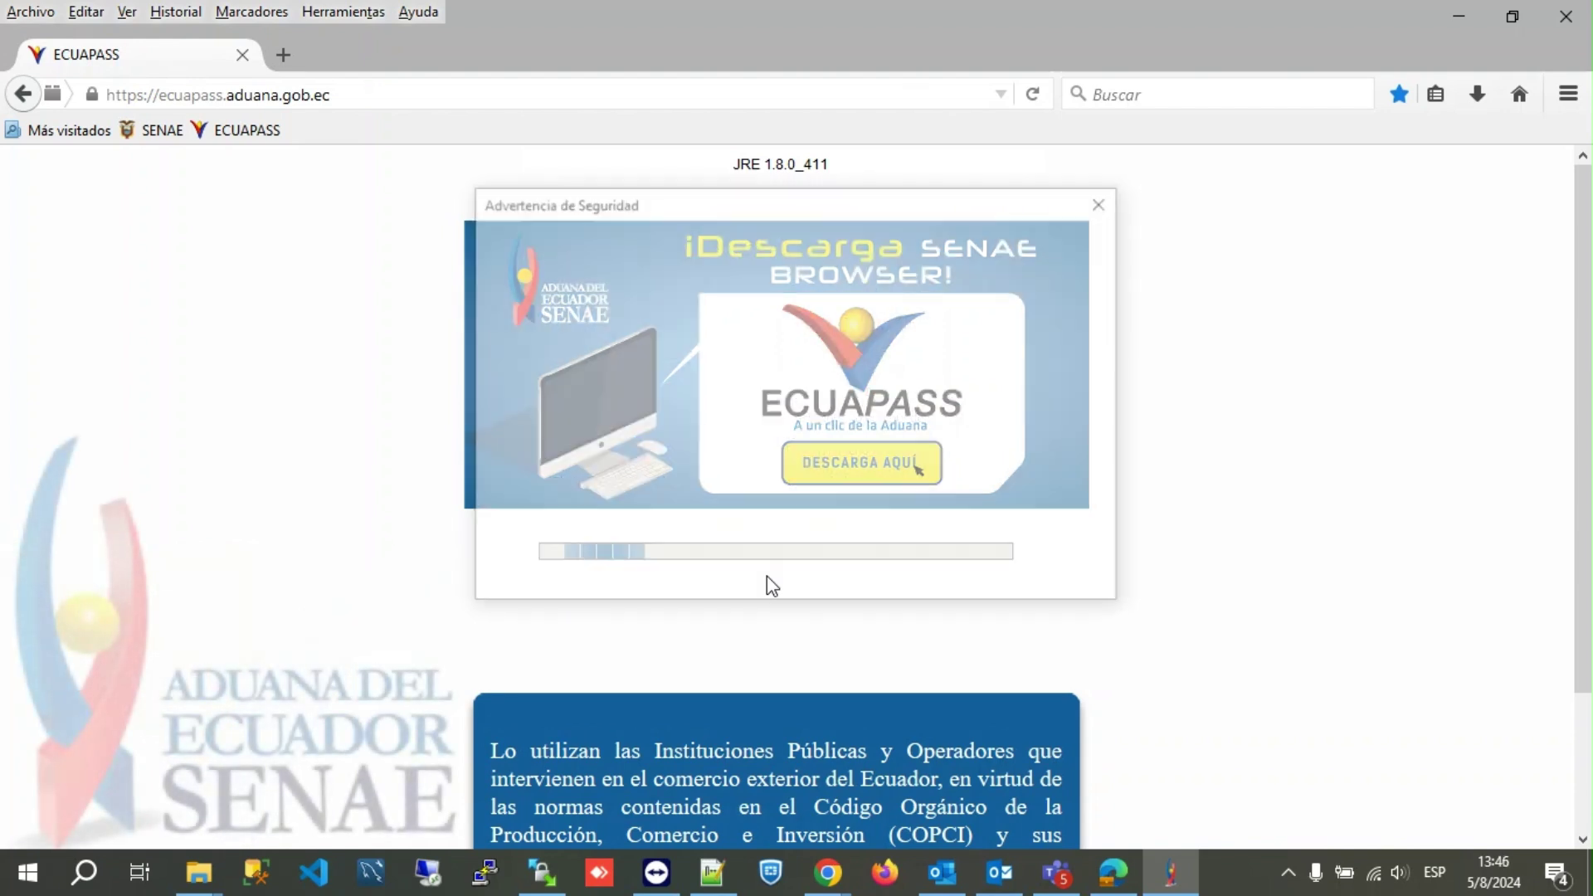
Accept the risks in the remaining Java security warnings and run the applications, including xmlsecurity_applet_archive-1.0.
click(553, 571)
click(942, 570)
click(765, 573)
click(942, 569)
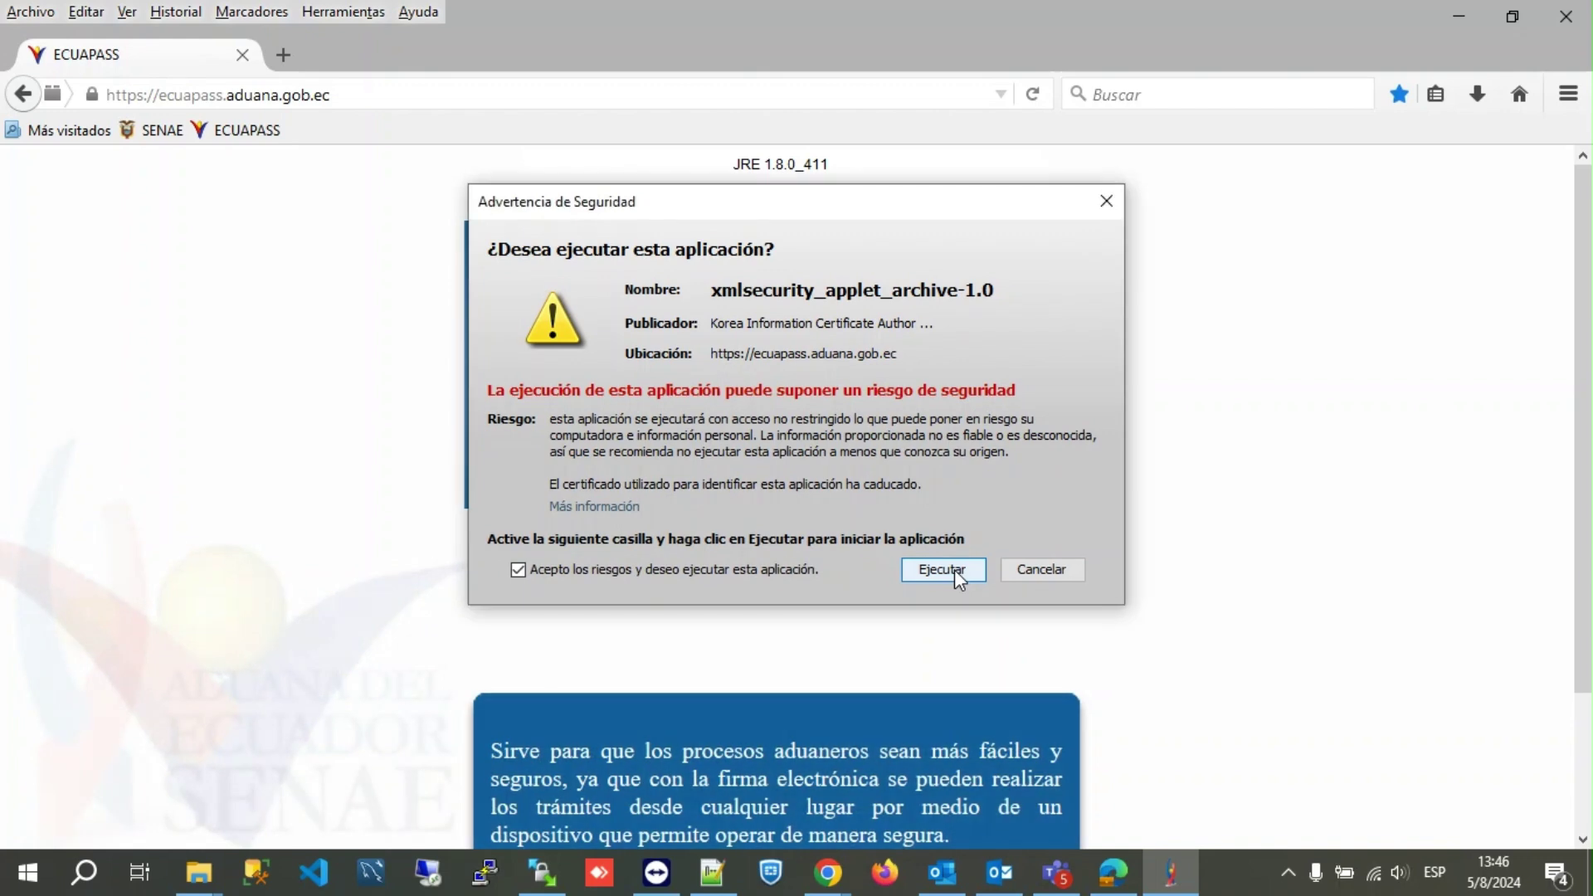
click(954, 569)
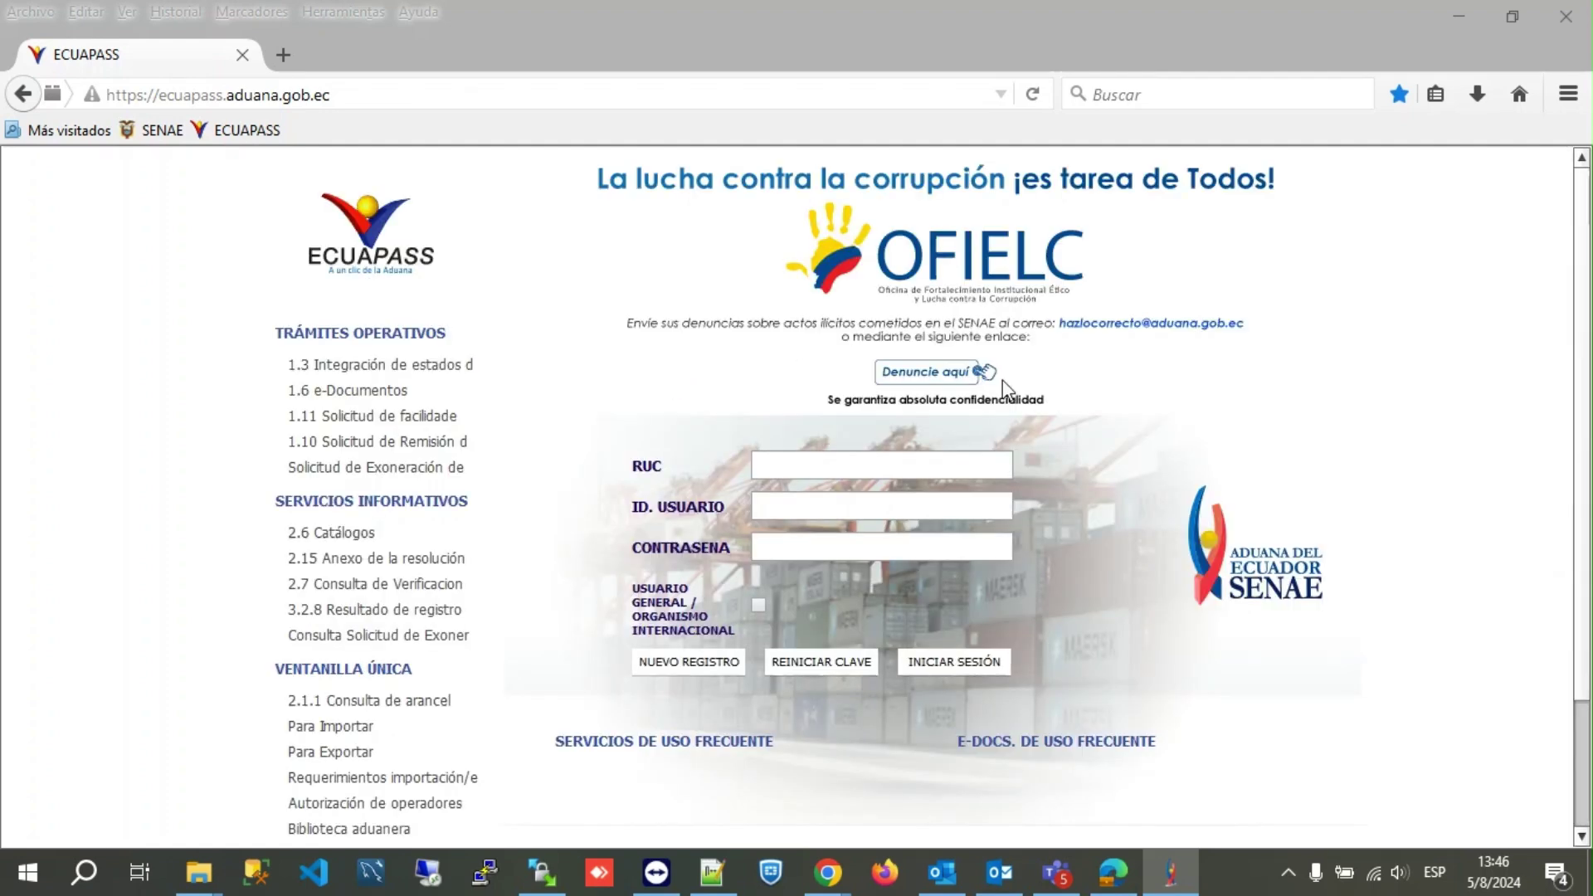
Put the cursor in the RUC field of the ECUAPASS login form, and switch to the Descargas folder in File Explorer.
click(833, 458)
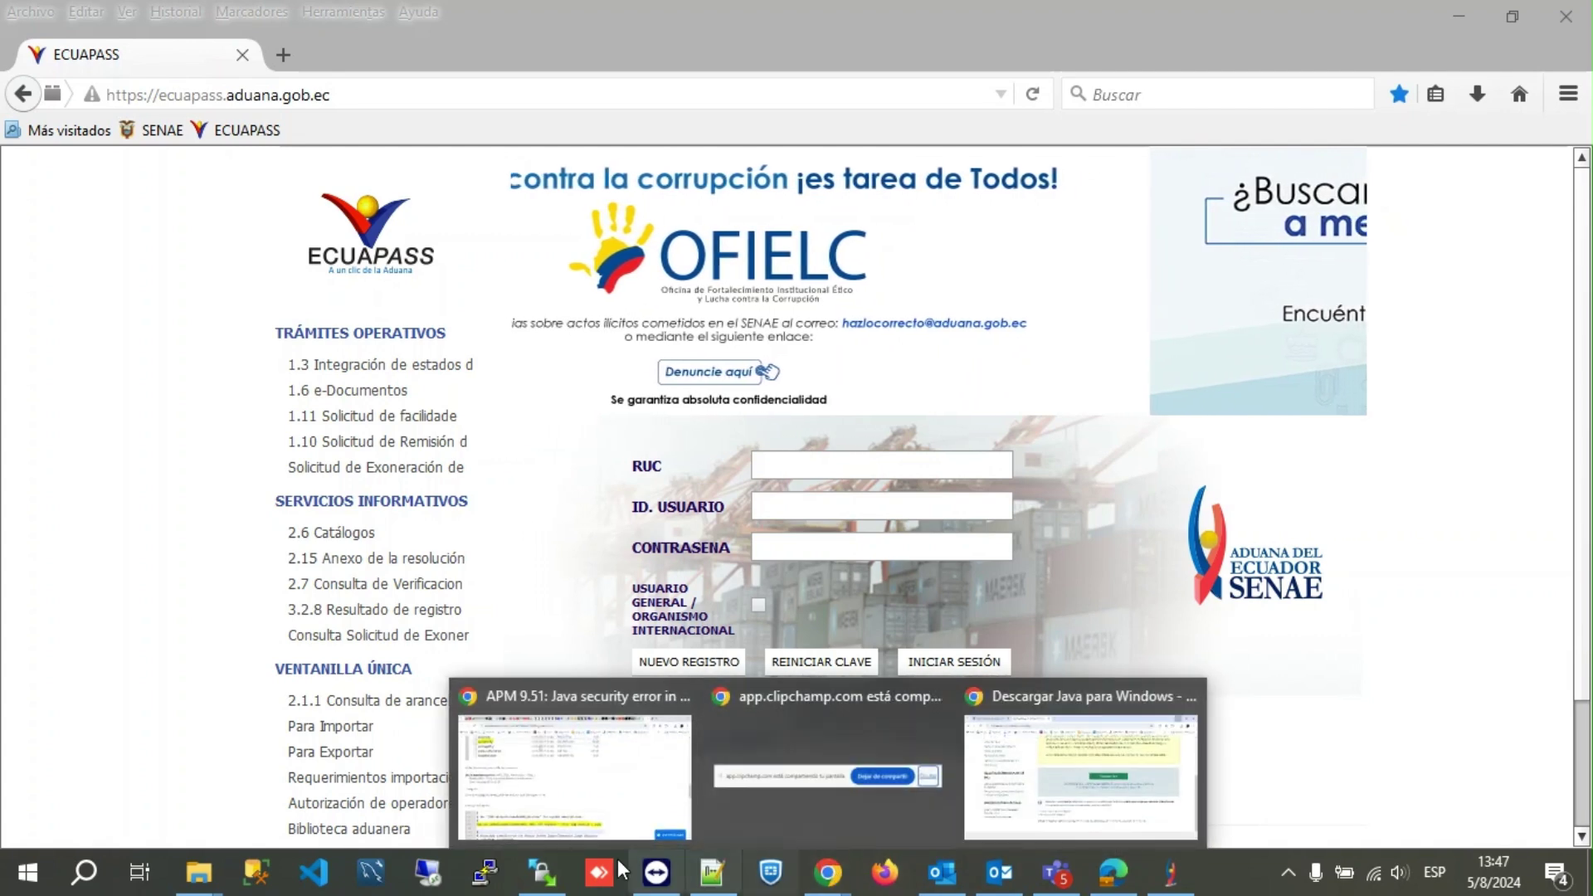
mouse_move(207, 854)
click(113, 738)
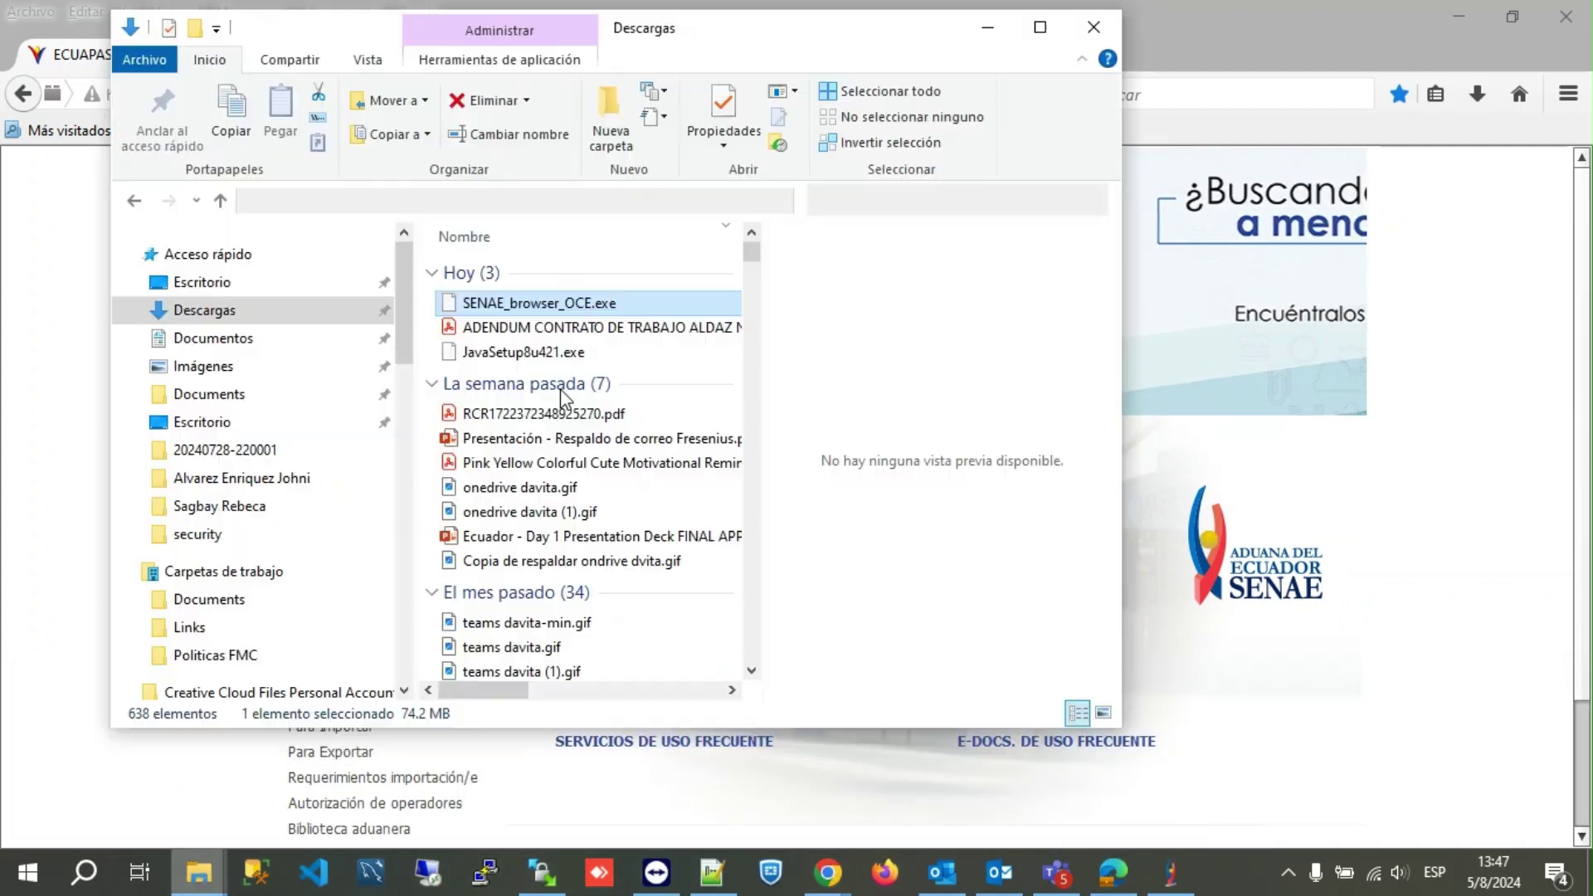
Select the JavaSetup8u421.exe installer in the Descargas folder and minimize that folder window.
click(590, 352)
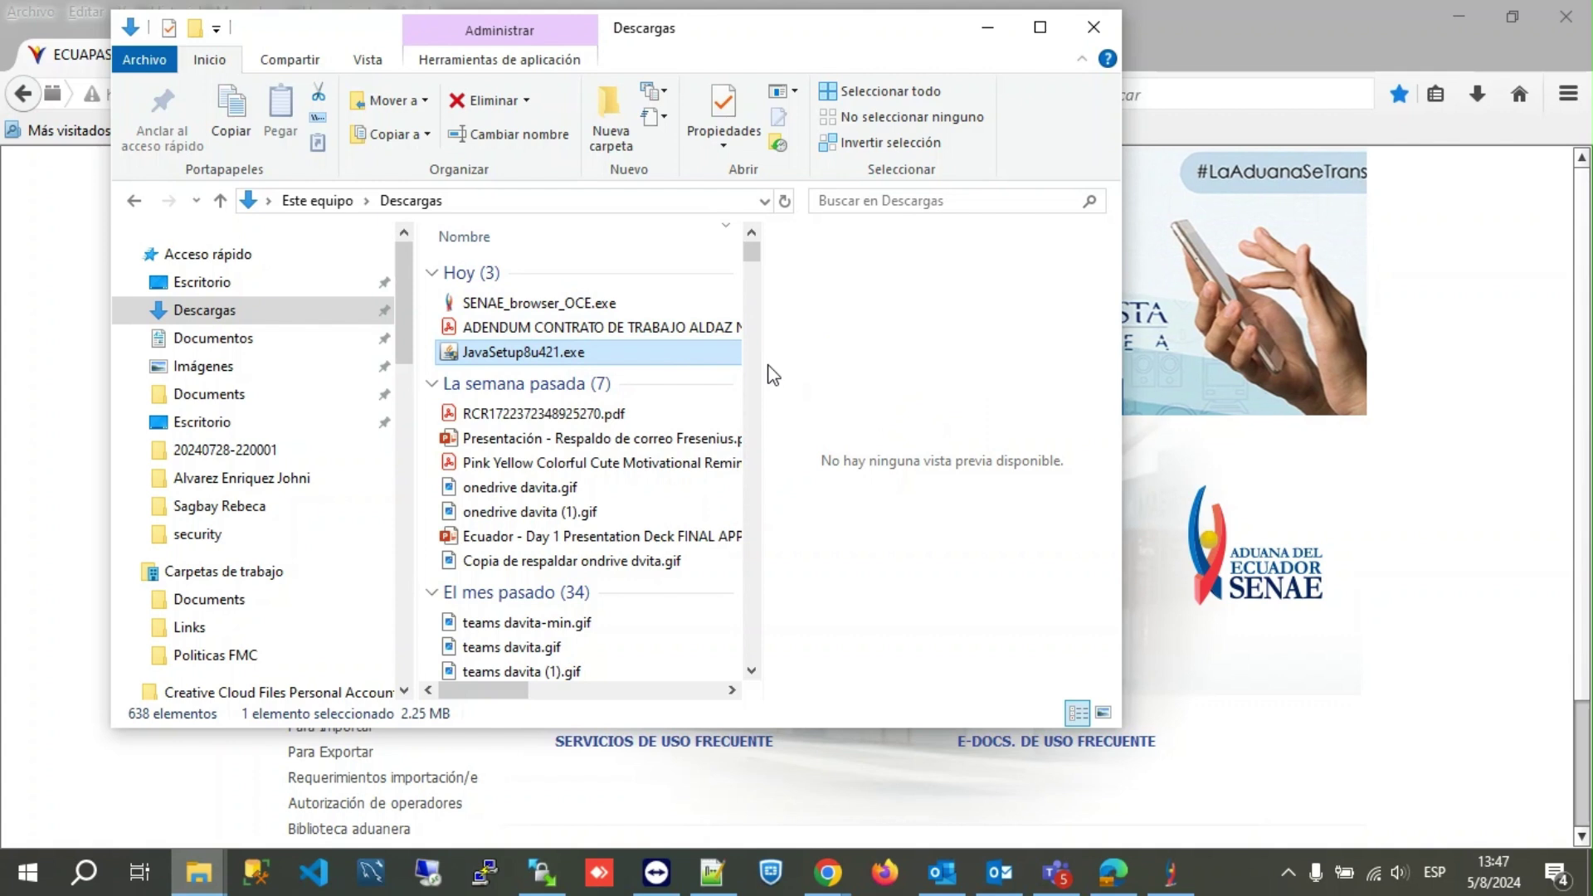
mouse_move(674, 365)
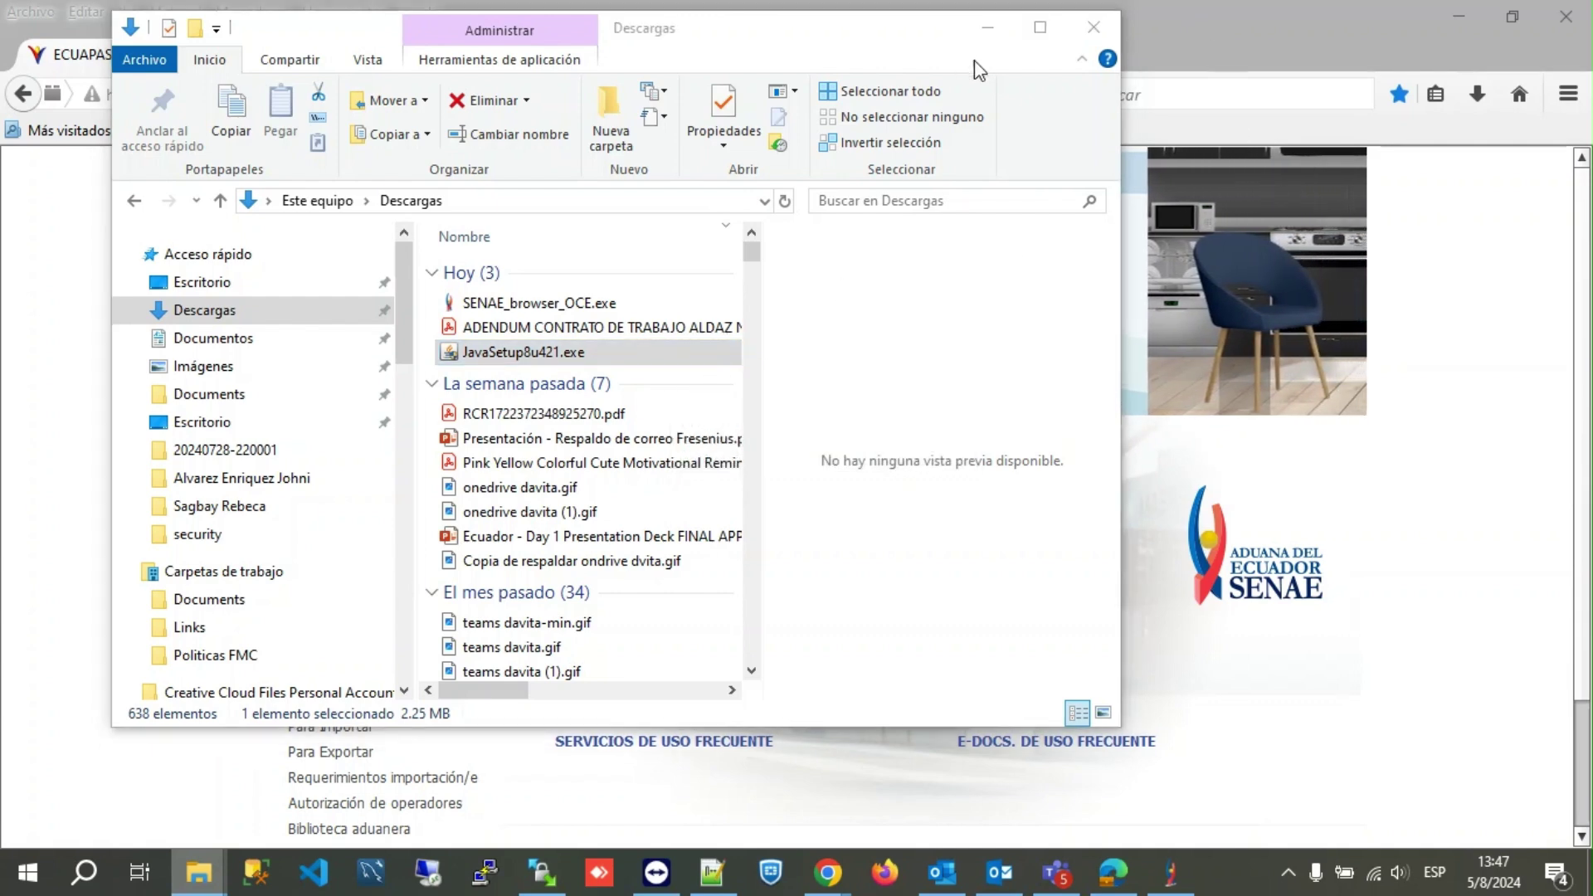
click(987, 27)
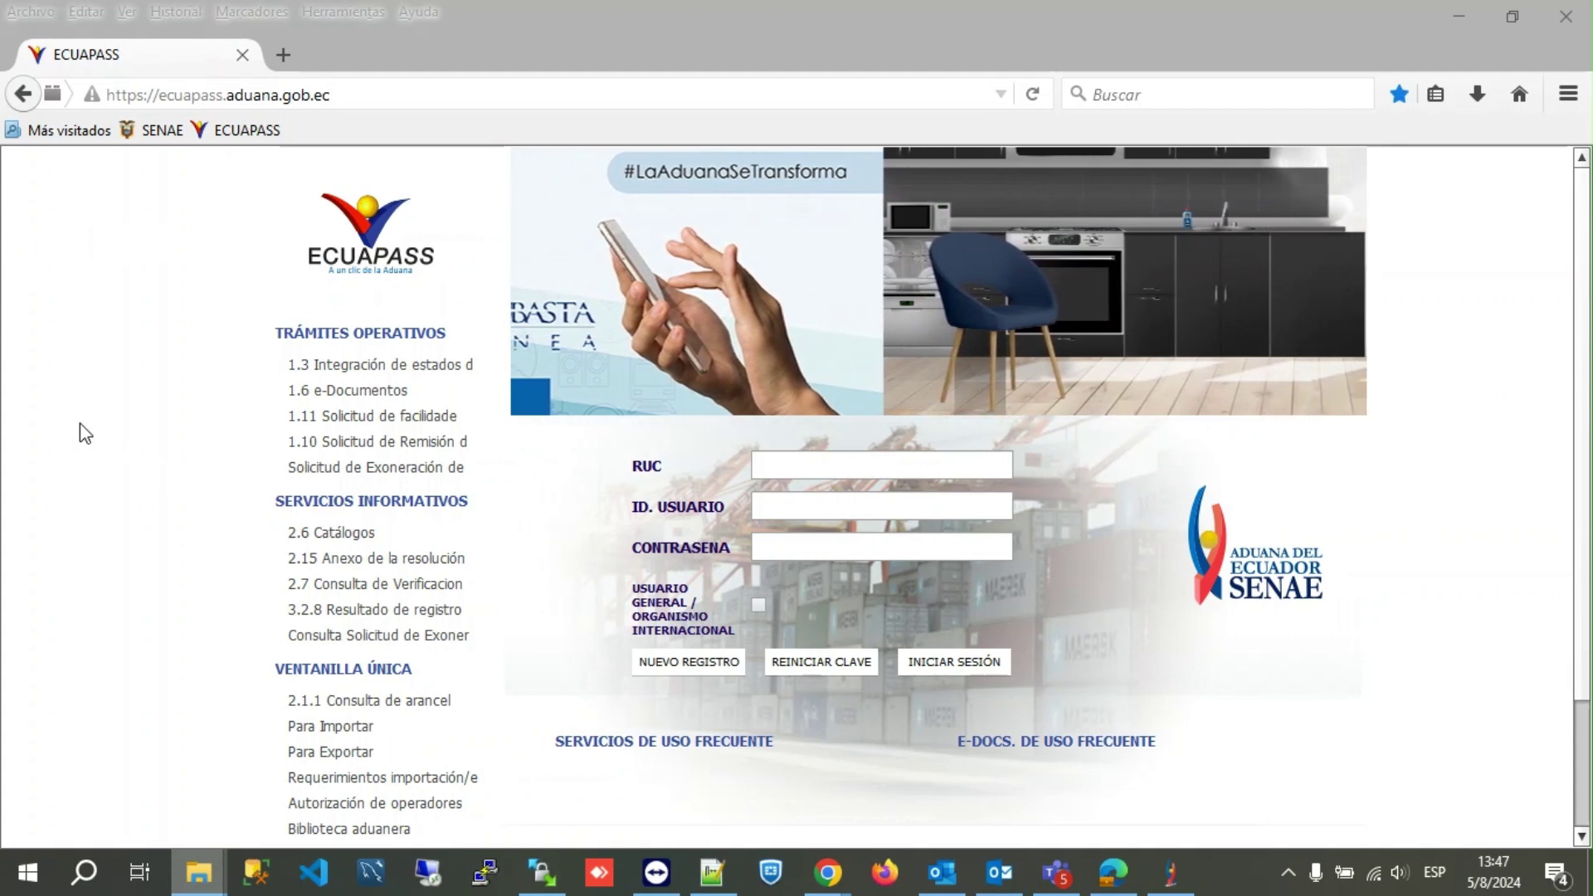
Bring up the jre-1.8 security folder window and locate the java.security file in it.
mouse_move(954, 881)
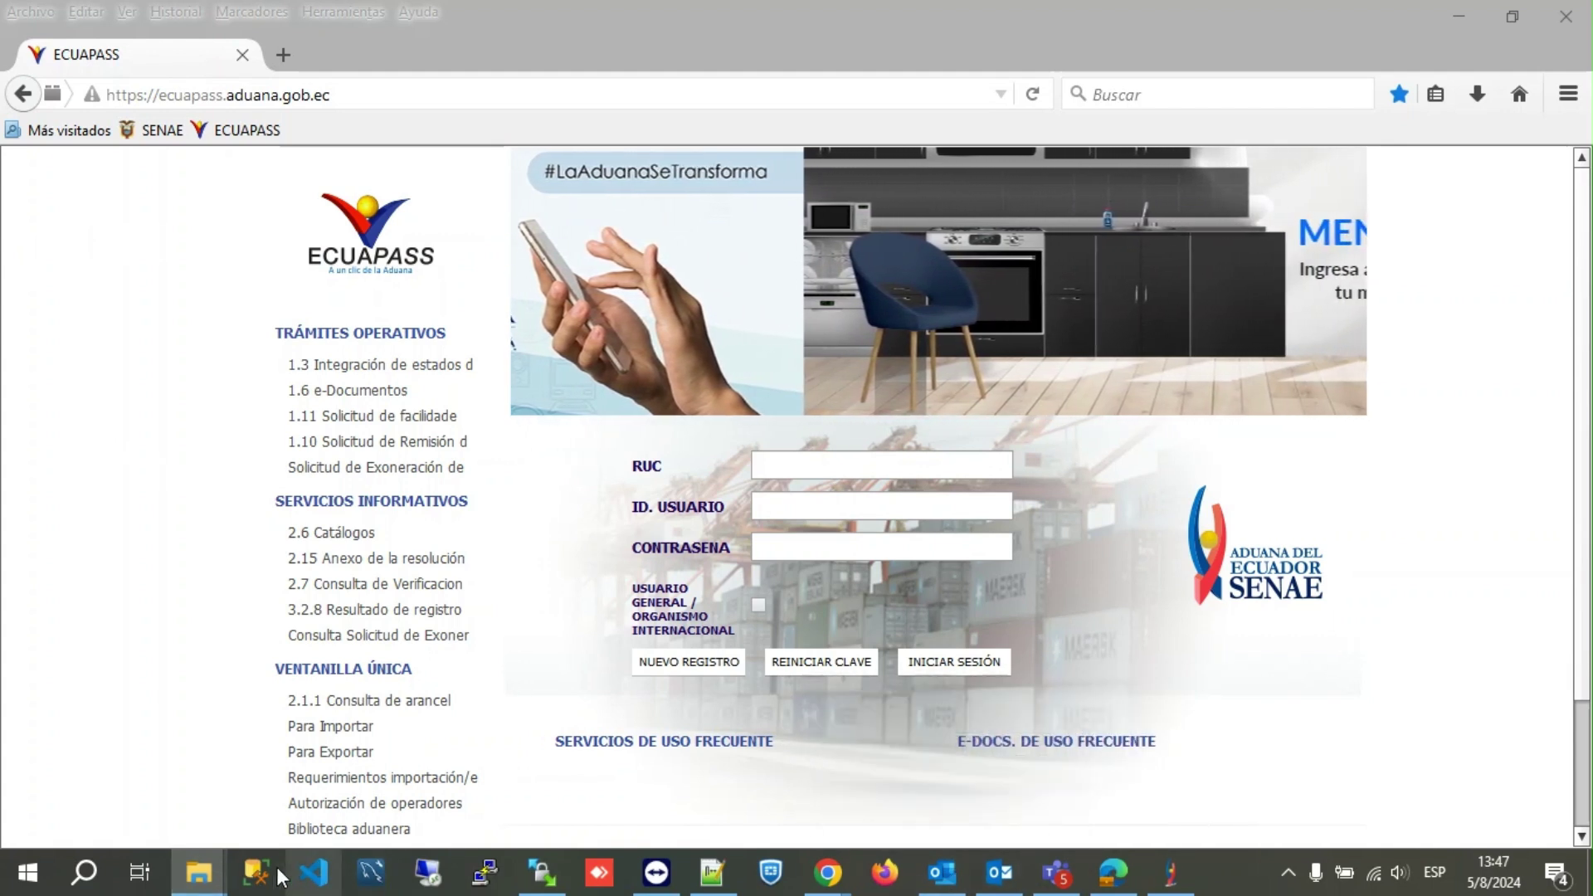
mouse_move(204, 872)
click(277, 770)
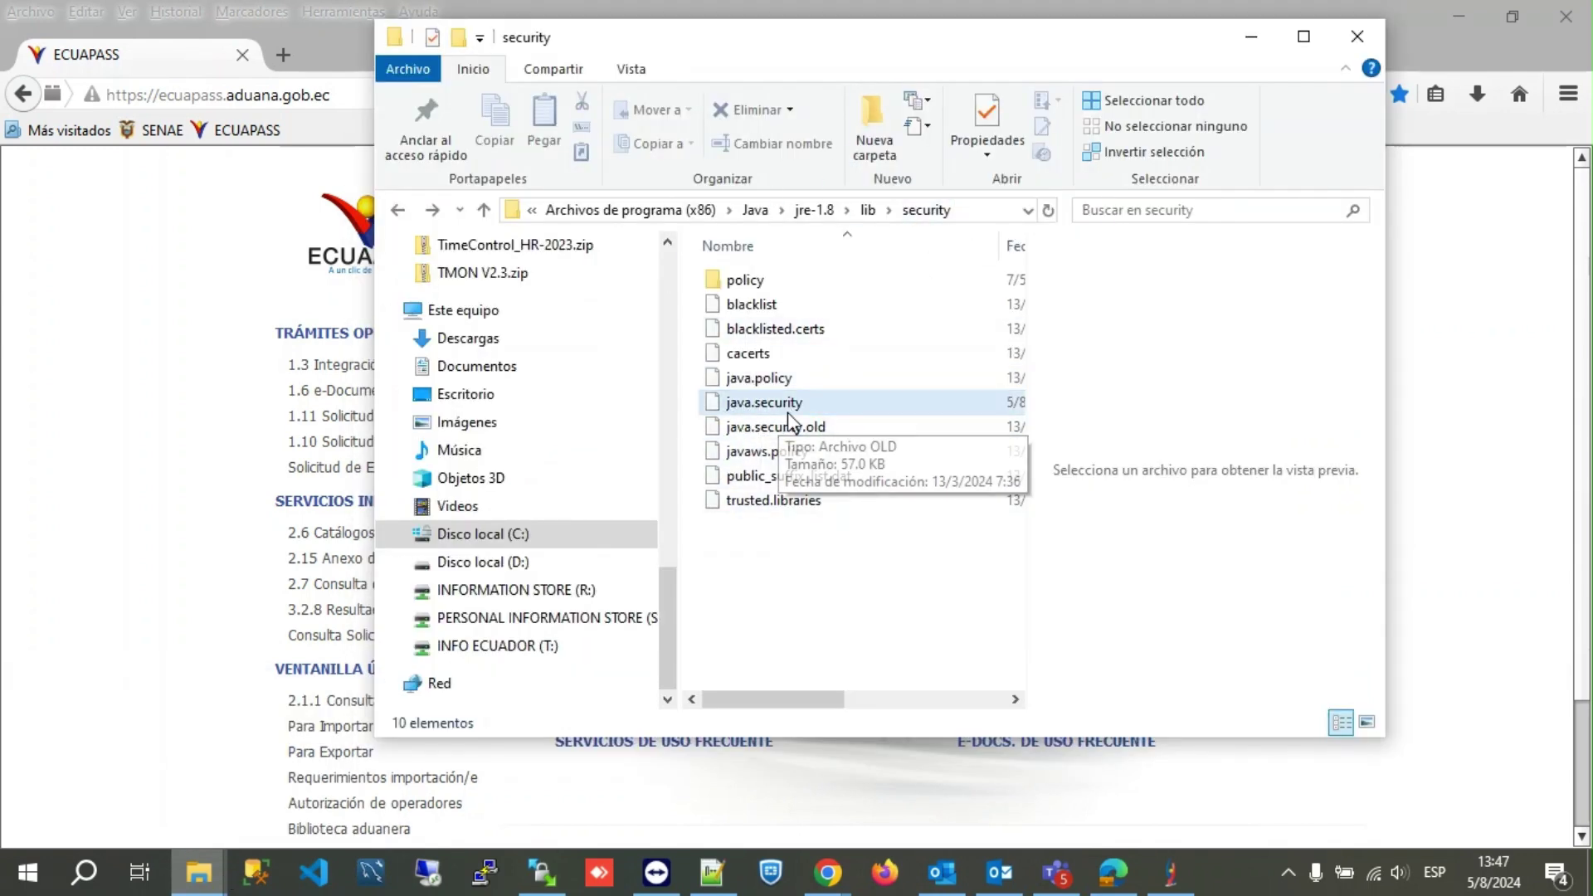
click(759, 404)
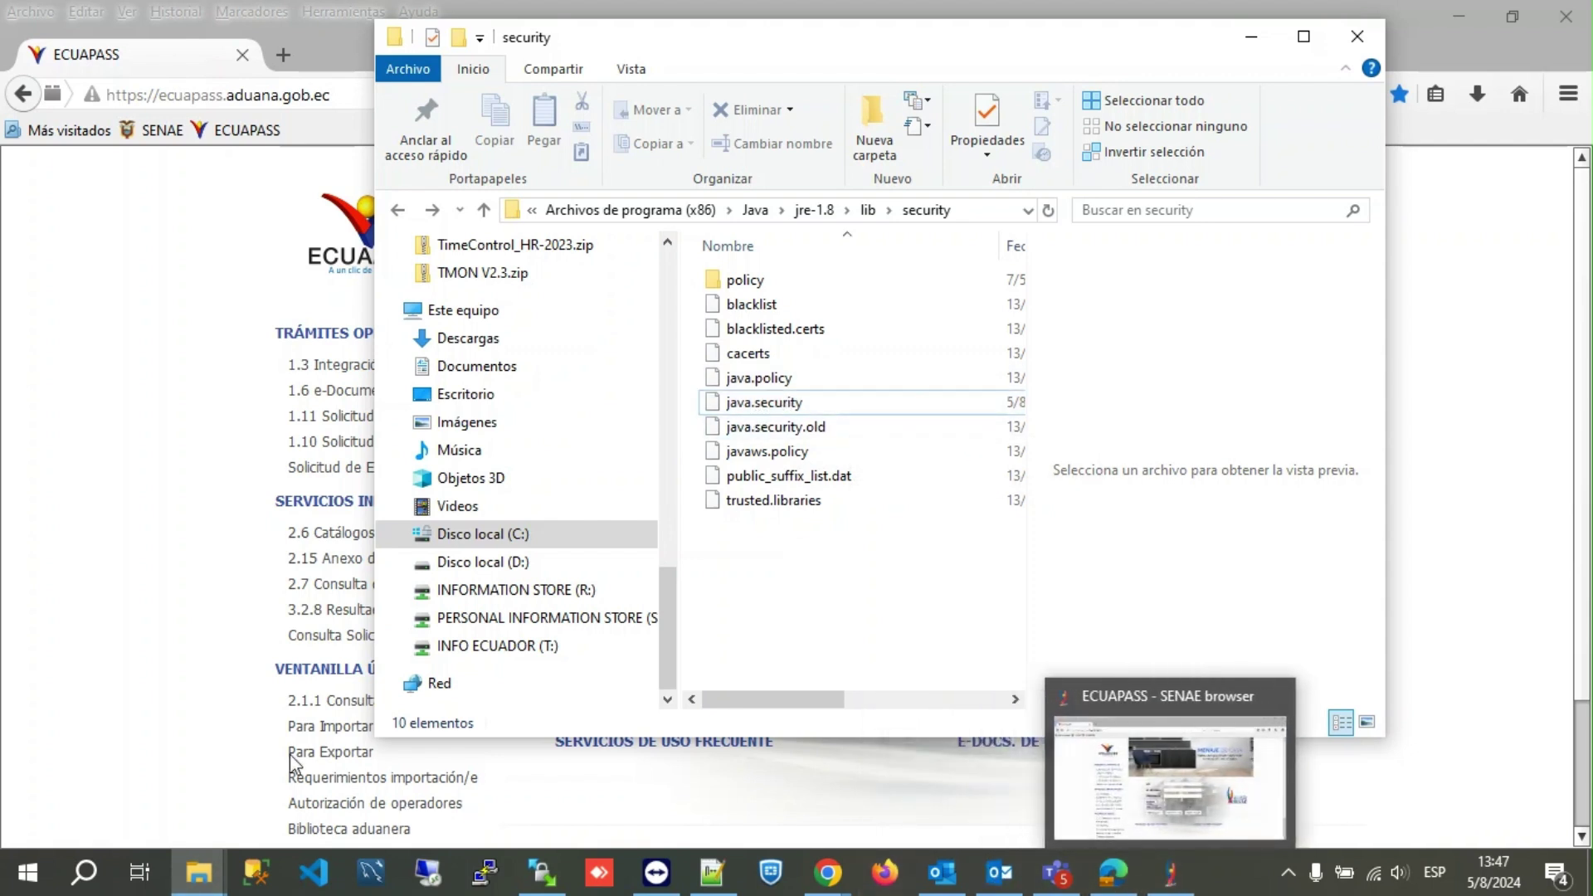
click(199, 879)
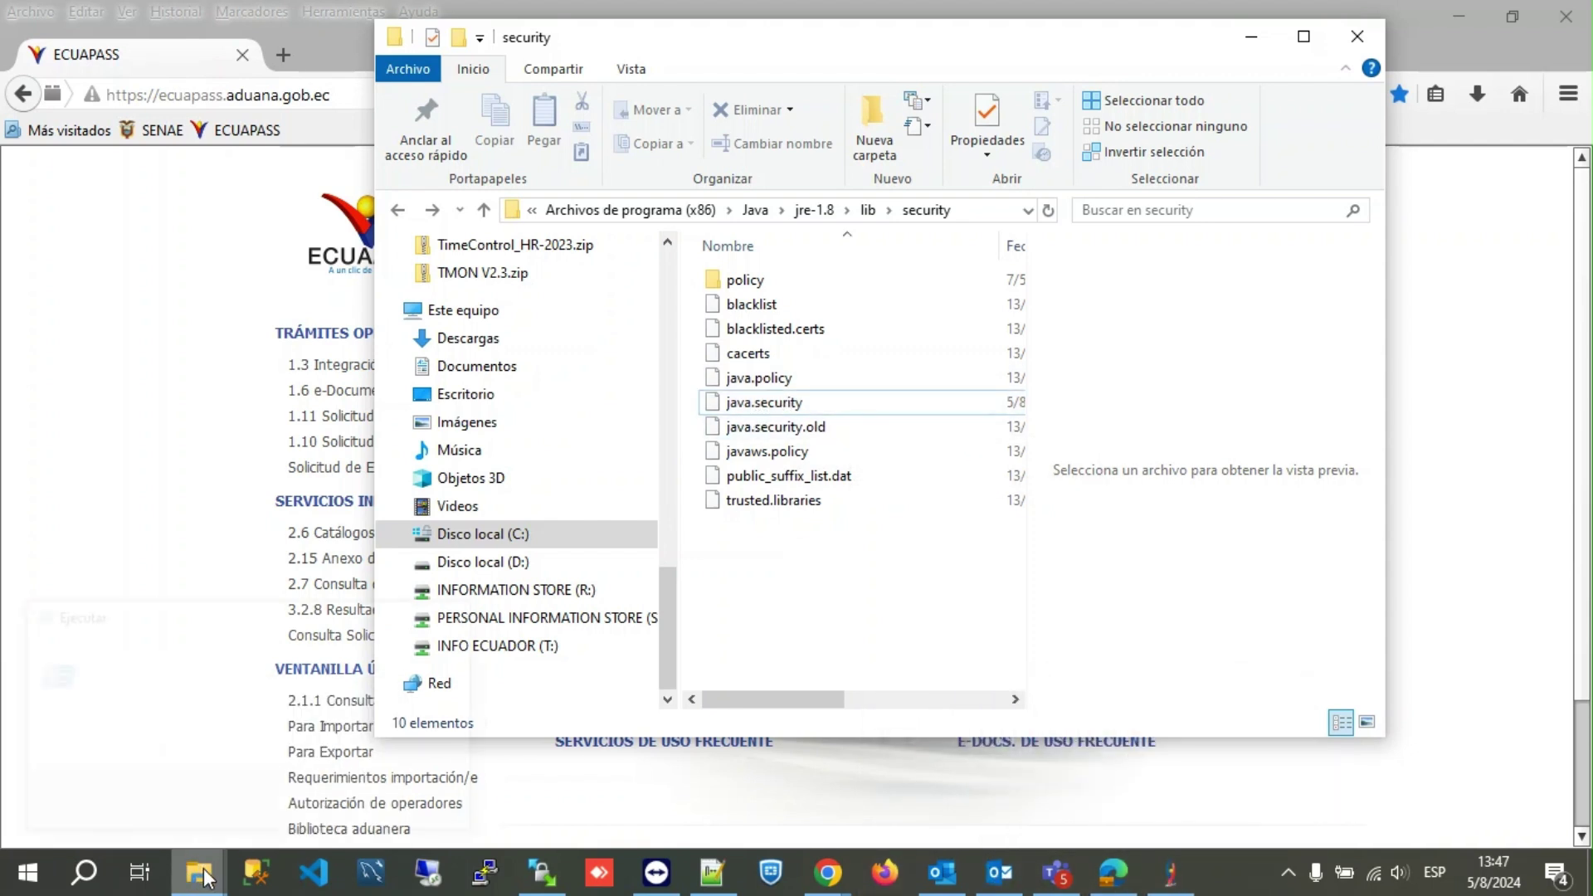
key(super+r)
key(Escape)
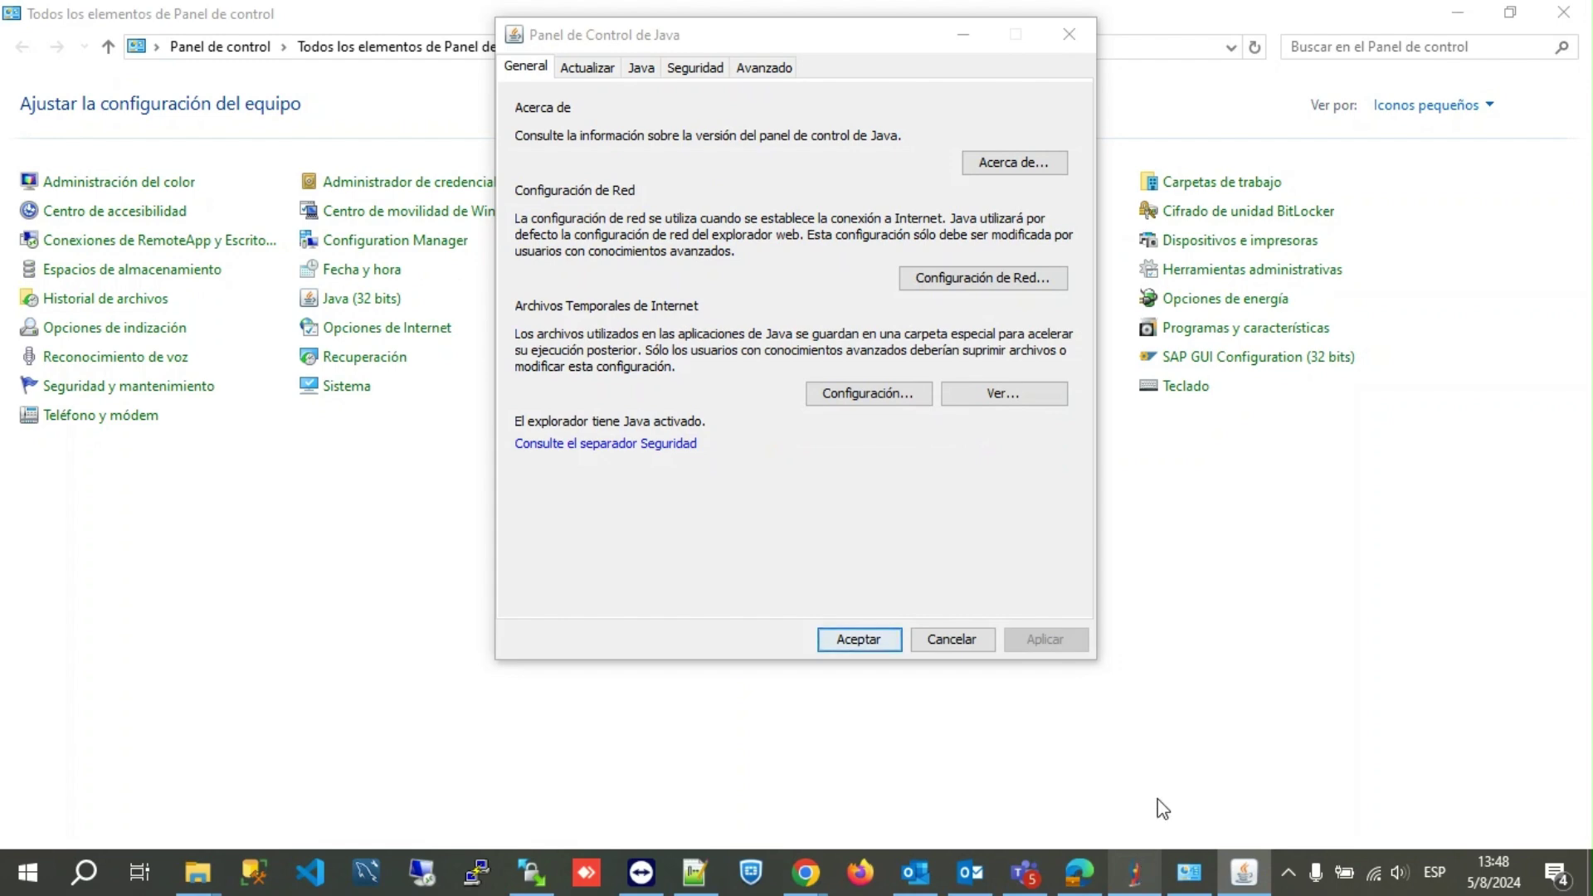
click(710, 68)
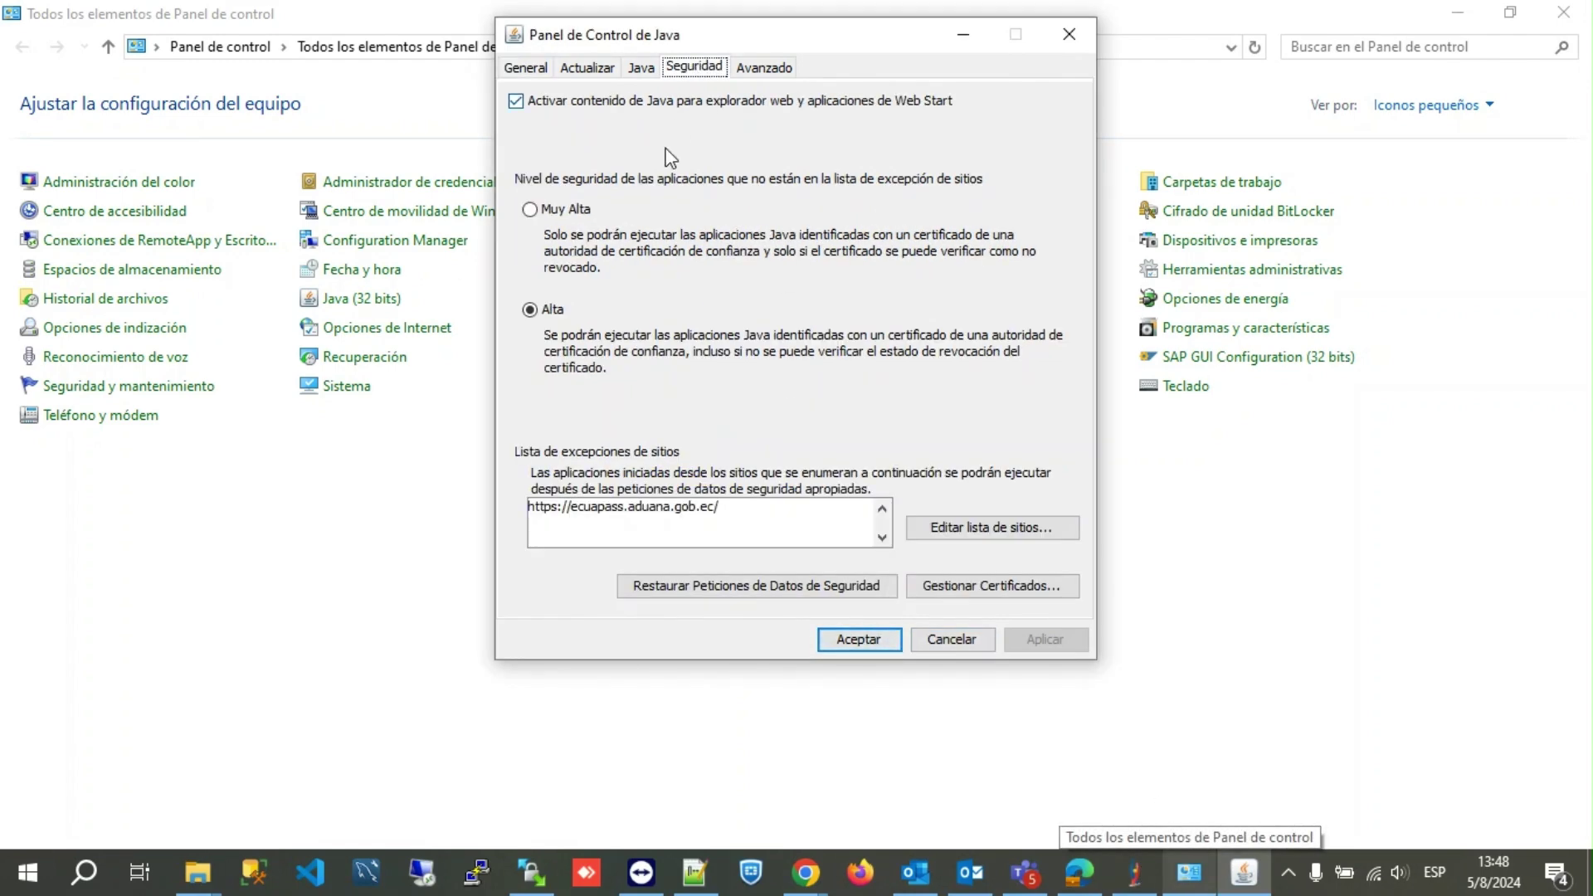
click(954, 524)
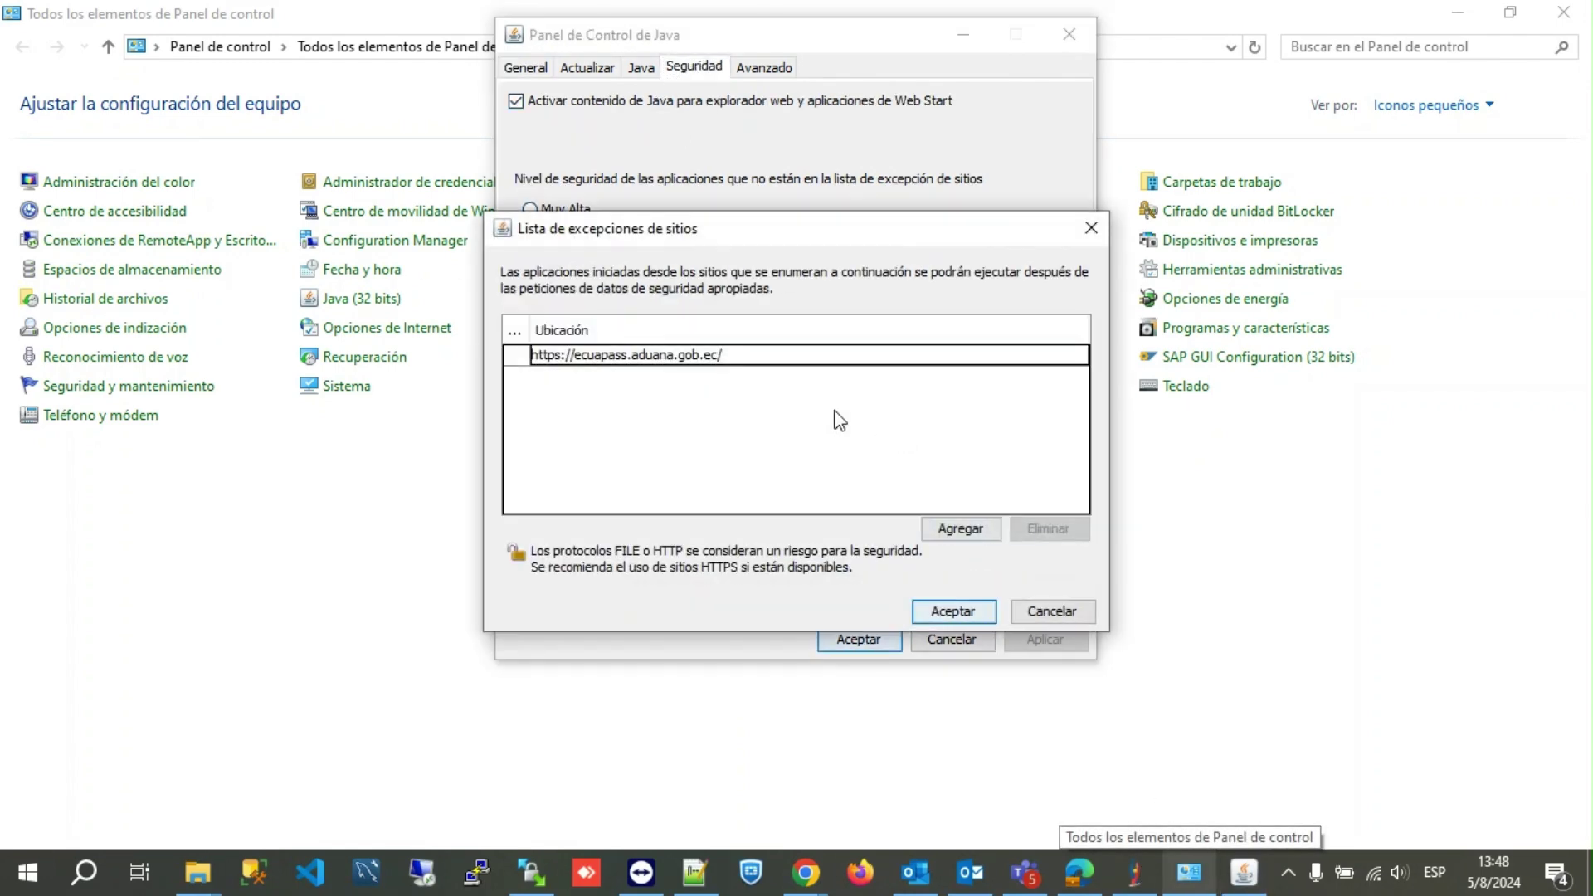
key(Return)
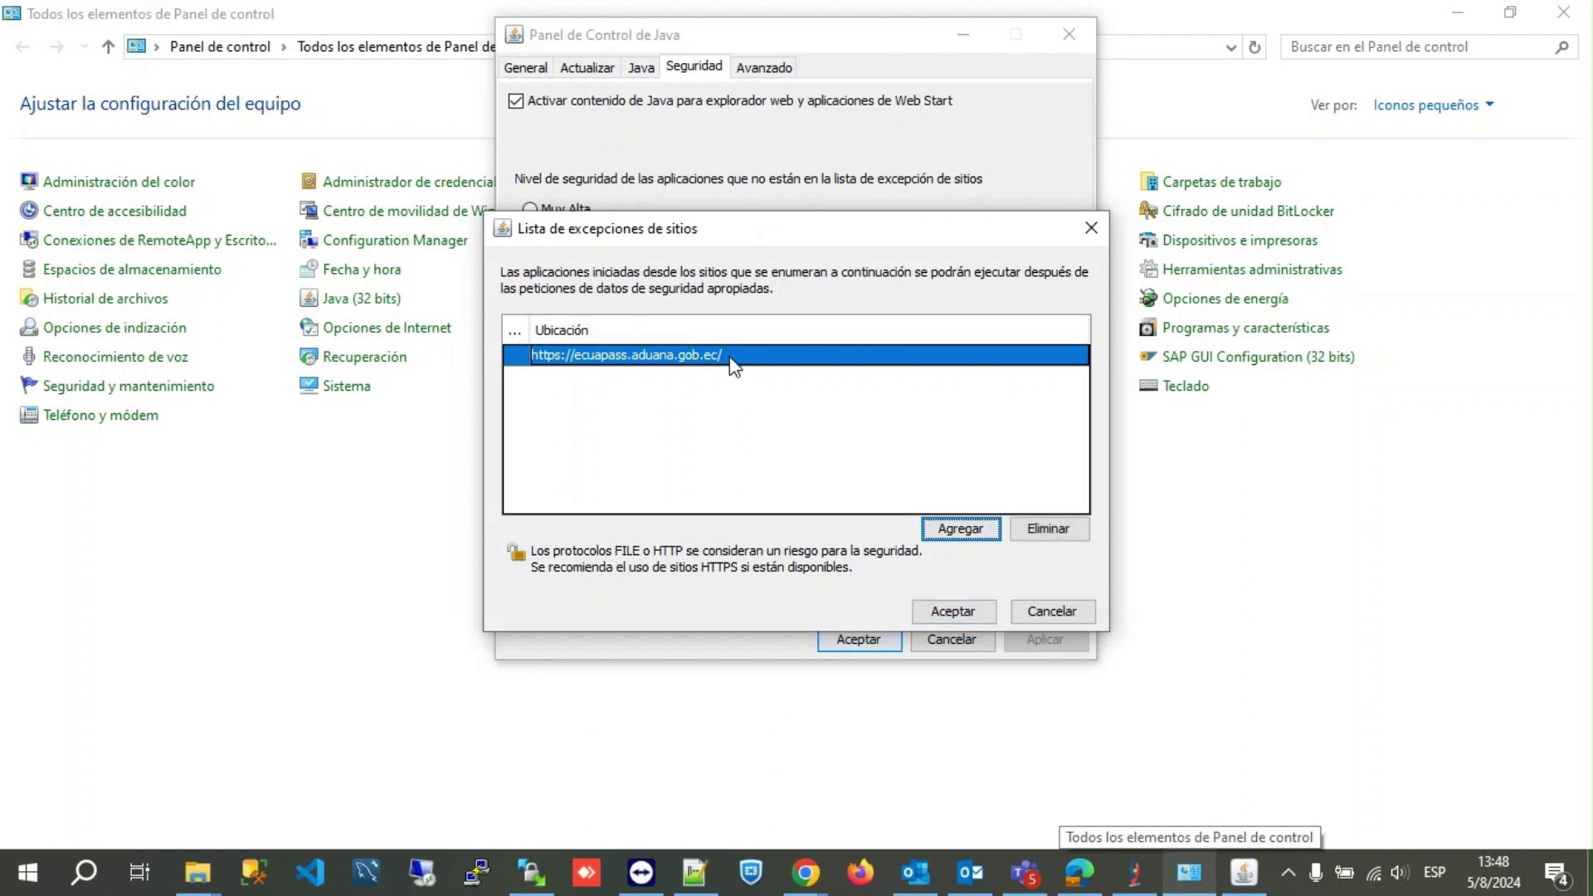
Accept the site exception list and the Java settings, and close the Control Panel and security folder windows.
click(984, 529)
click(964, 617)
click(855, 639)
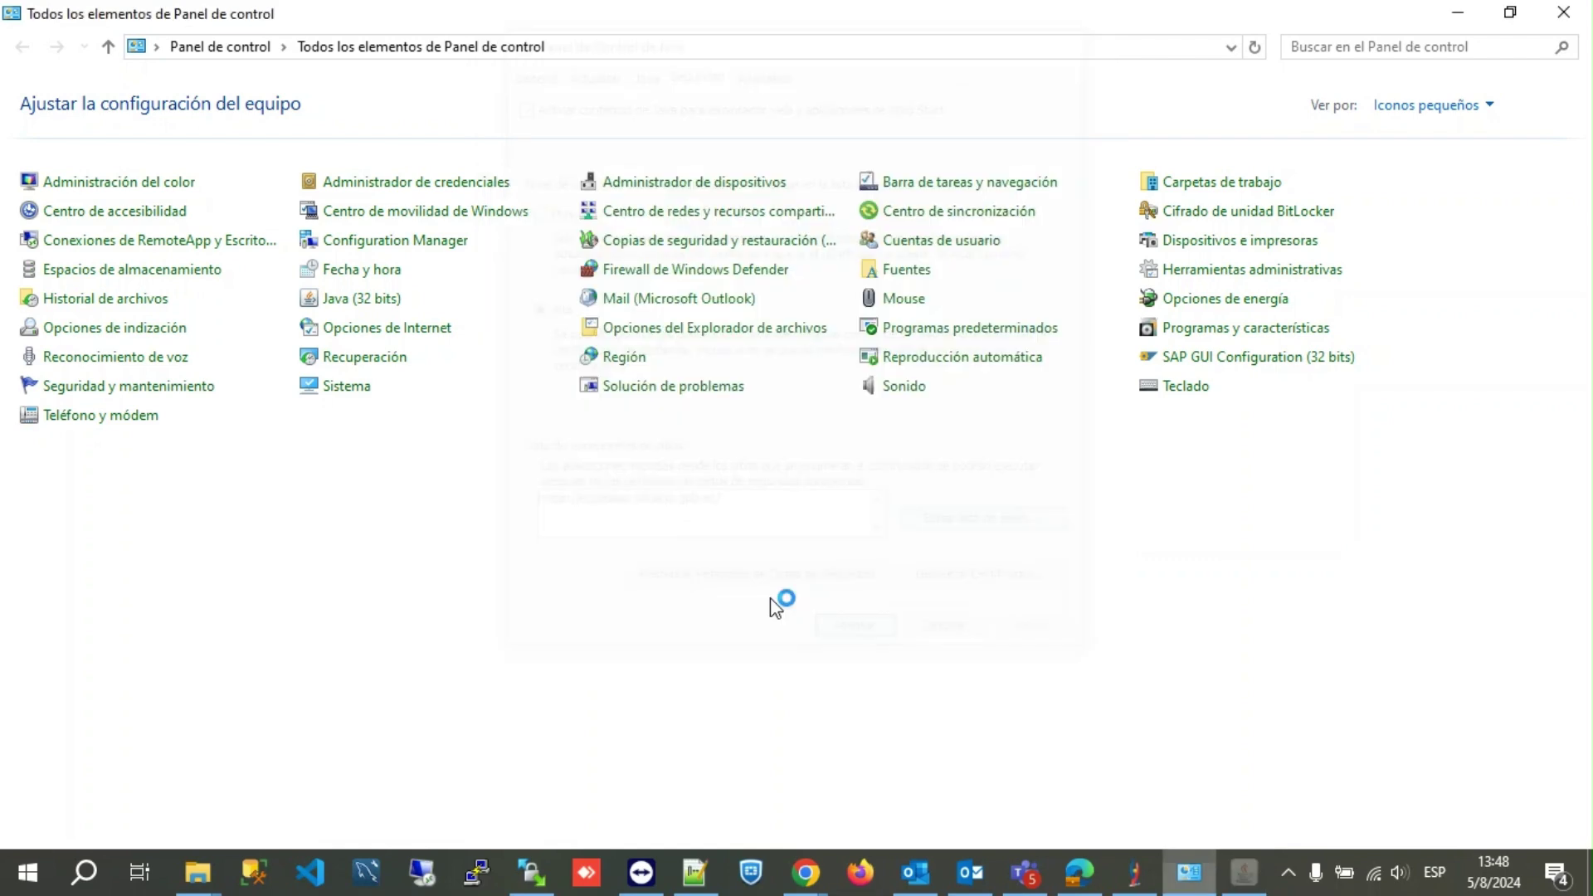
click(1564, 13)
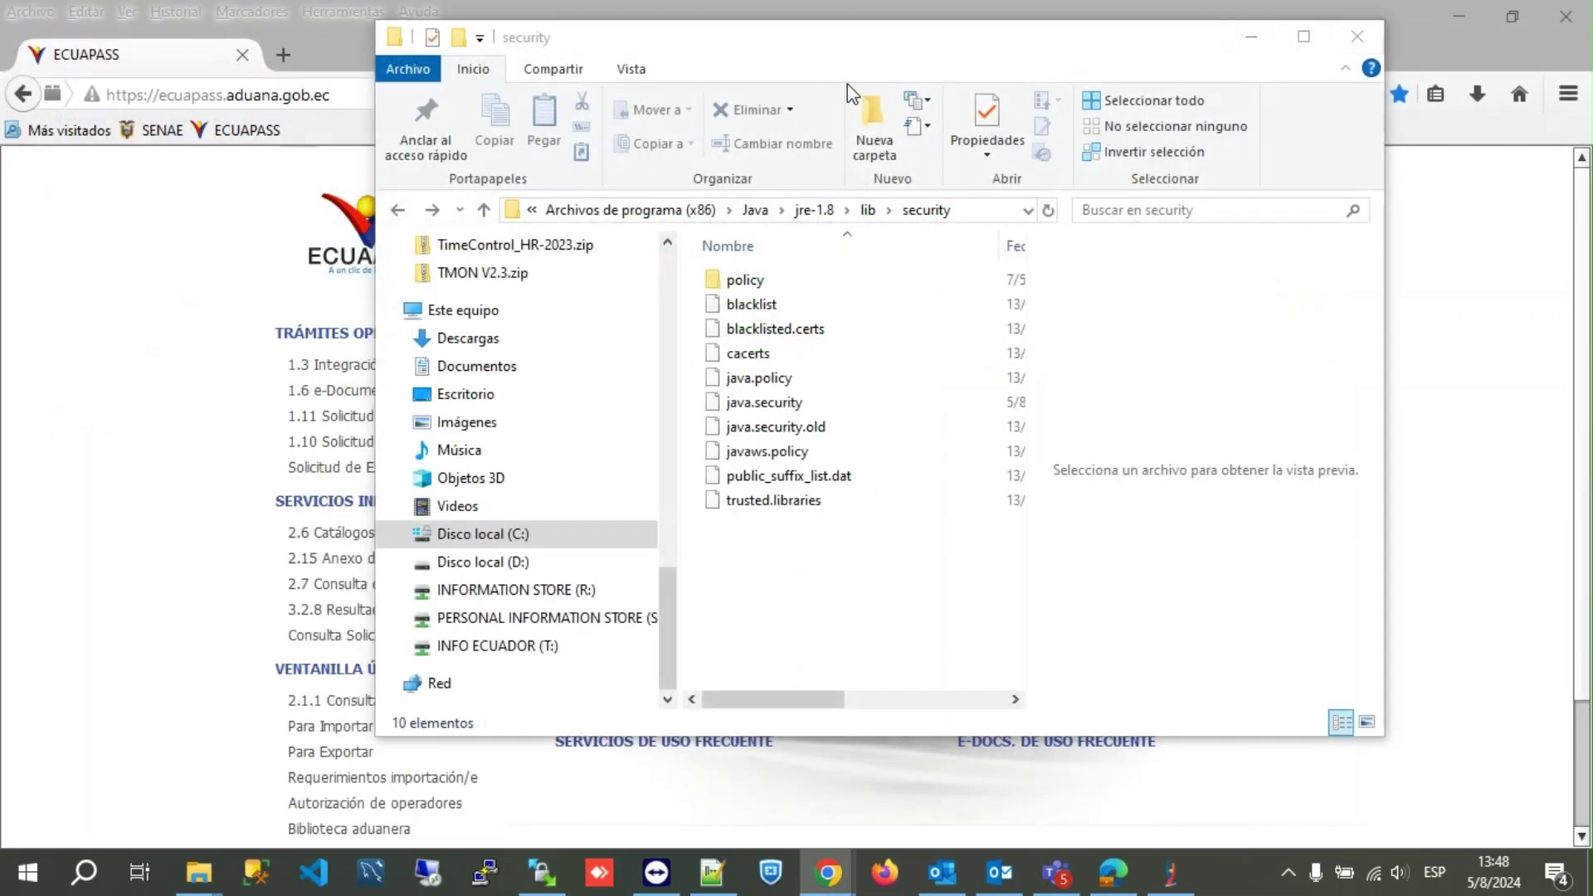
click(1357, 36)
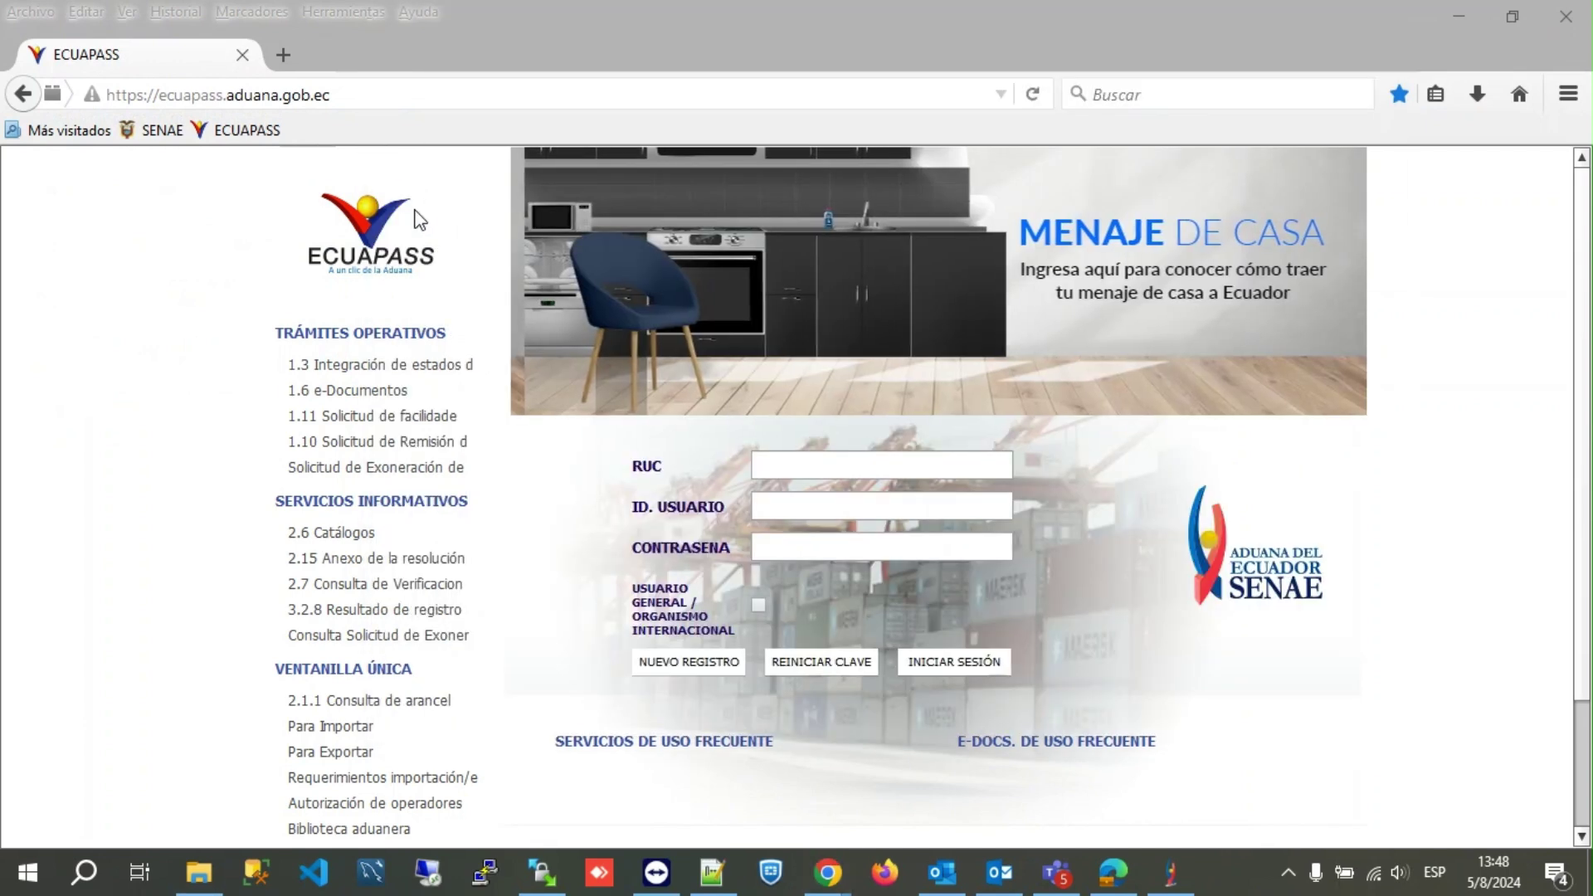